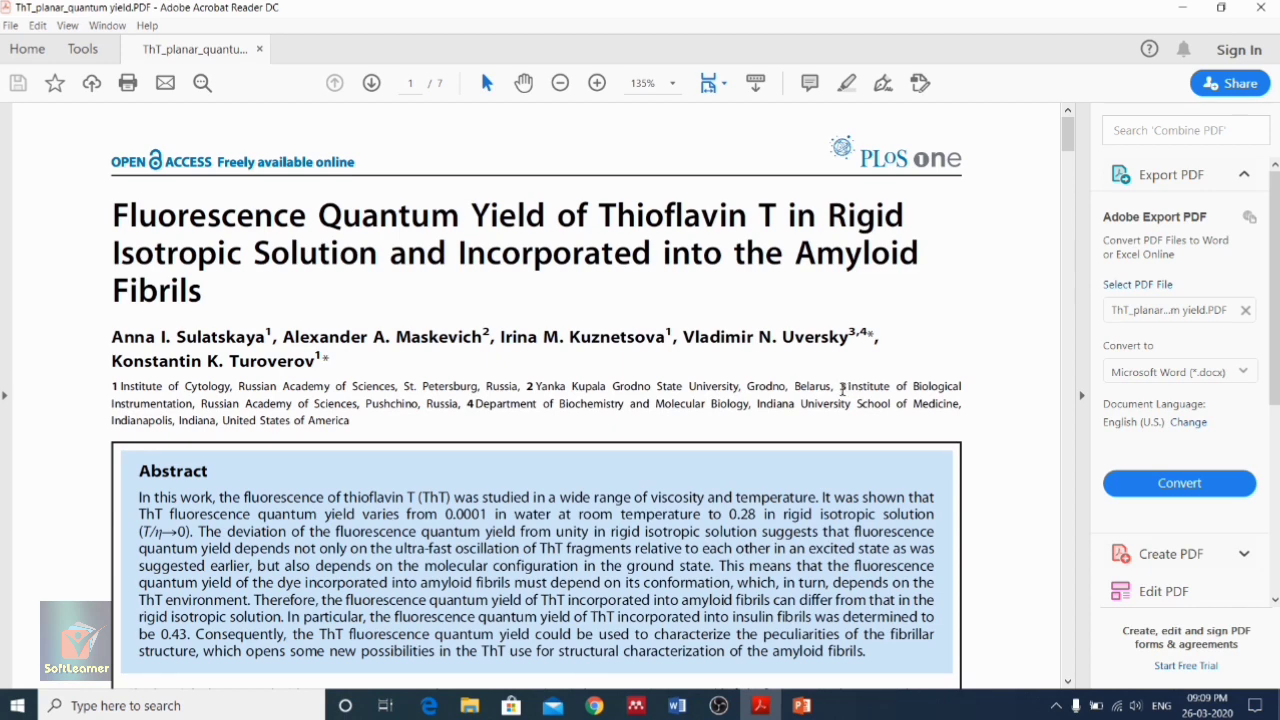
- Look through the reference list on the last pages of the Thioflavin T paper
{"action": "left_click_drag", "start_coordinate": [1067, 138], "coordinate": [1005, 585]}
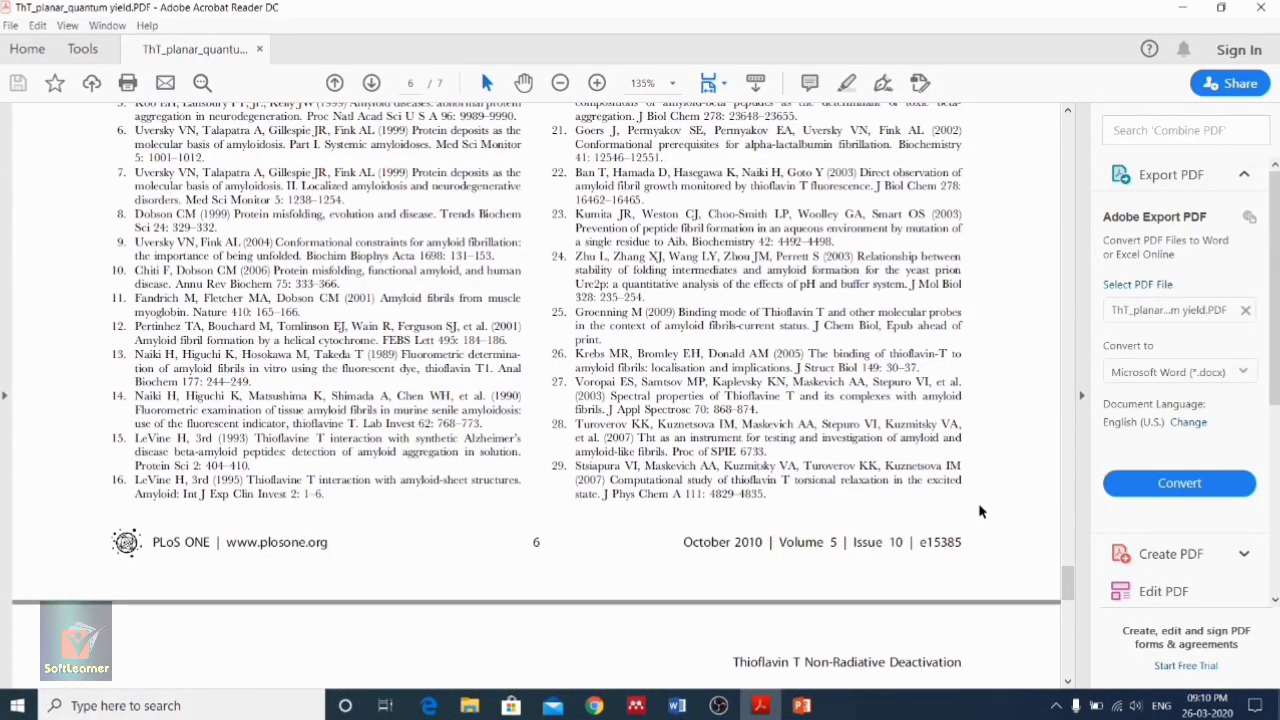
{"action": "left_click_drag", "start_coordinate": [1068, 585], "coordinate": [1067, 616]}
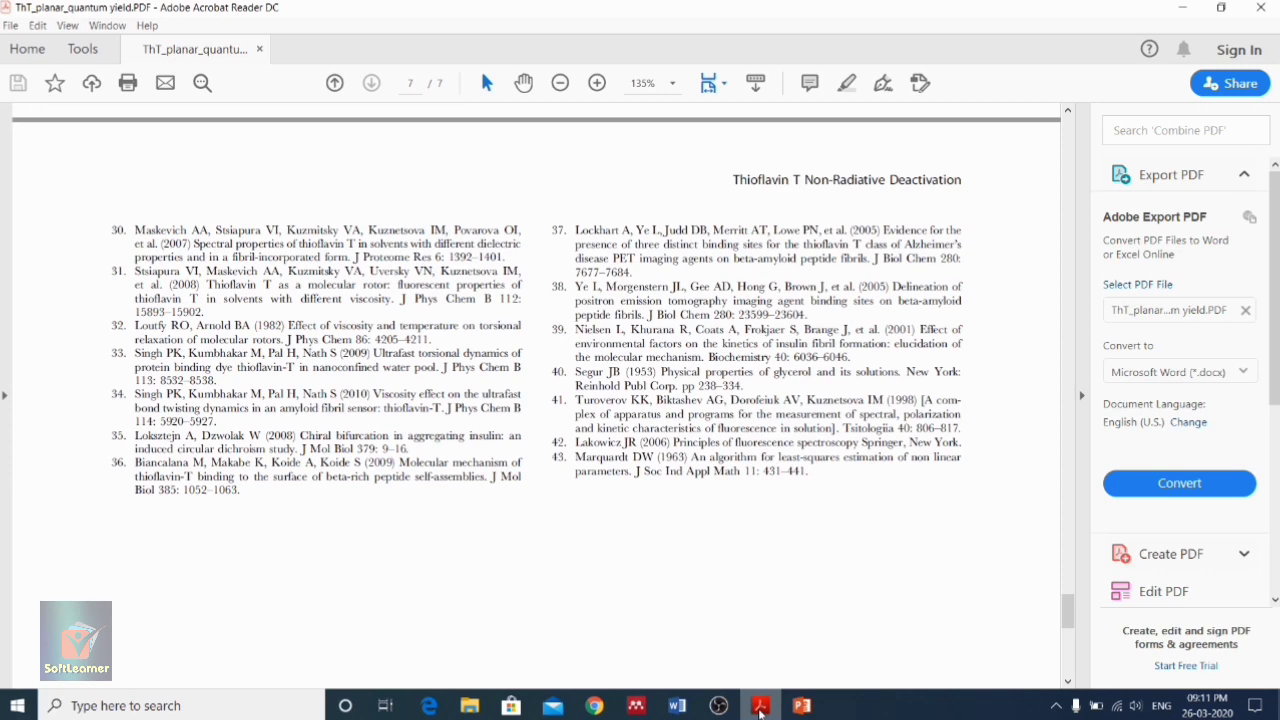
- Switch to Chrome, search Google for "mendeley desktop" and open the Download Mendeley Desktop page
{"action": "left_click", "coordinate": [760, 712]}
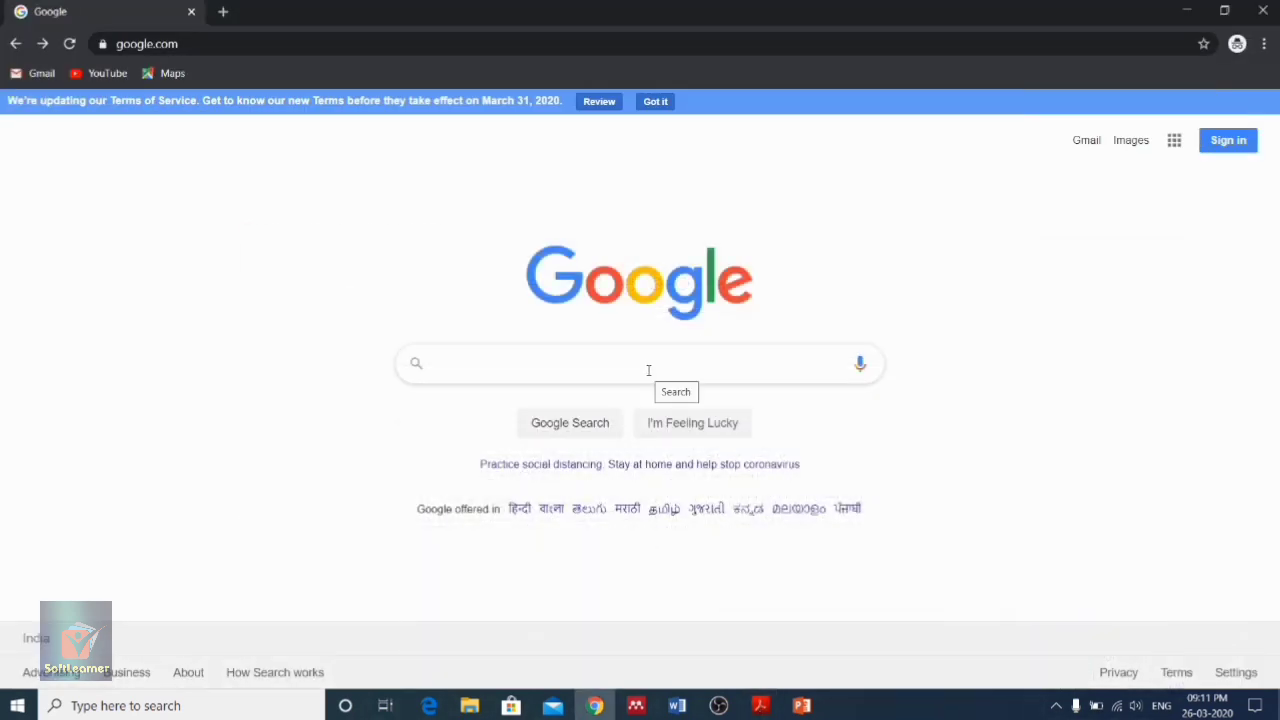
{"action": "type", "text": "me"}
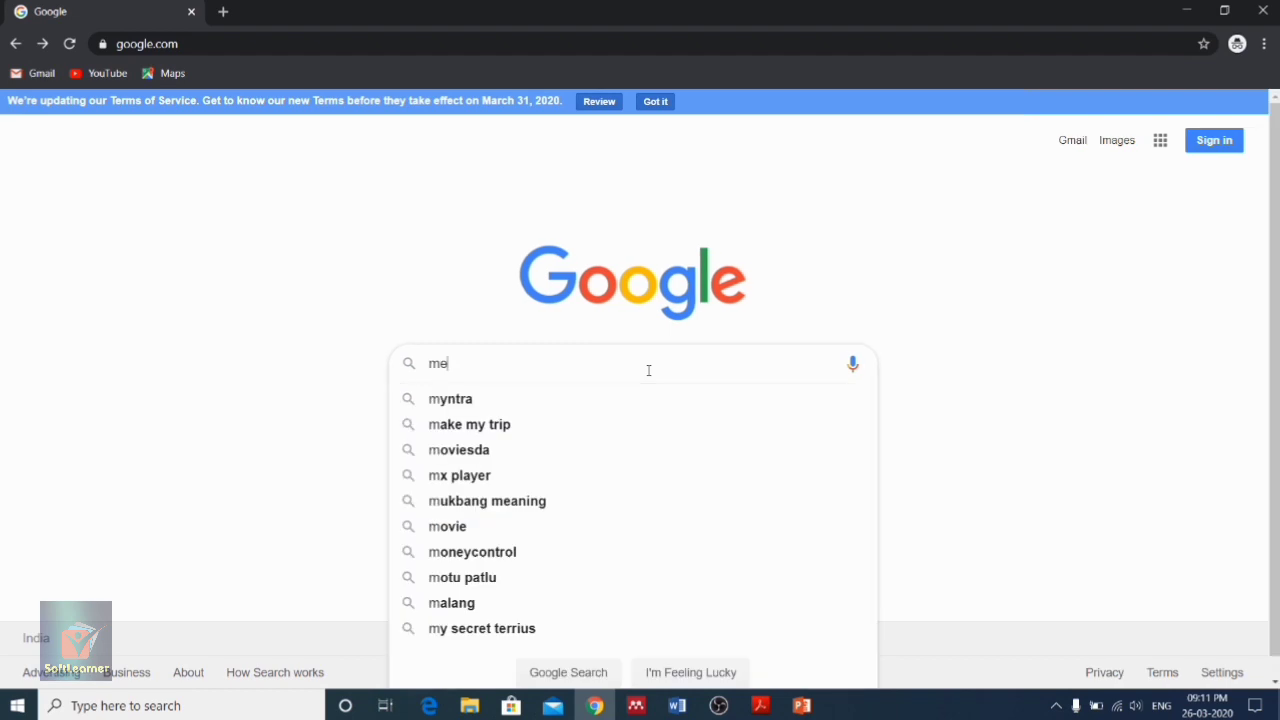
{"action": "type", "text": "ndele"}
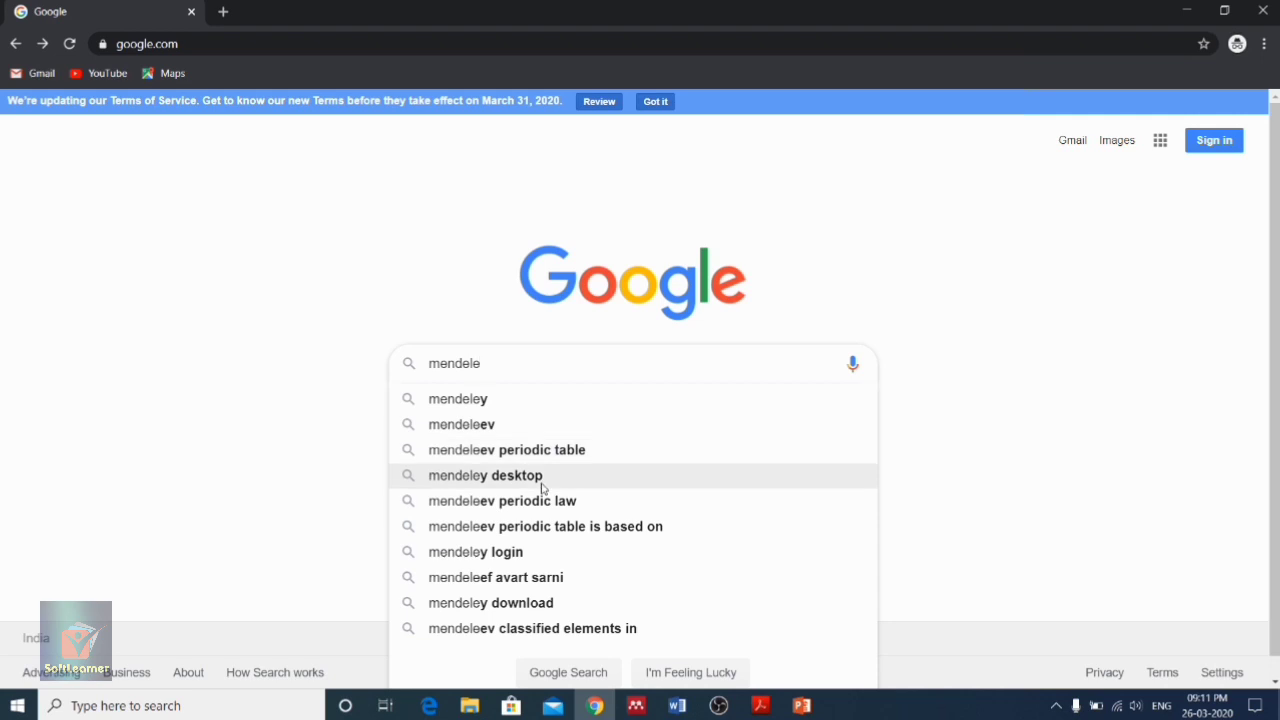
{"action": "type", "text": "y de"}
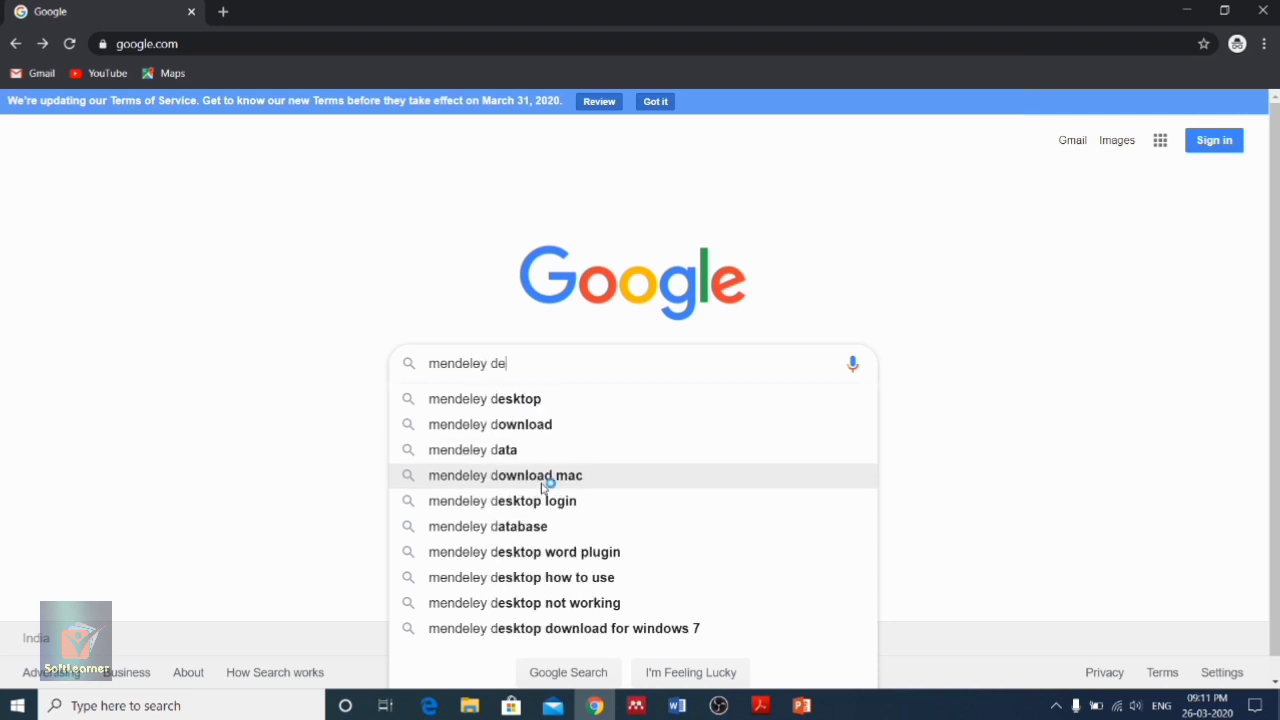
{"action": "left_click", "coordinate": [519, 399]}
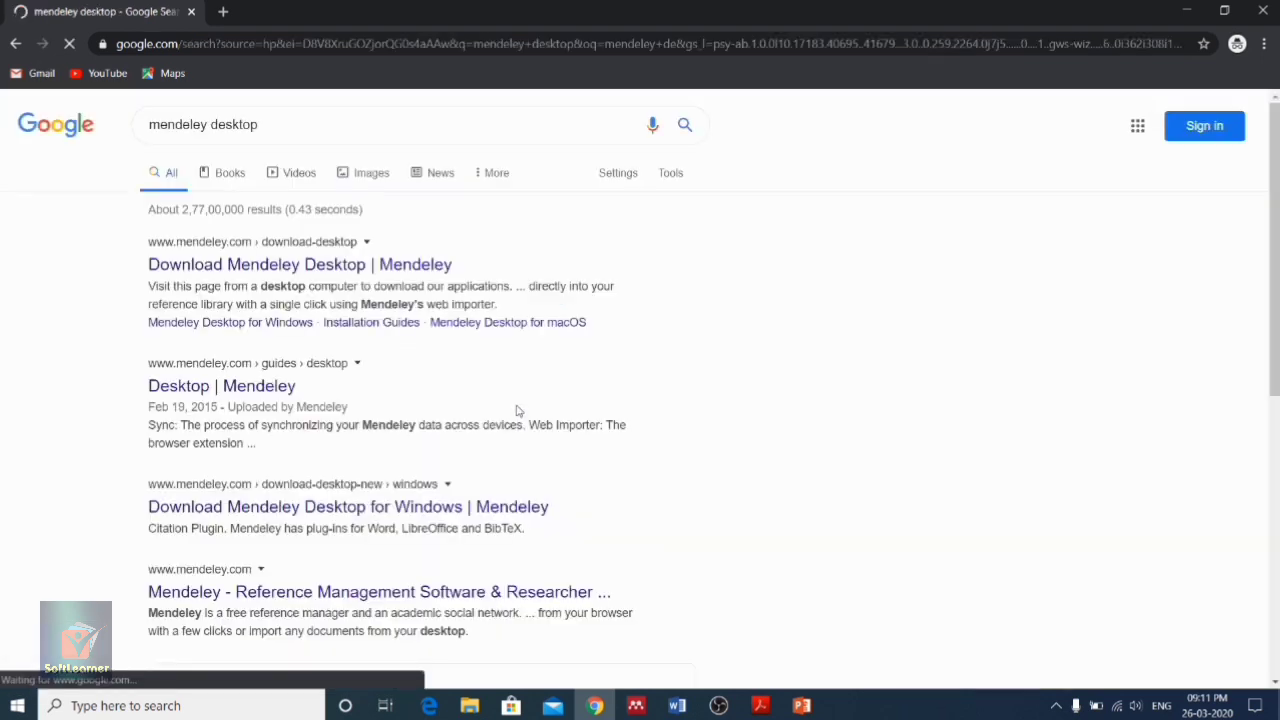
{"action": "left_click", "coordinate": [295, 291]}
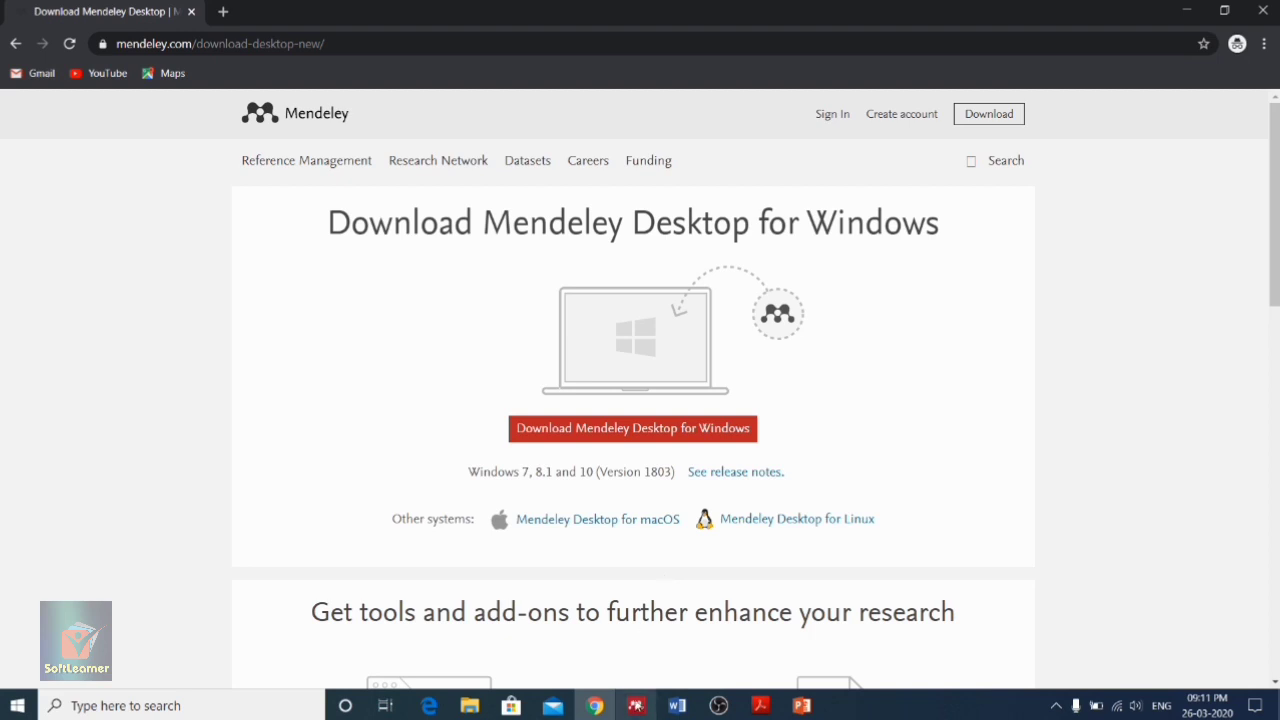
- Switch to Mendeley Desktop and select the tutorial folder in My Library
{"action": "left_click", "coordinate": [636, 706]}
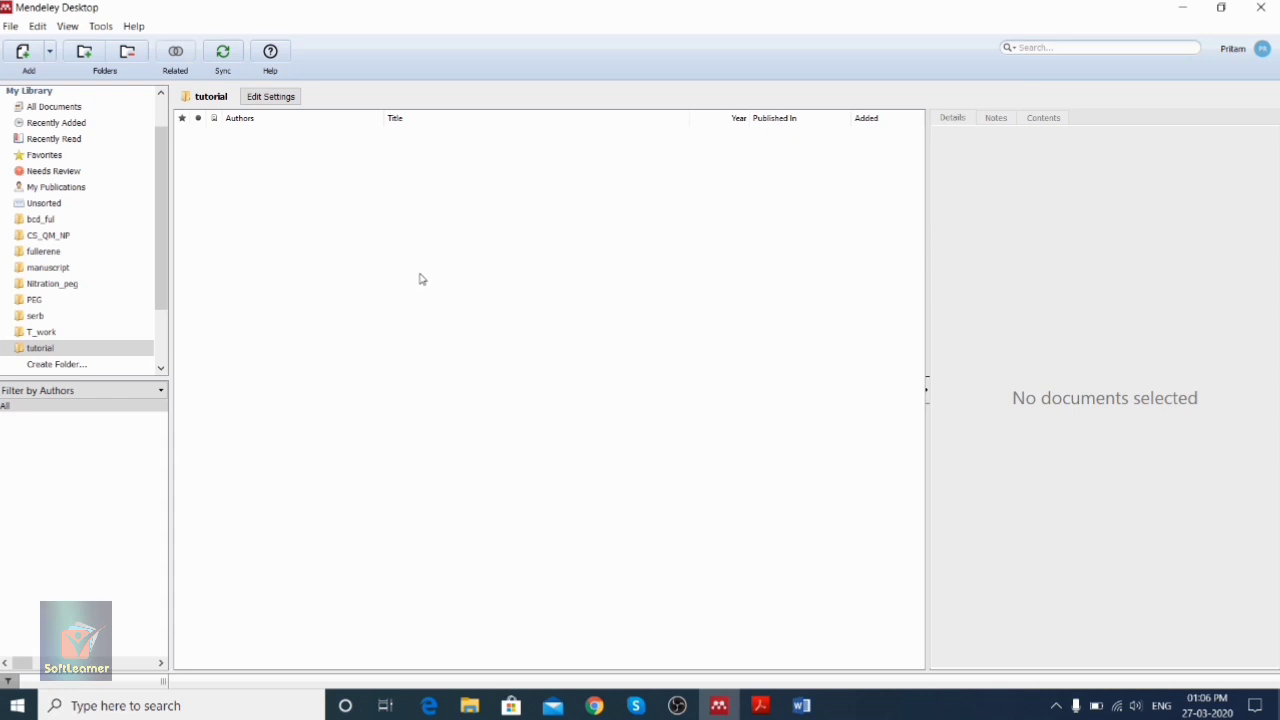
{"action": "scroll", "coordinate": [30, 160], "scroll_direction": "up", "scroll_amount": 1}
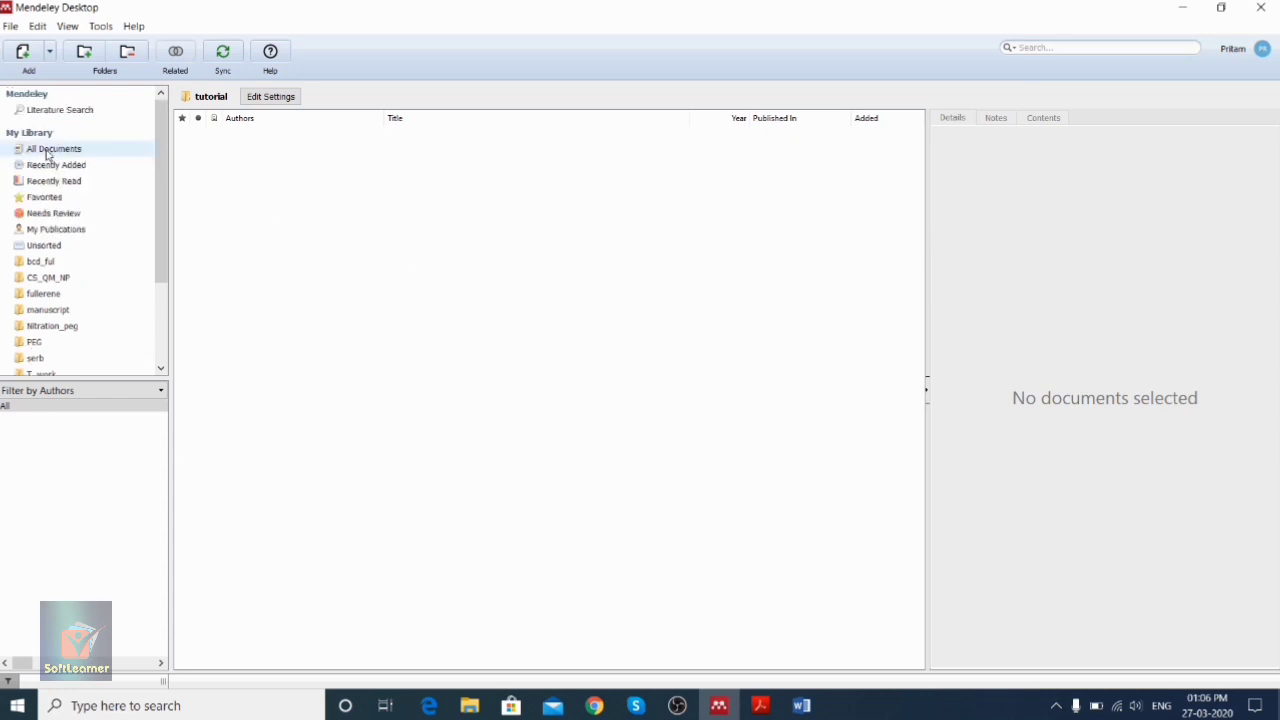
{"action": "scroll", "coordinate": [62, 300], "scroll_direction": "down", "scroll_amount": 3}
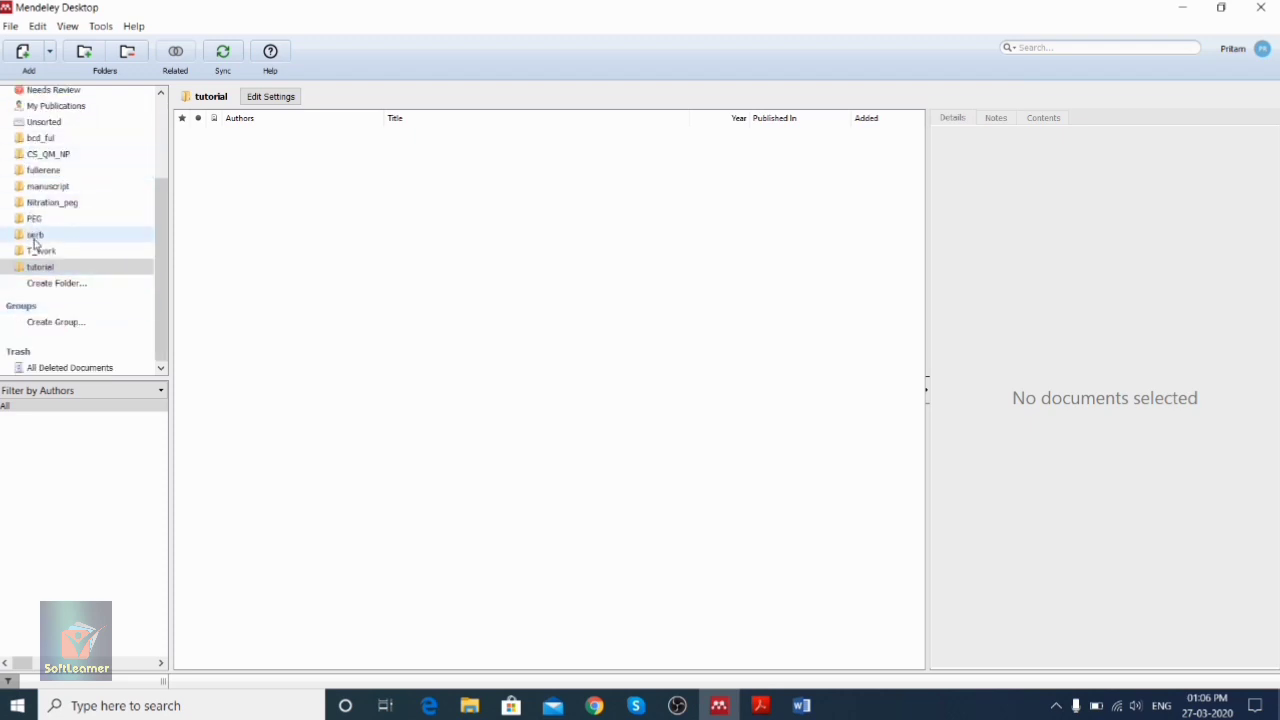
{"action": "left_click", "coordinate": [30, 270]}
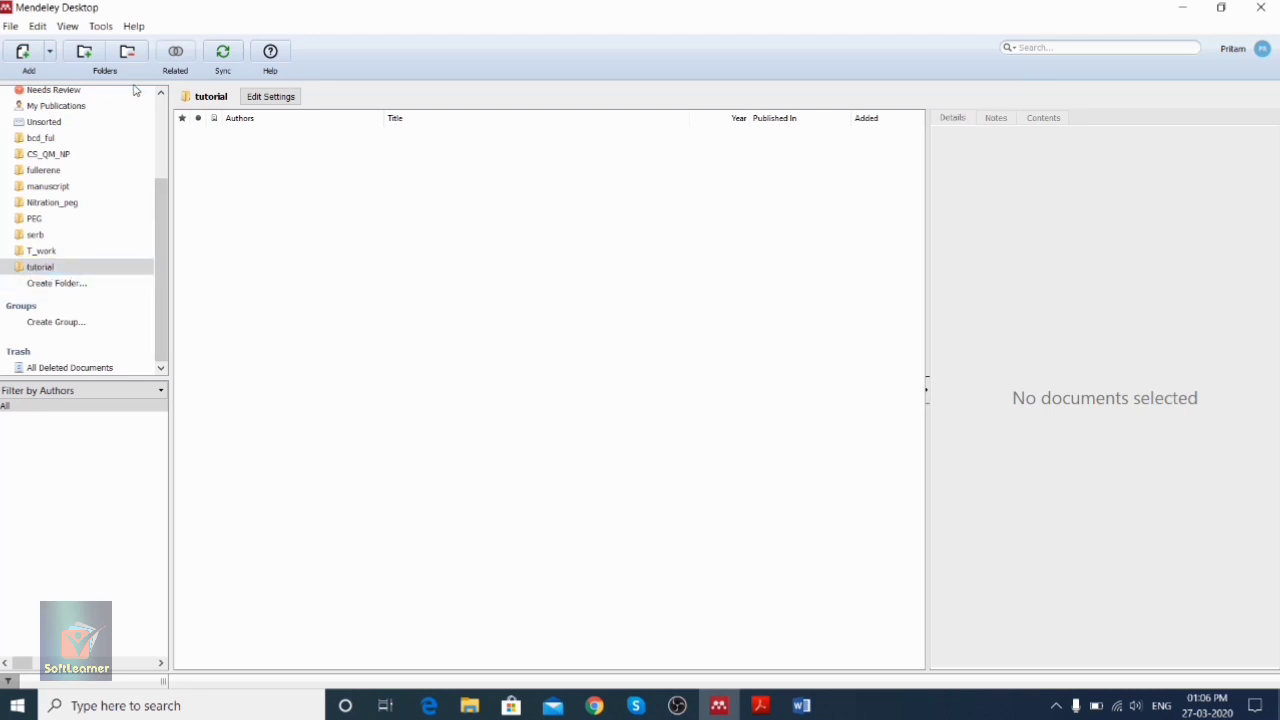
- Add the Acs_nano PDF from the Mendeley_tutorial folder in File Explorer to Mendeley's tutorial folder, and show its details
{"action": "left_click", "coordinate": [472, 706]}
{"action": "left_click", "coordinate": [13, 53]}
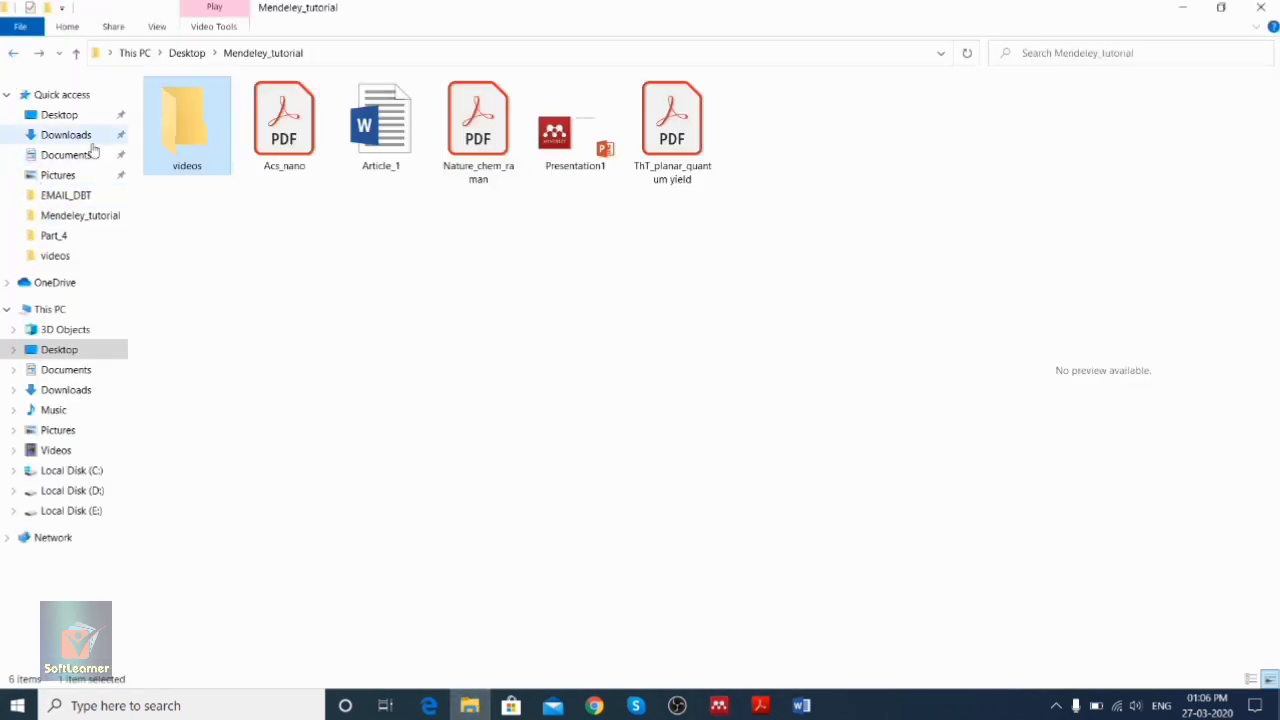
{"action": "left_click", "coordinate": [312, 135]}
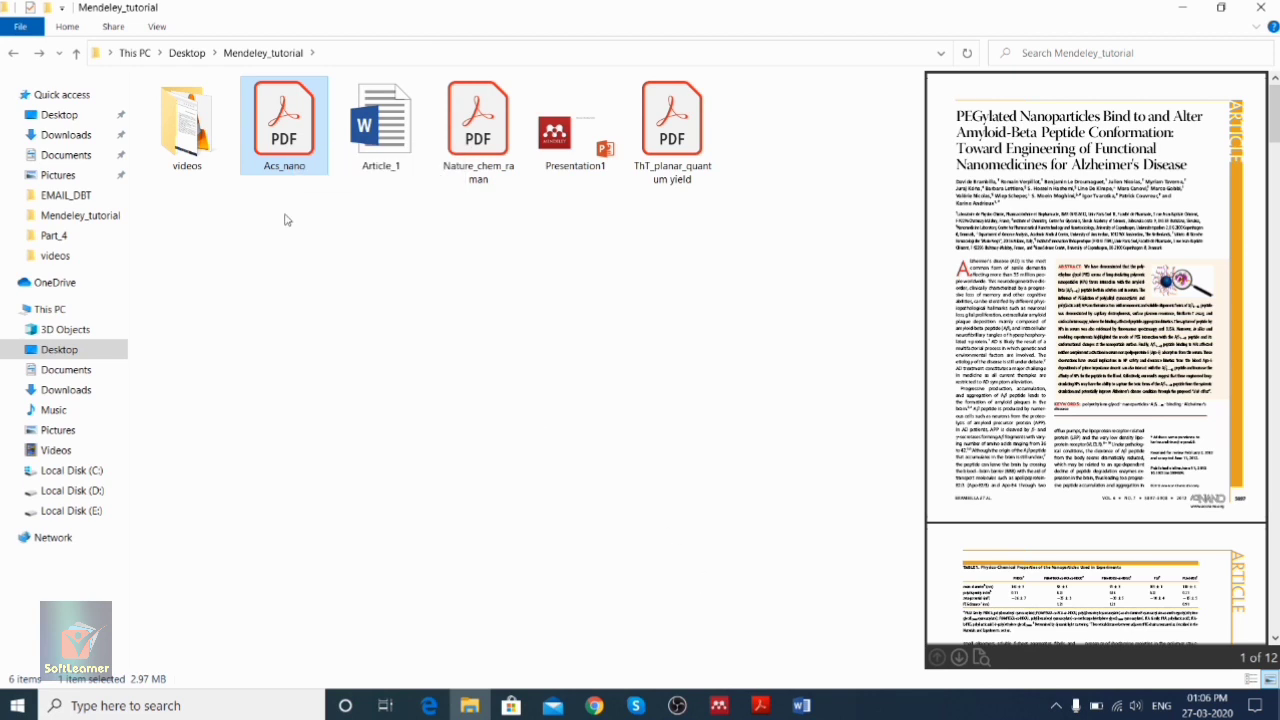
{"action": "left_click_drag", "start_coordinate": [289, 123], "coordinate": [524, 262]}
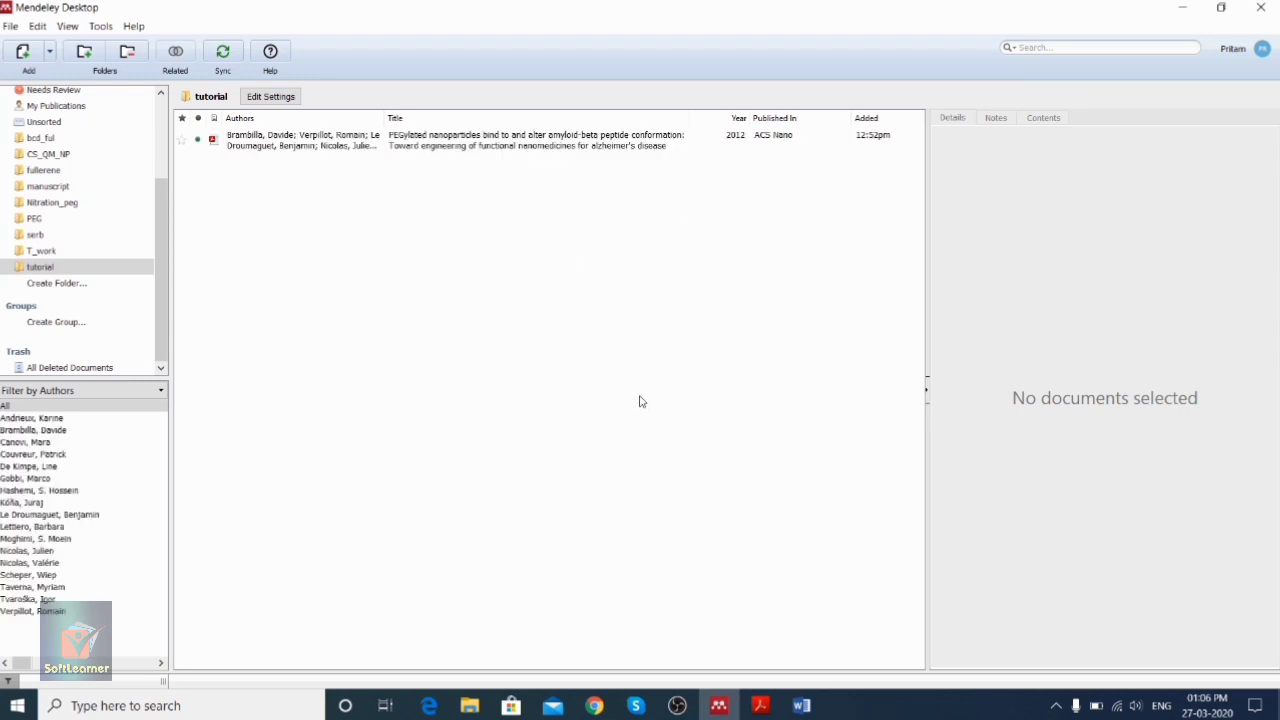
{"action": "left_click", "coordinate": [400, 145]}
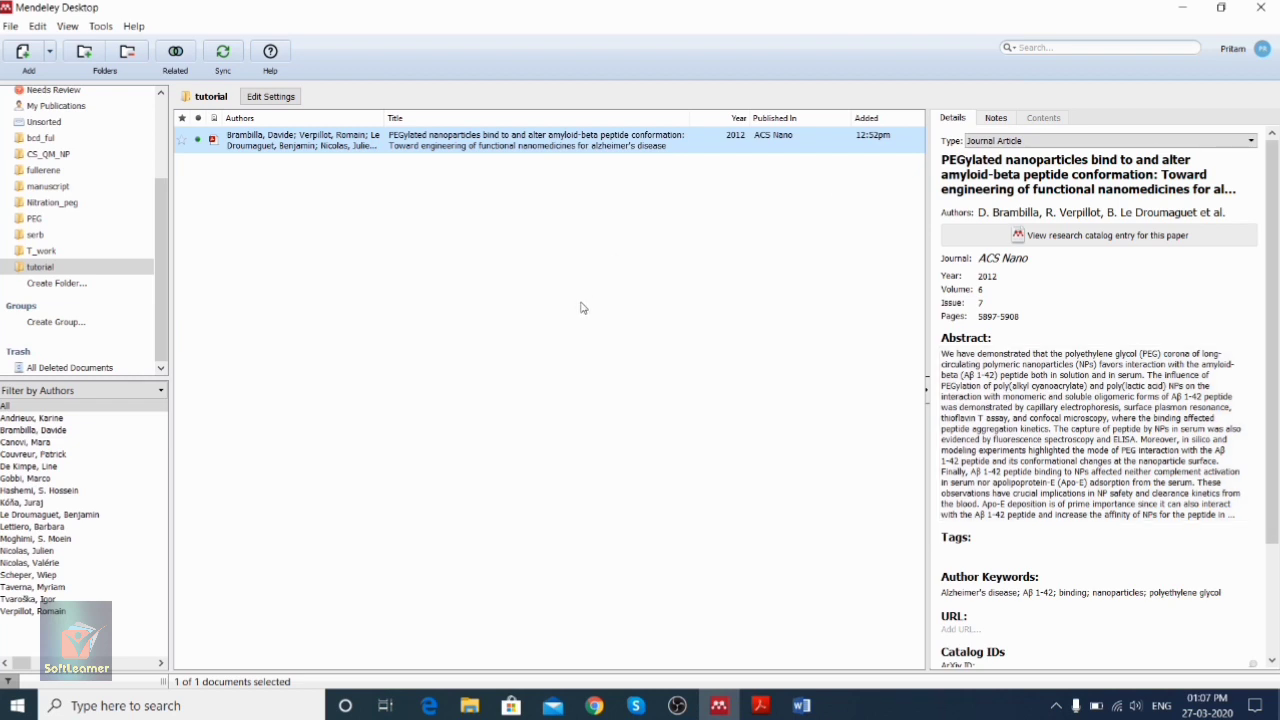
- Add the file ThT_planar_quantum yield to the tutorial folder and show the new entry's details
{"action": "left_click", "coordinate": [51, 58]}
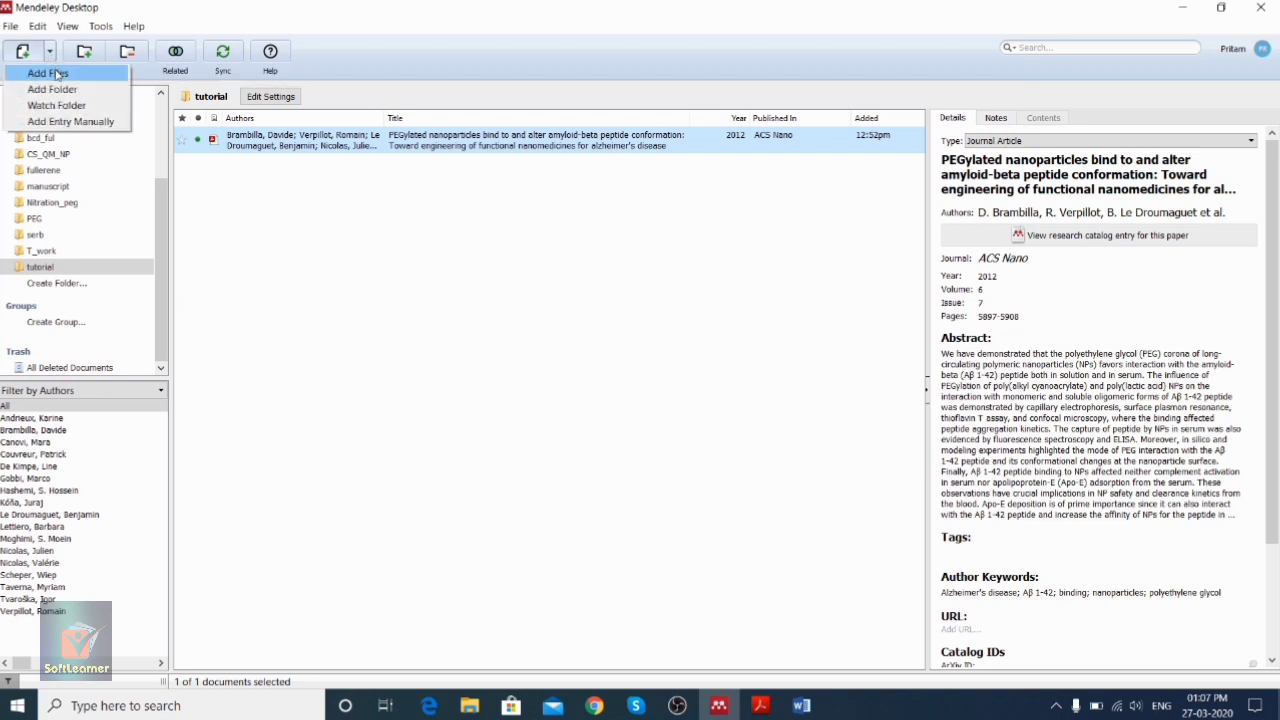
{"action": "left_click", "coordinate": [57, 74]}
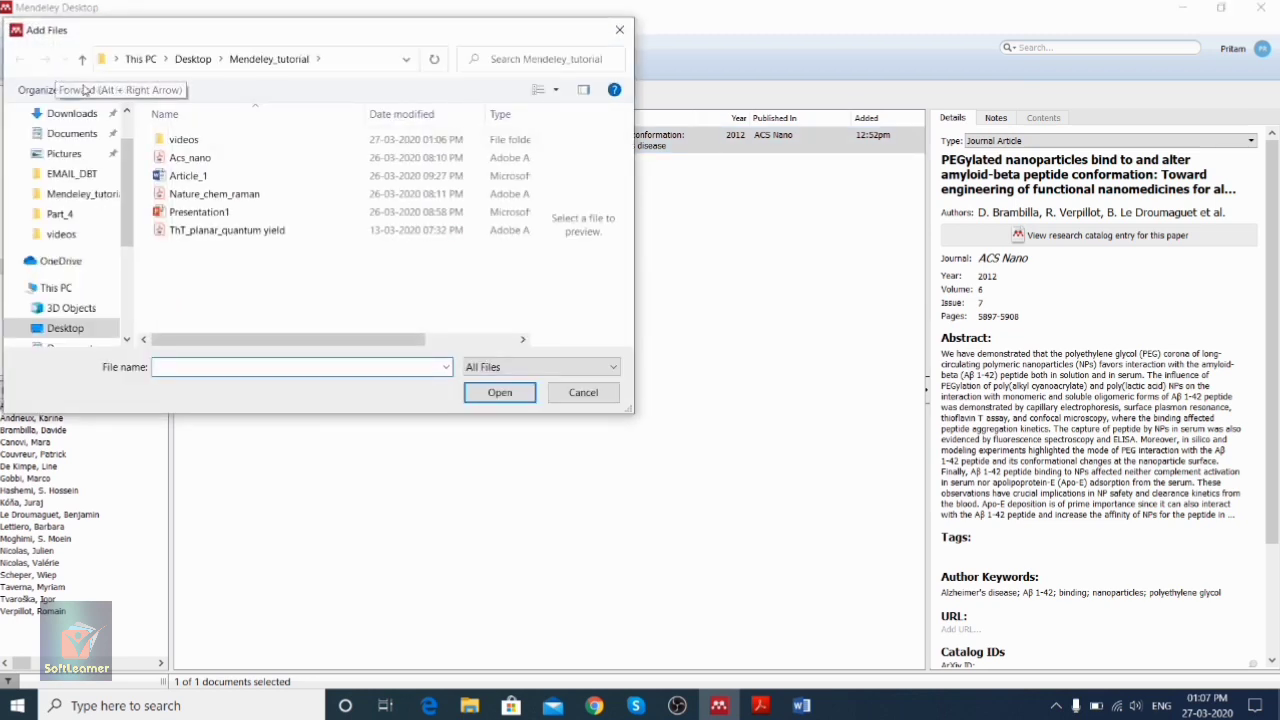
{"action": "left_click", "coordinate": [207, 232]}
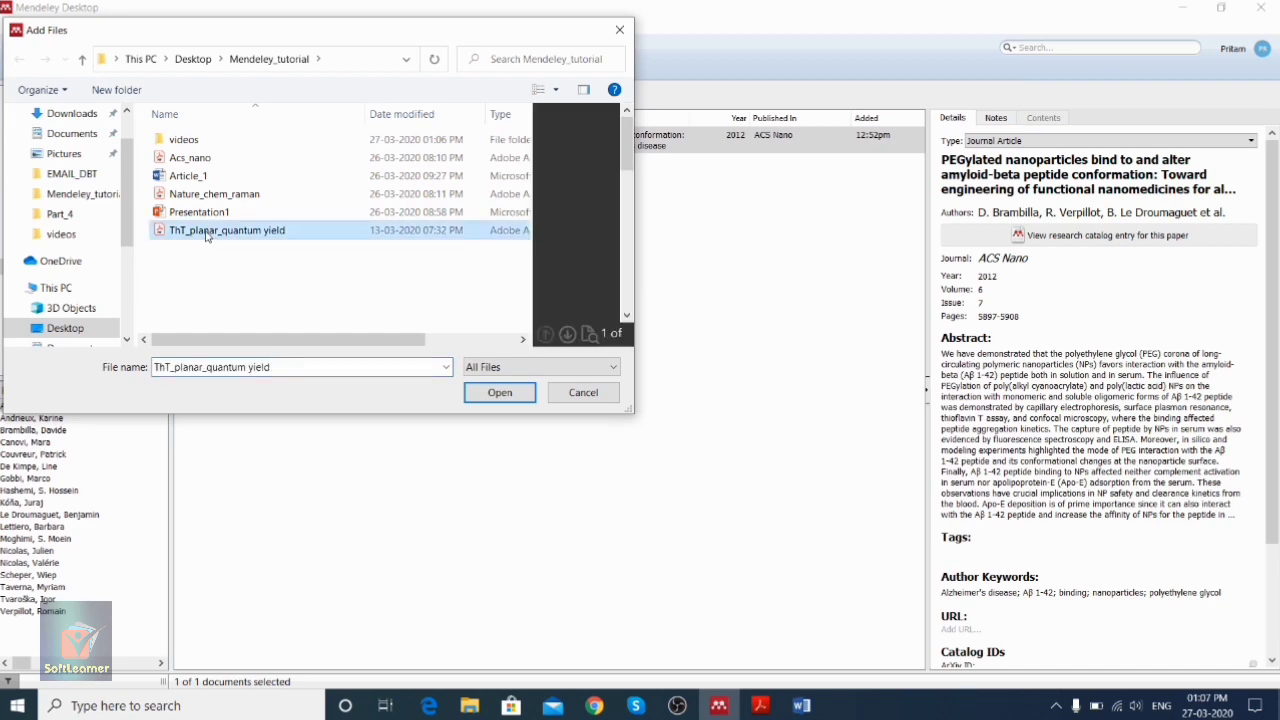
{"action": "left_click", "coordinate": [494, 396]}
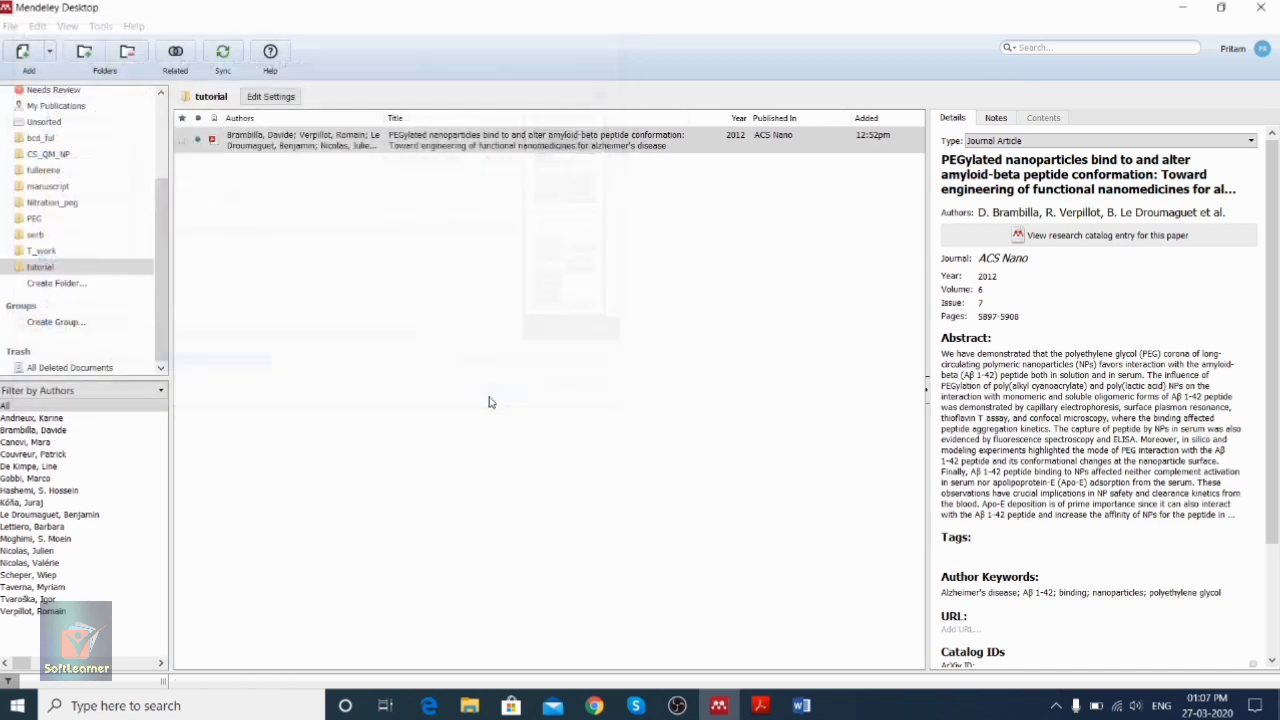
{"action": "left_click", "coordinate": [486, 171]}
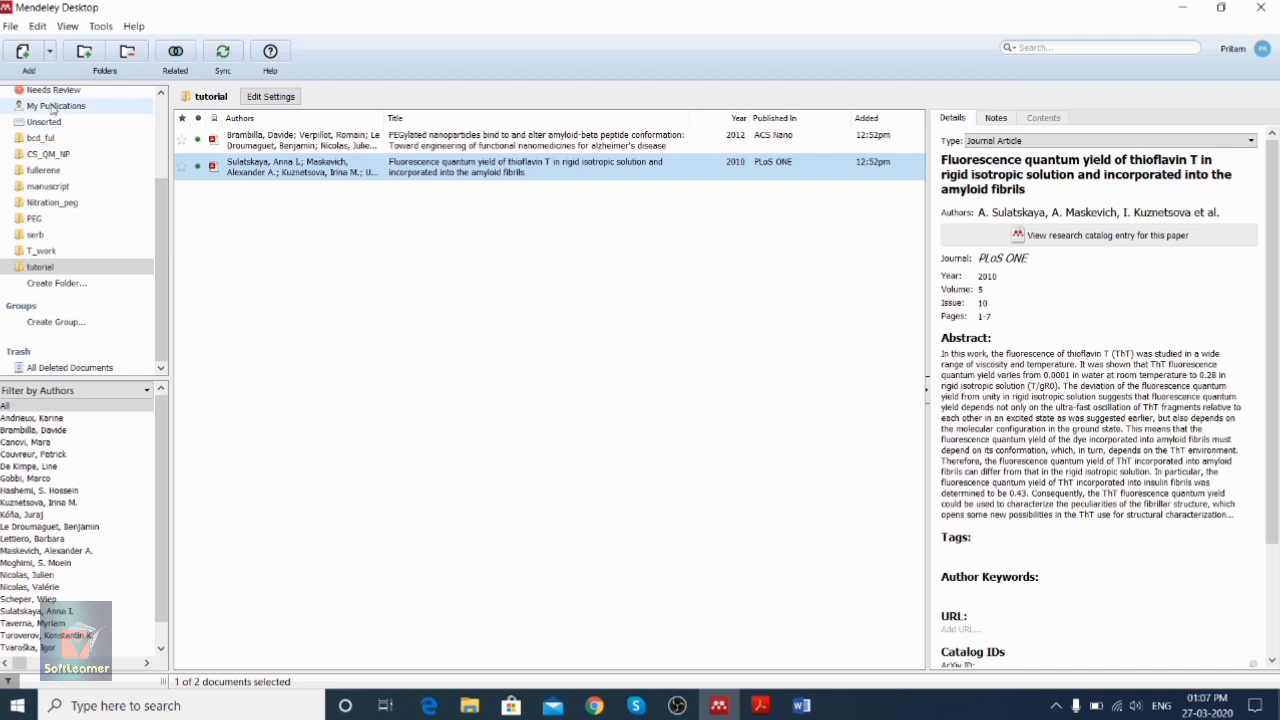
{"action": "left_click", "coordinate": [51, 57]}
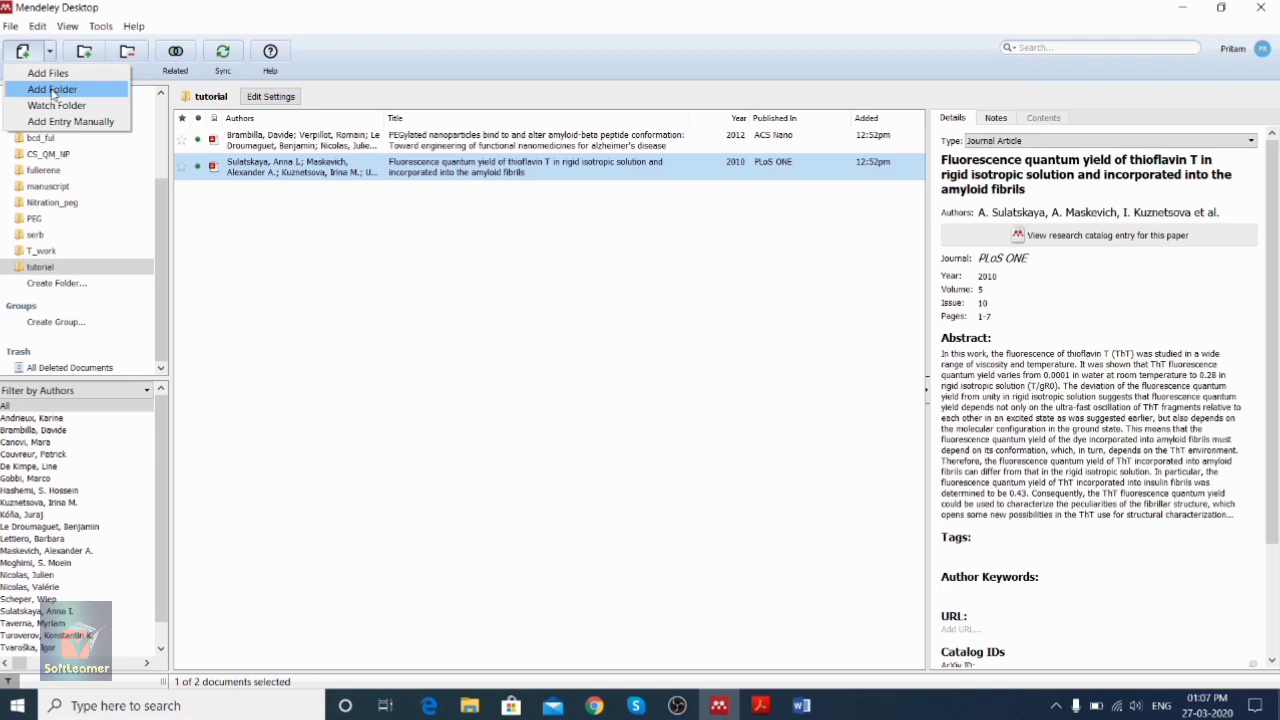
{"action": "left_click", "coordinate": [53, 90]}
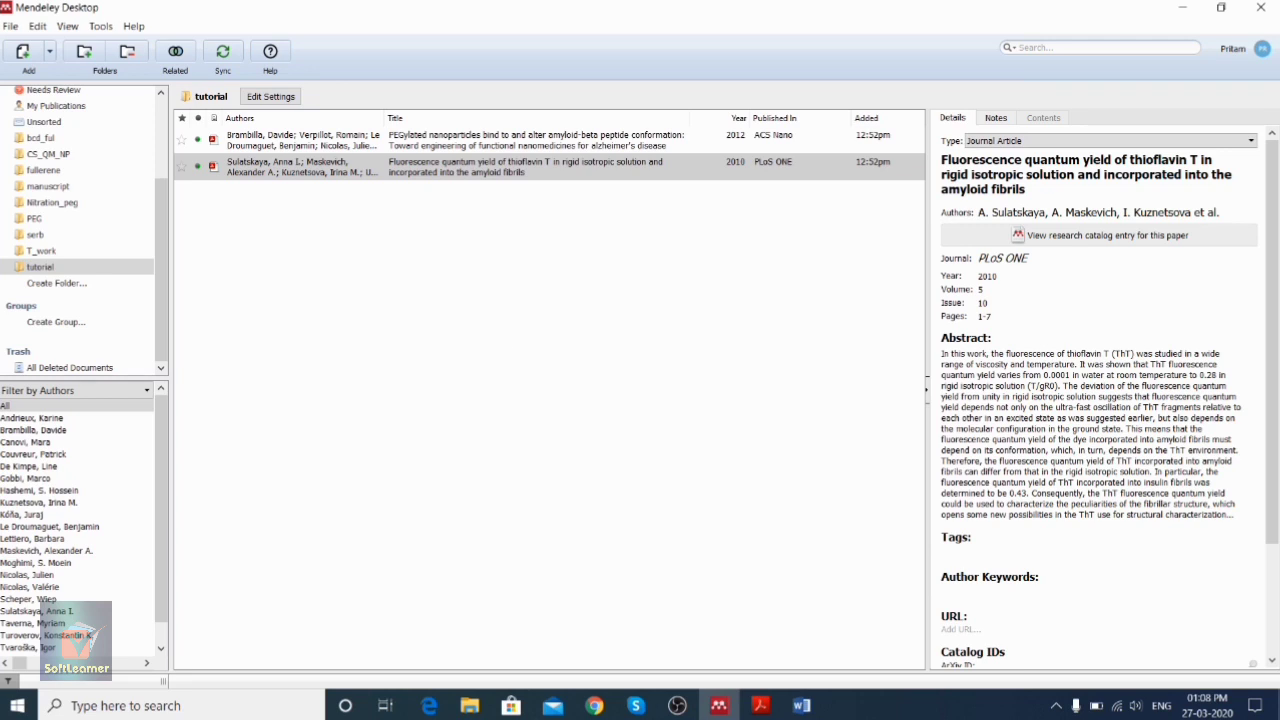
{"action": "left_click", "coordinate": [731, 304]}
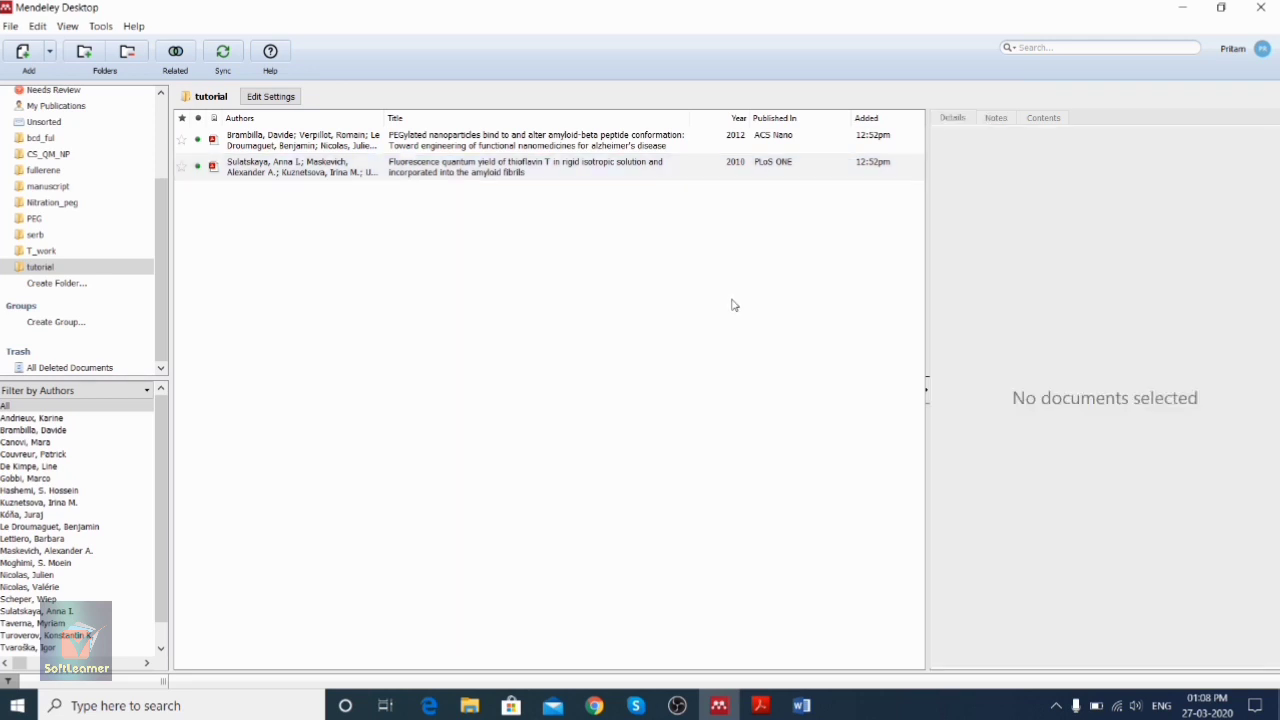
- Compare the authors, journal, year and abstract details of the two papers in the tutorial folder
{"action": "left_click", "coordinate": [393, 139]}
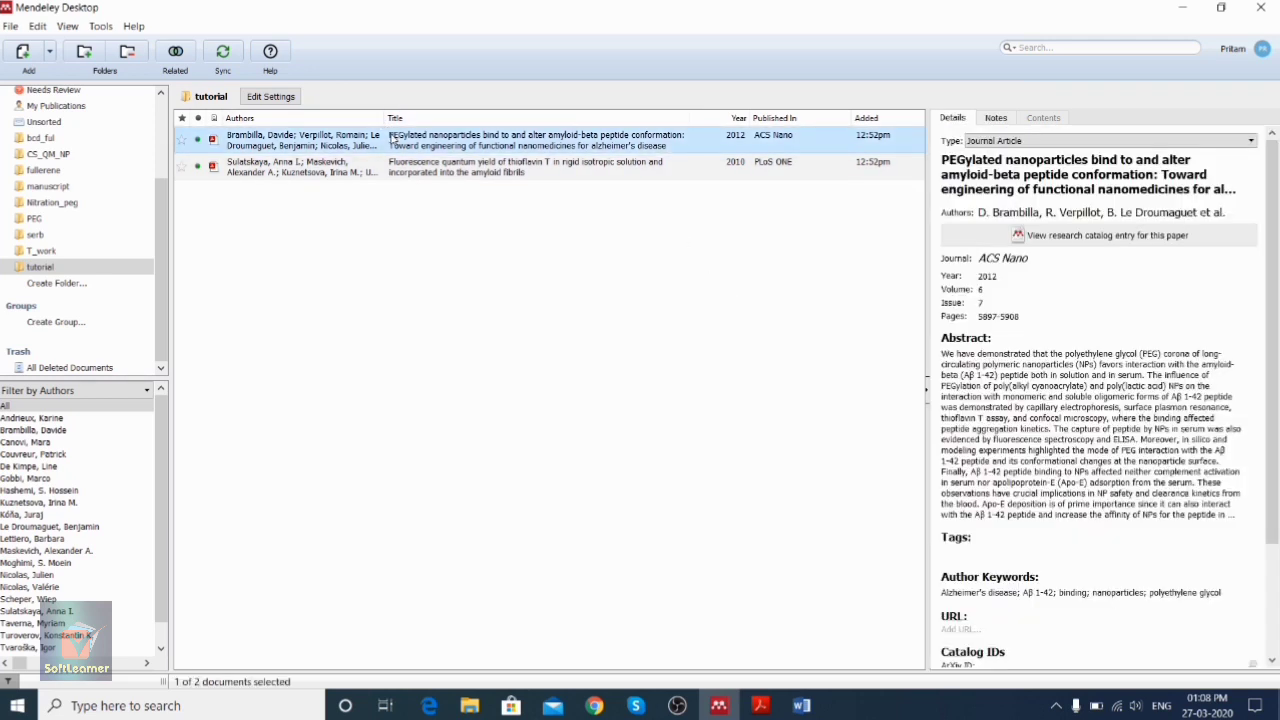
{"action": "left_click", "coordinate": [395, 167]}
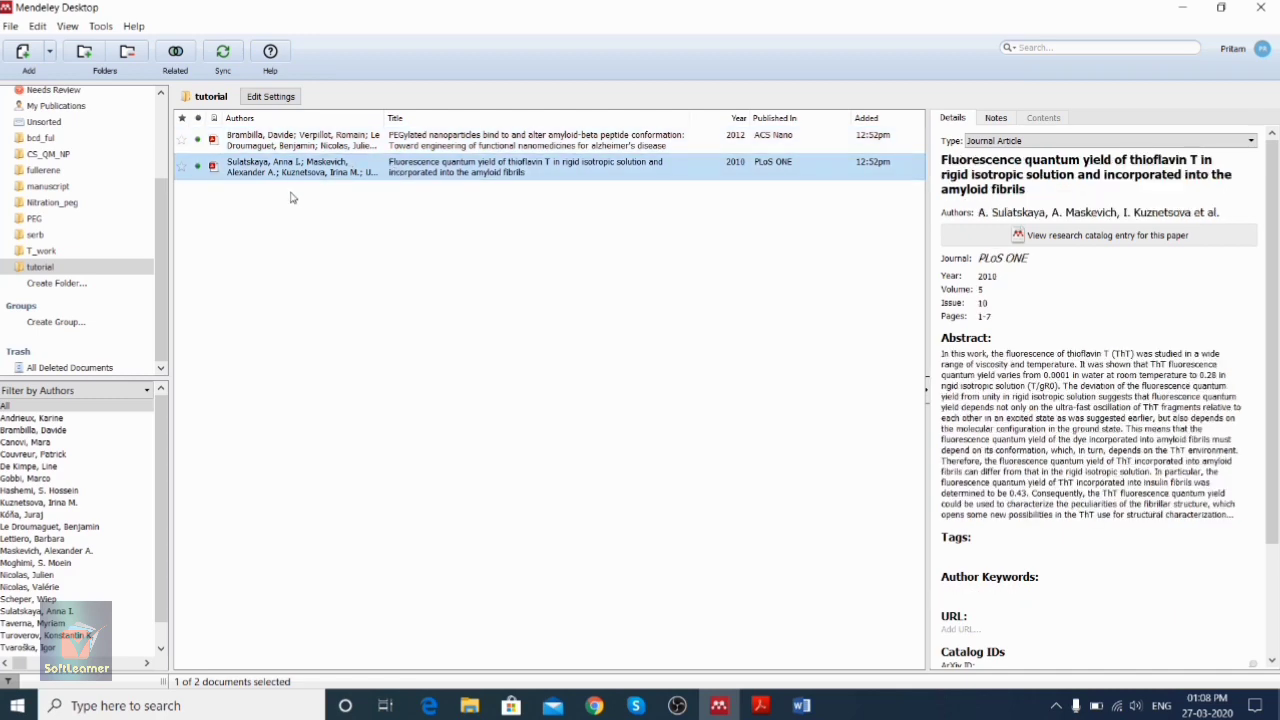
{"action": "left_click", "coordinate": [900, 142]}
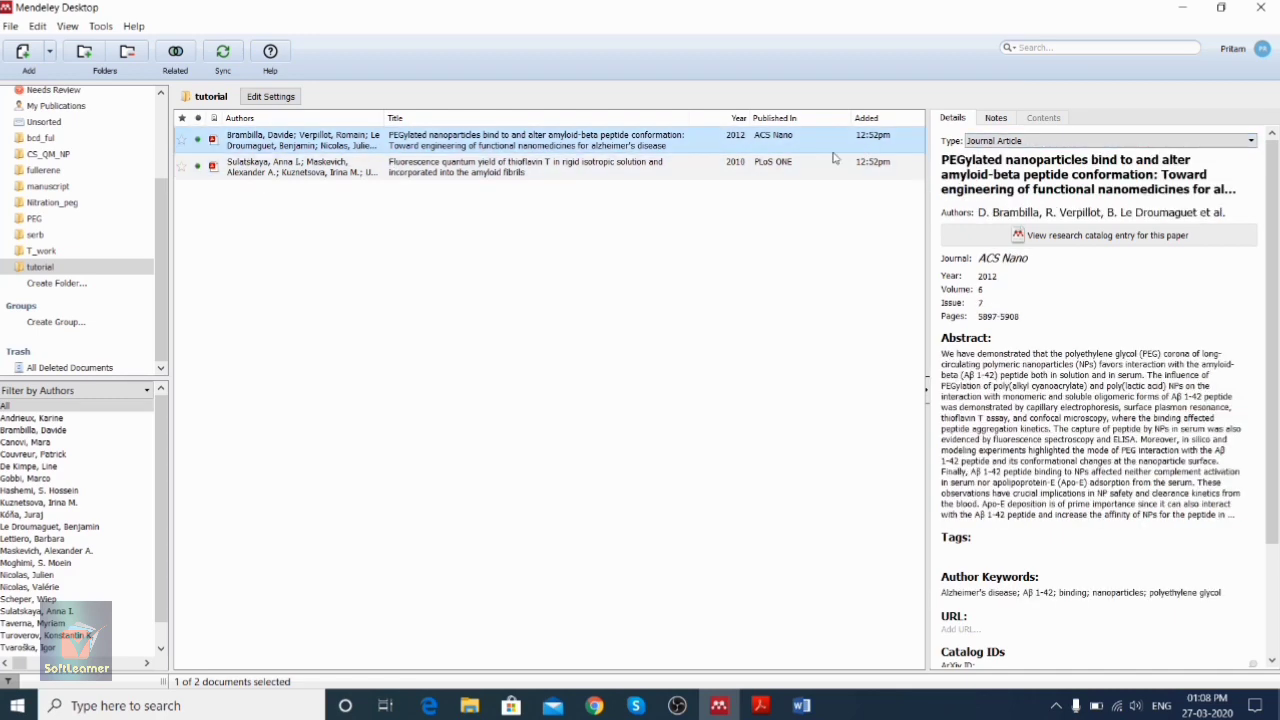
{"action": "left_click", "coordinate": [789, 168]}
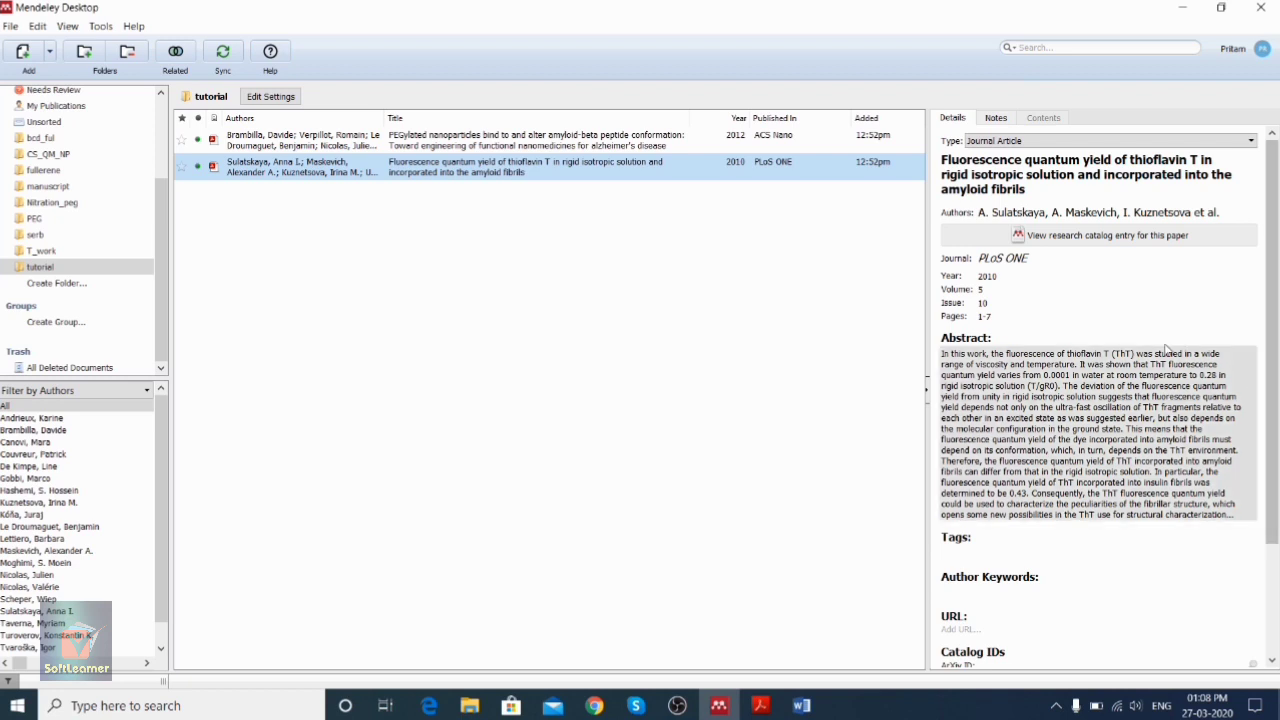
{"action": "left_click", "coordinate": [620, 150]}
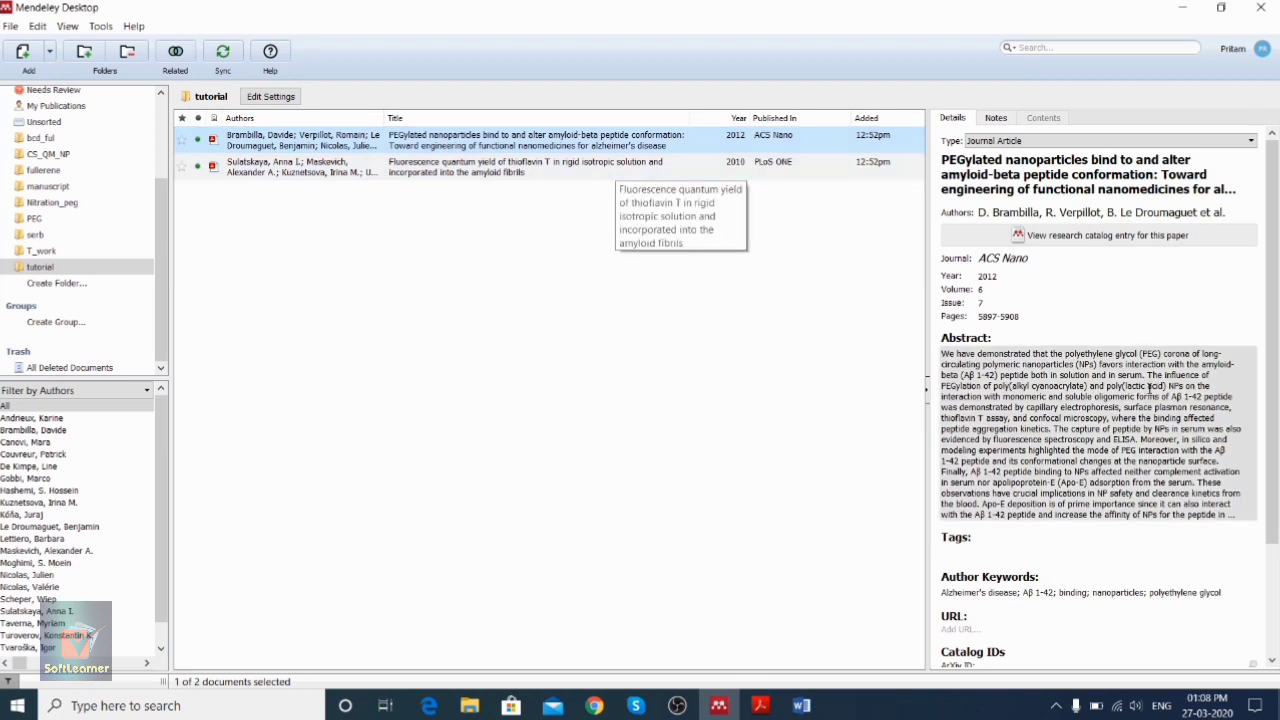
- Open the attached Acs_nano.pdf from the PEGylated nanoparticles entry, skim its first page and close it
{"action": "scroll", "coordinate": [1165, 476], "scroll_direction": "down", "scroll_amount": 2}
{"action": "scroll", "coordinate": [1165, 476], "scroll_direction": "down", "scroll_amount": 1}
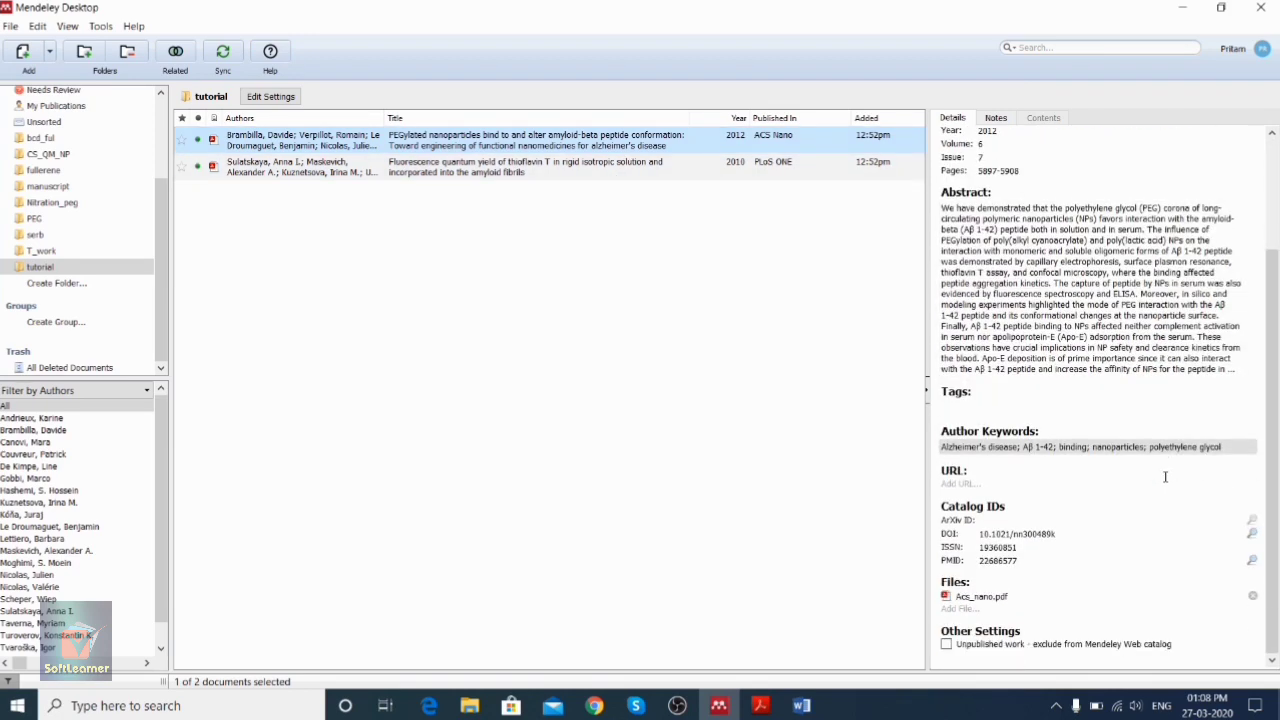
{"action": "left_click", "coordinate": [964, 598]}
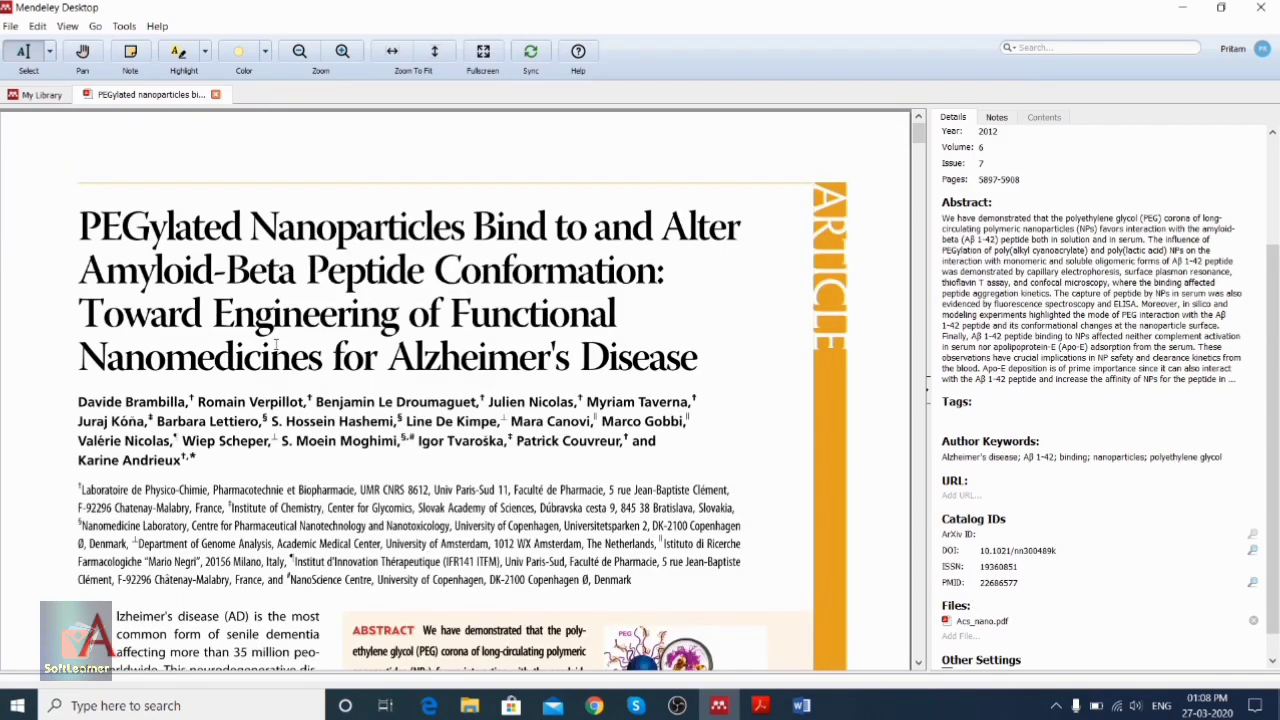
{"action": "scroll", "coordinate": [283, 349], "scroll_direction": "down", "scroll_amount": 10}
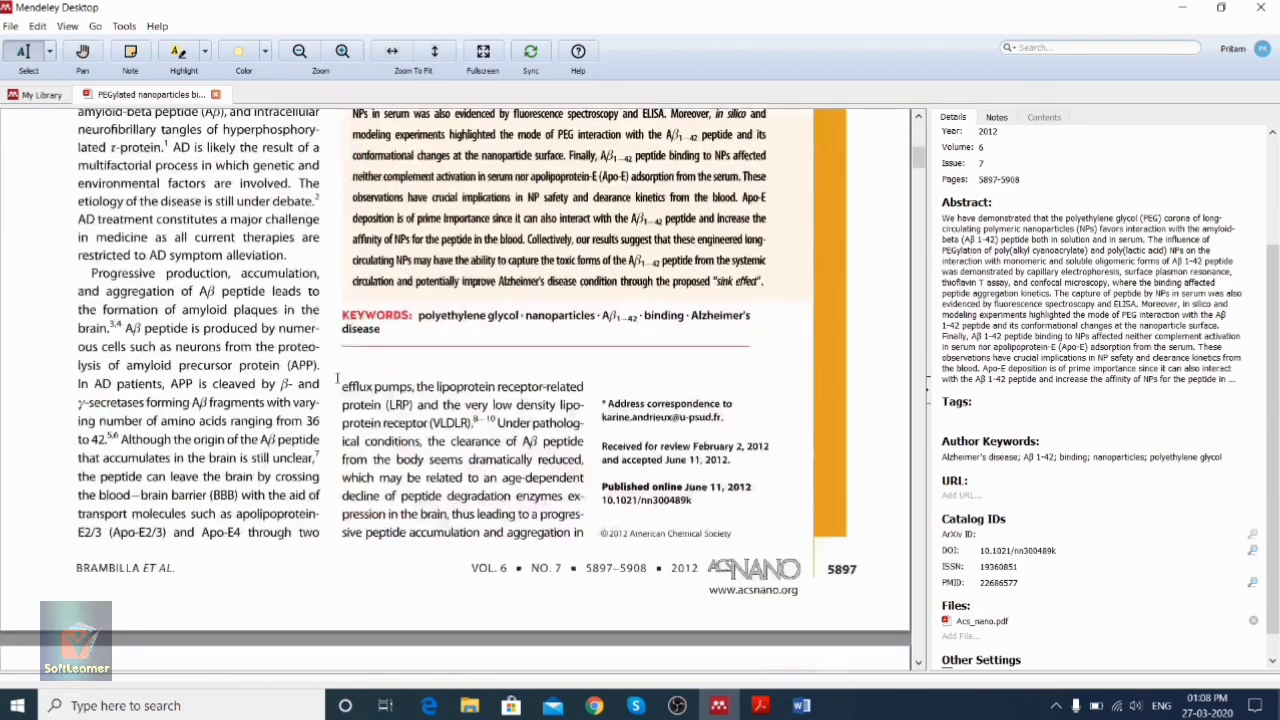
{"action": "left_click", "coordinate": [215, 94]}
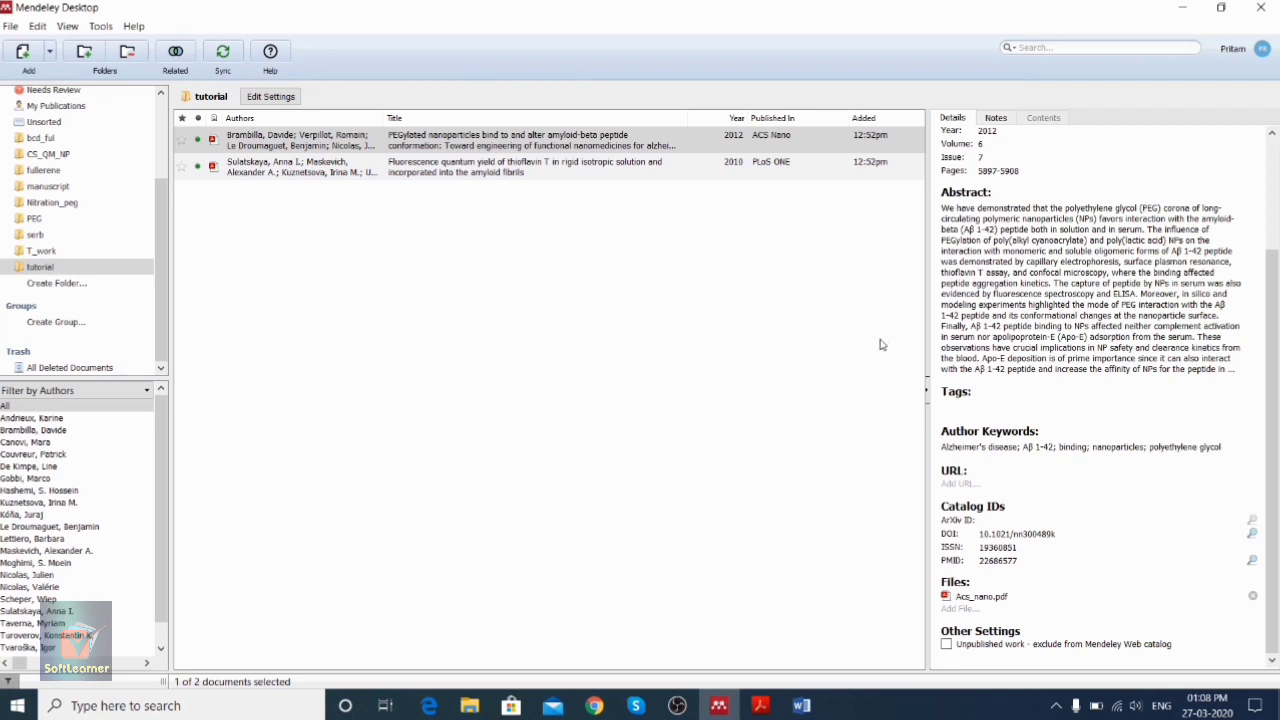
{"action": "left_click", "coordinate": [495, 143]}
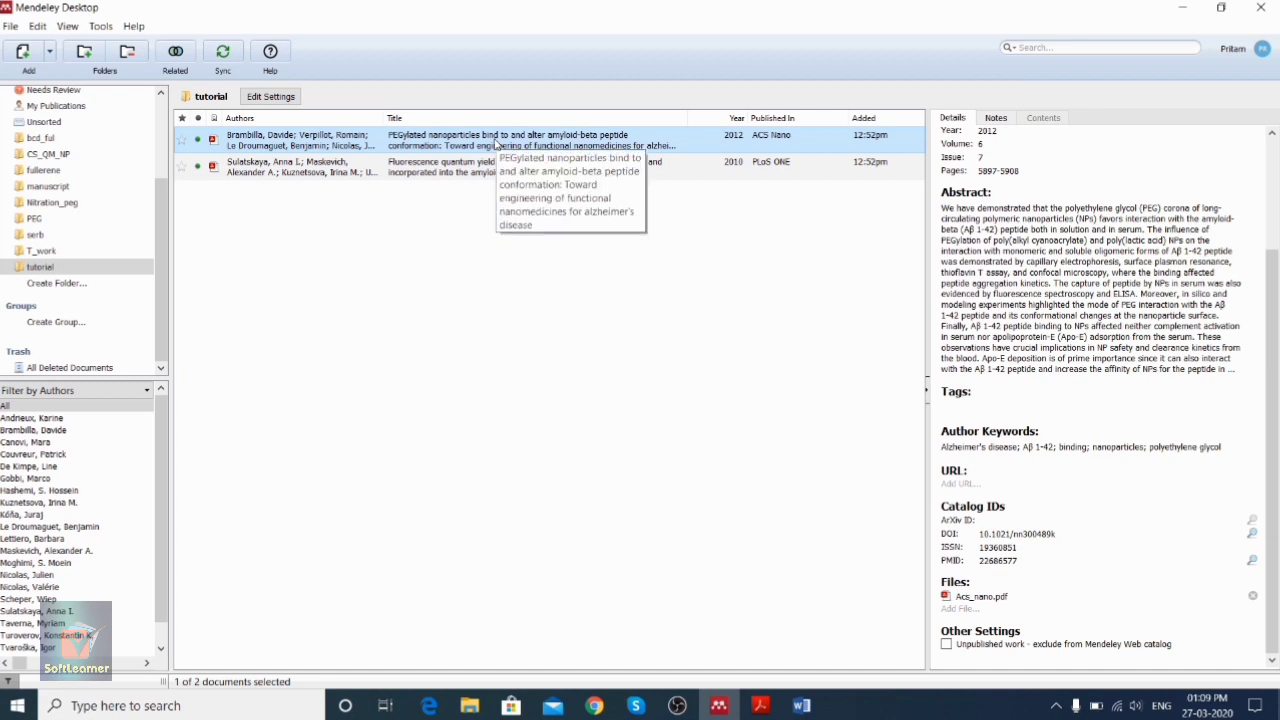
{"action": "left_click", "coordinate": [490, 166]}
{"action": "left_click", "coordinate": [490, 165], "text": "ctrl"}
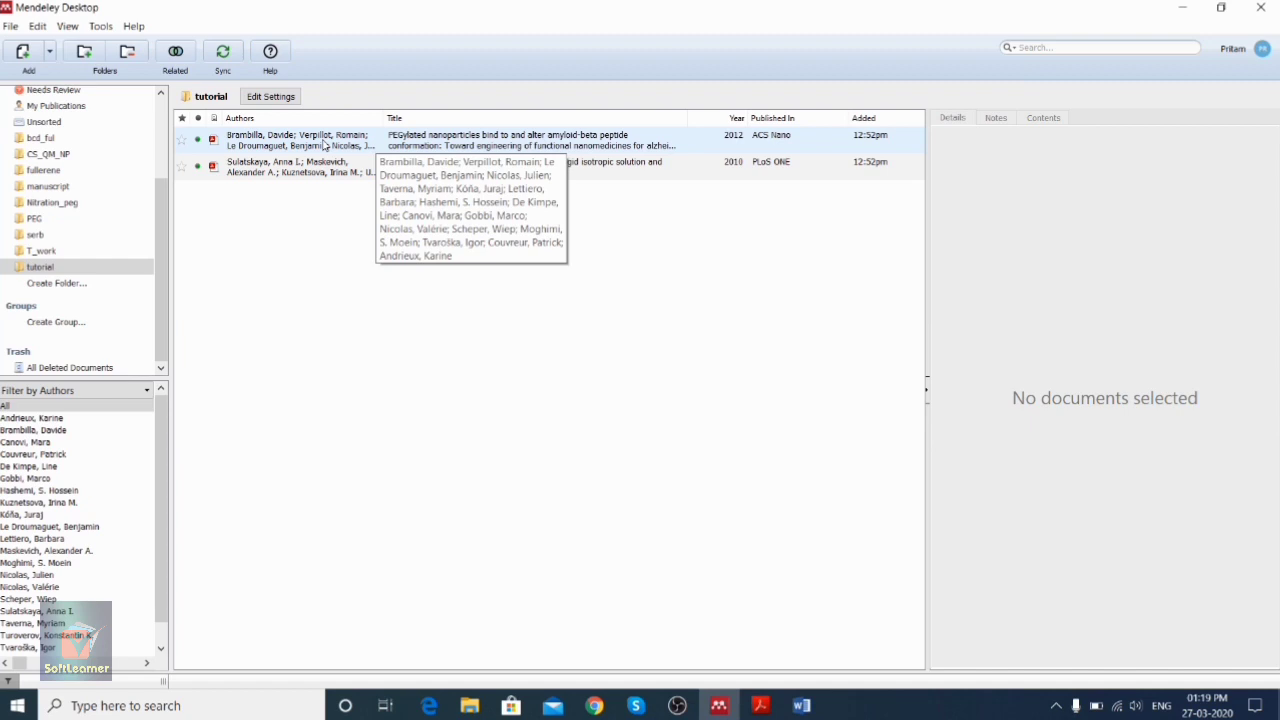
- Check the citation tools available for the Article_1 document in Word, and close Word
{"action": "left_click", "coordinate": [801, 705]}
{"action": "scroll", "coordinate": [505, 337], "scroll_direction": "down", "scroll_amount": 1}
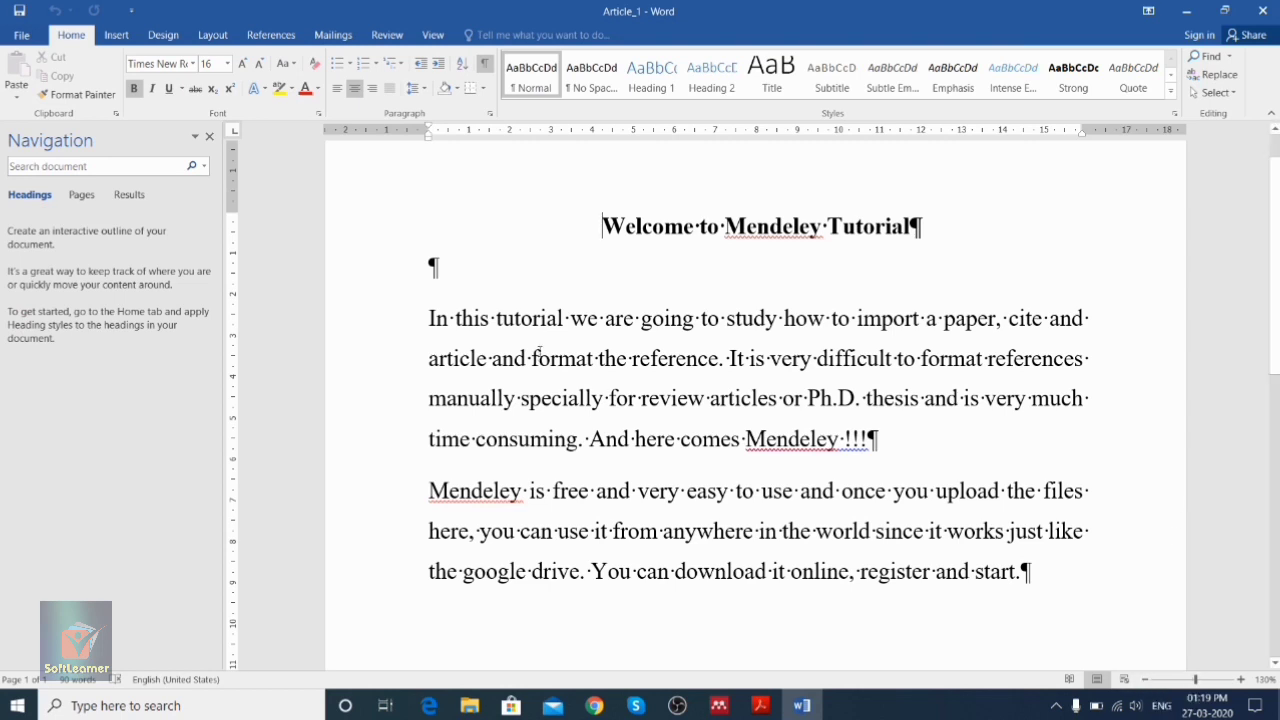
{"action": "left_click", "coordinate": [270, 36]}
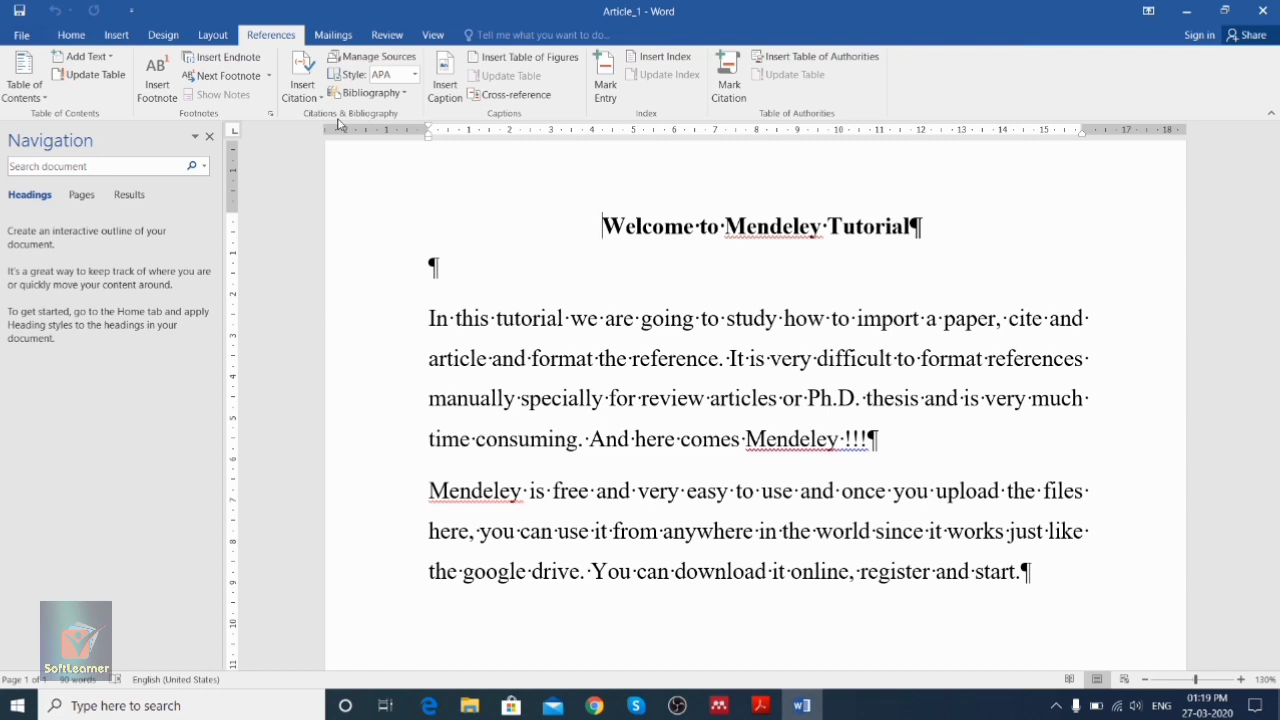
{"action": "left_click", "coordinate": [1268, 6]}
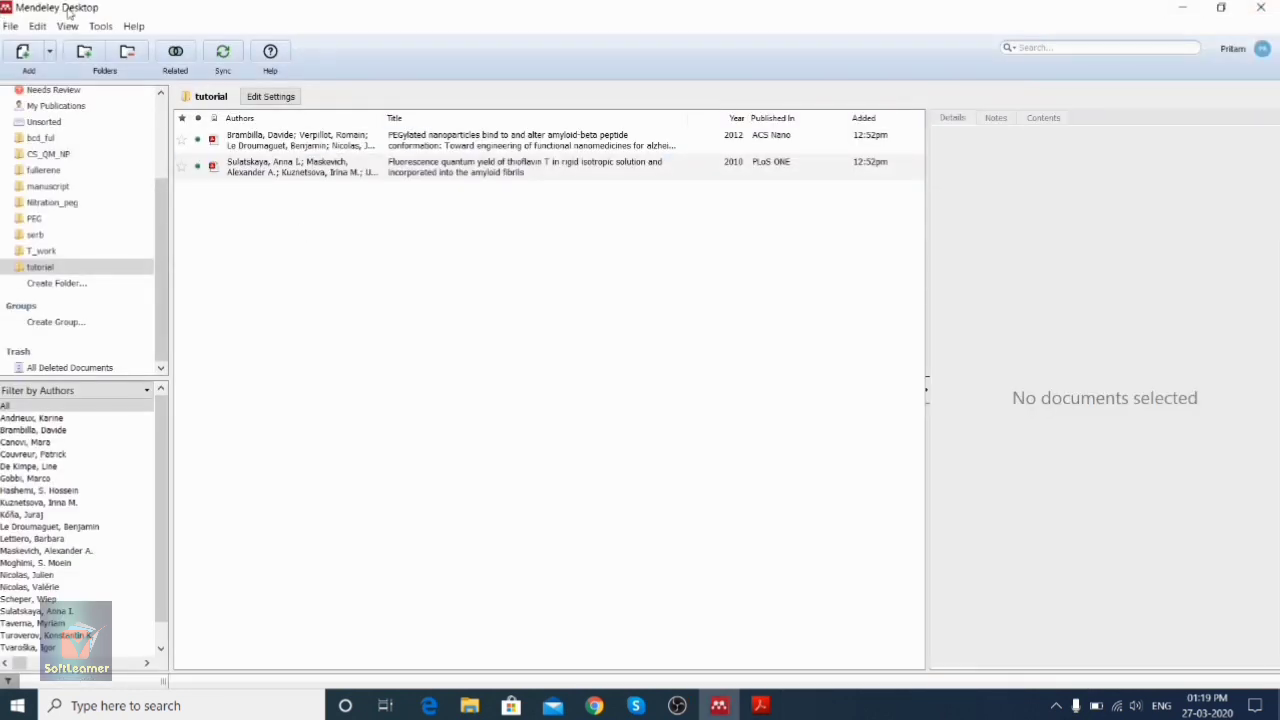
- Install the MS Word citation plugin from Mendeley Desktop
{"action": "left_click", "coordinate": [101, 27]}
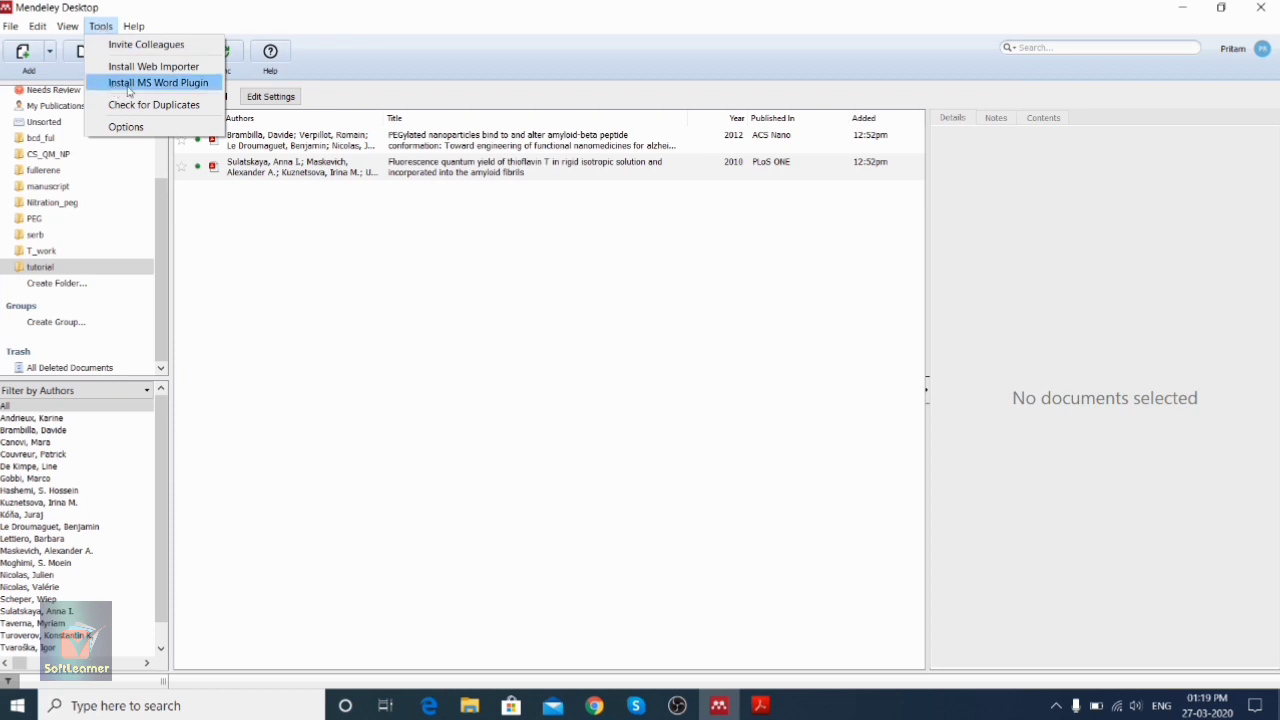
{"action": "left_click", "coordinate": [203, 89]}
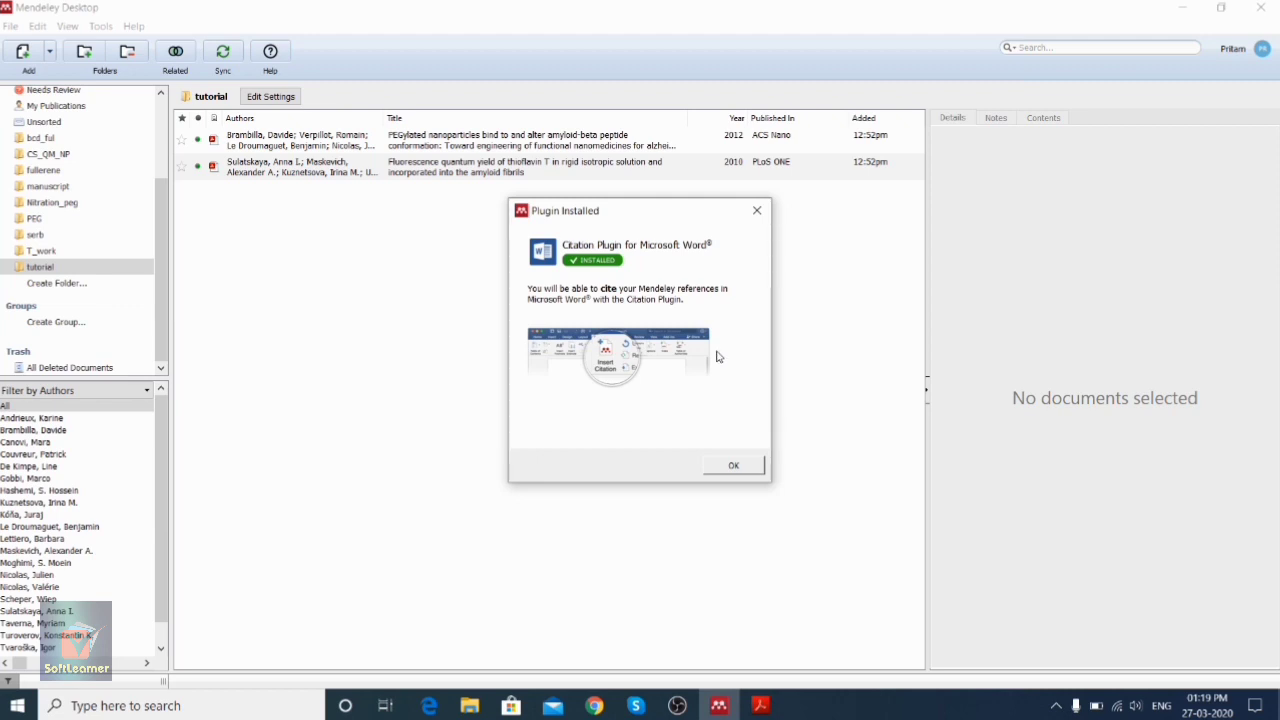
{"action": "left_click", "coordinate": [733, 467]}
- Reopen Article_1 from the Mendeley_tutorial folder in File Explorer and show Word's reference tools with the Mendeley commands
{"action": "left_click", "coordinate": [472, 708]}
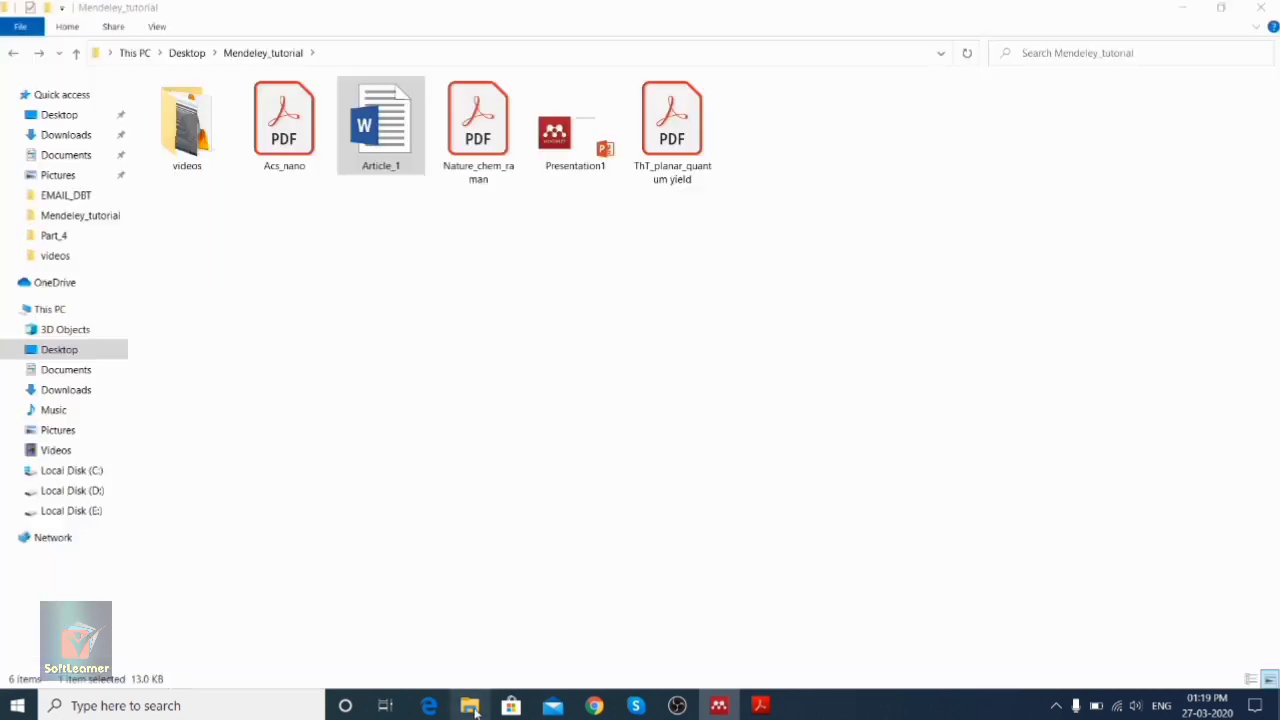
{"action": "left_click", "coordinate": [369, 300]}
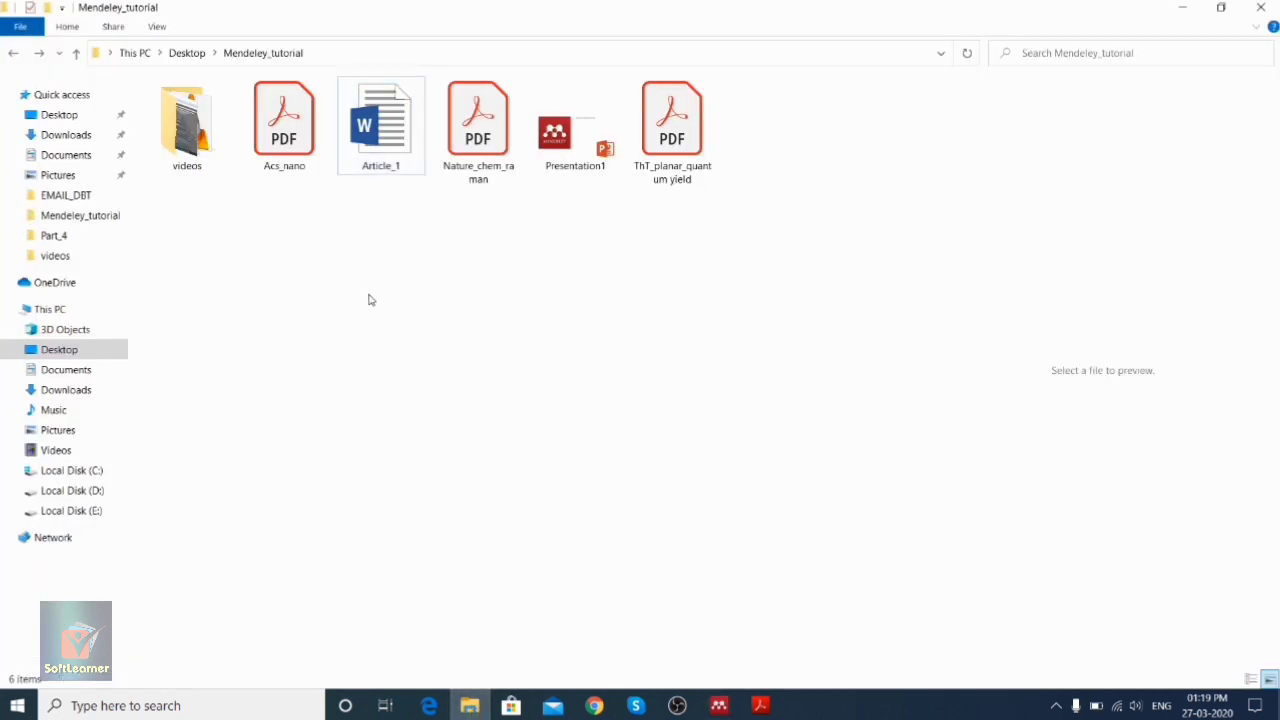
{"action": "double_click", "coordinate": [399, 150]}
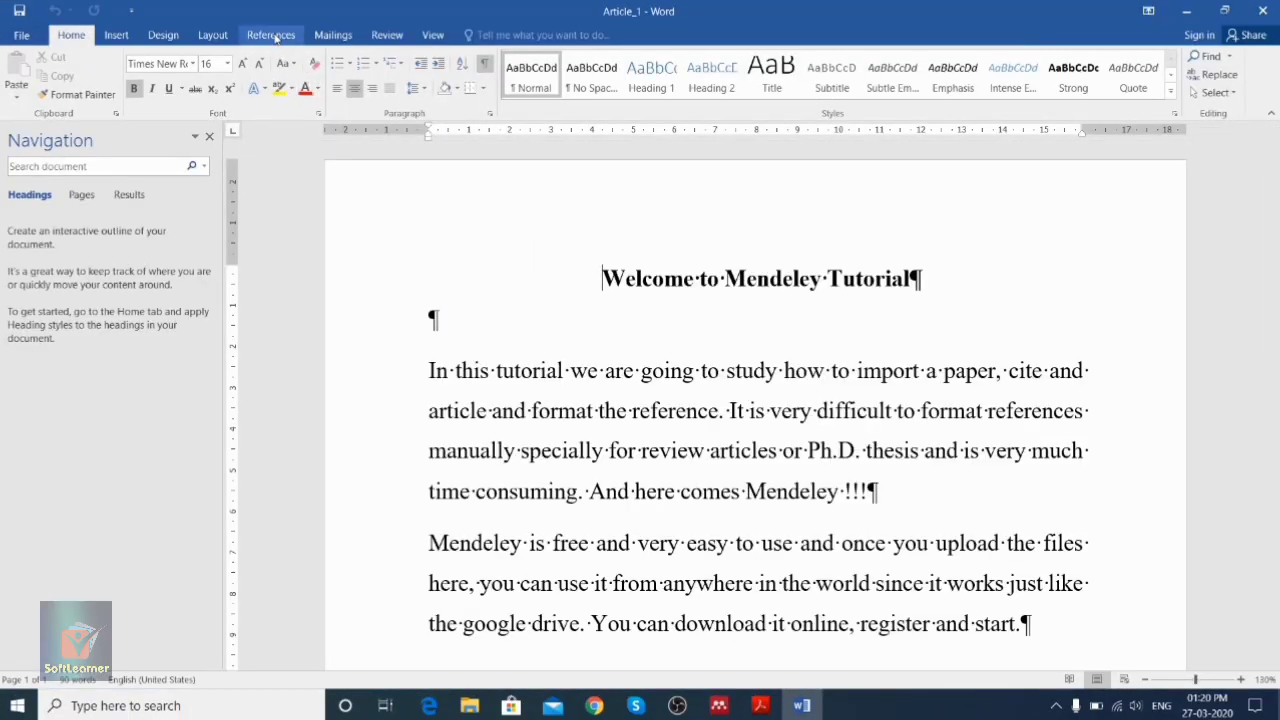
{"action": "left_click", "coordinate": [272, 36]}
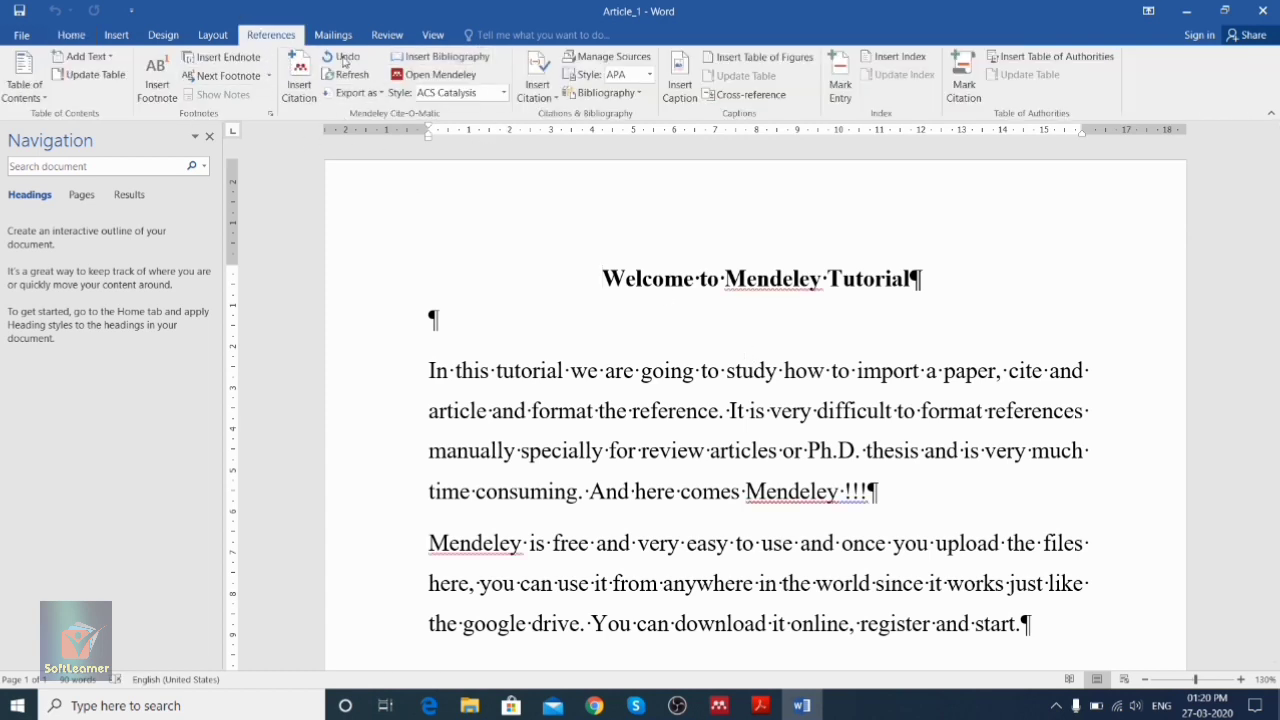
- Set the Article_1 document's zoom to 100%
{"action": "scroll", "coordinate": [598, 368], "scroll_direction": "down", "scroll_amount": 1}
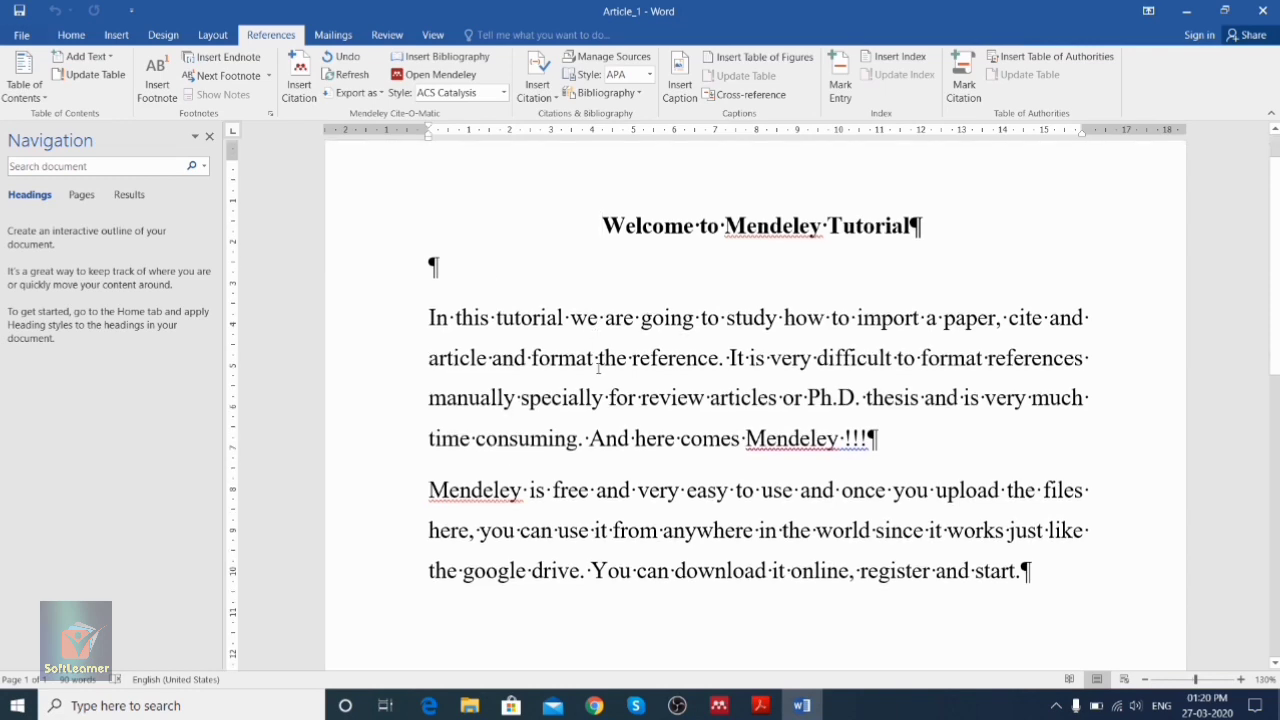
{"action": "scroll", "coordinate": [598, 368], "scroll_direction": "down", "scroll_amount": 1}
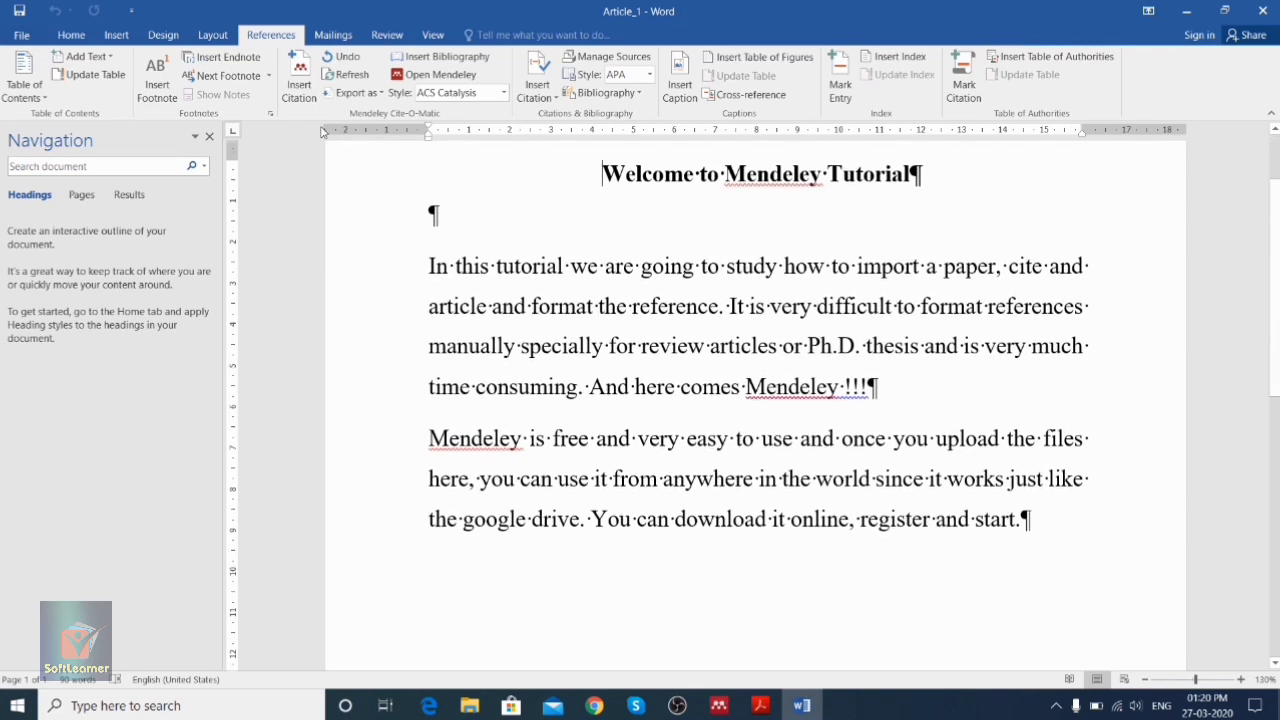
{"action": "left_click", "coordinate": [1150, 679]}
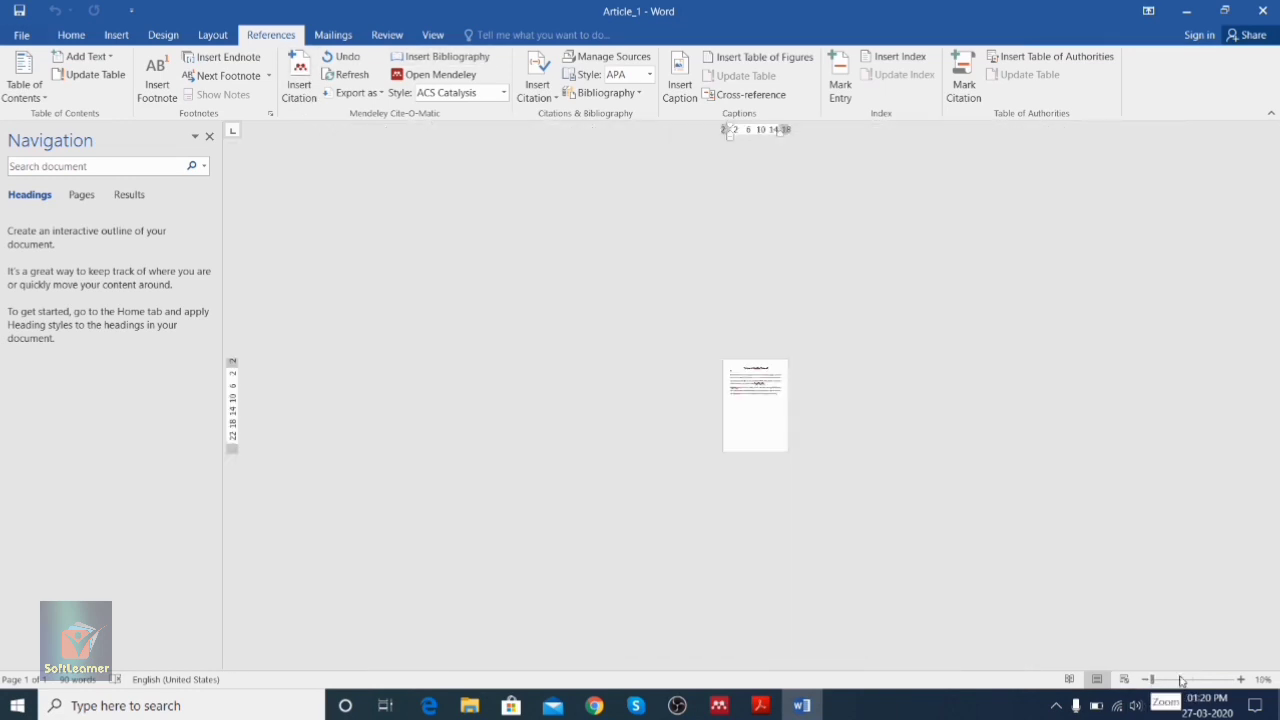
{"action": "left_click", "coordinate": [1181, 679]}
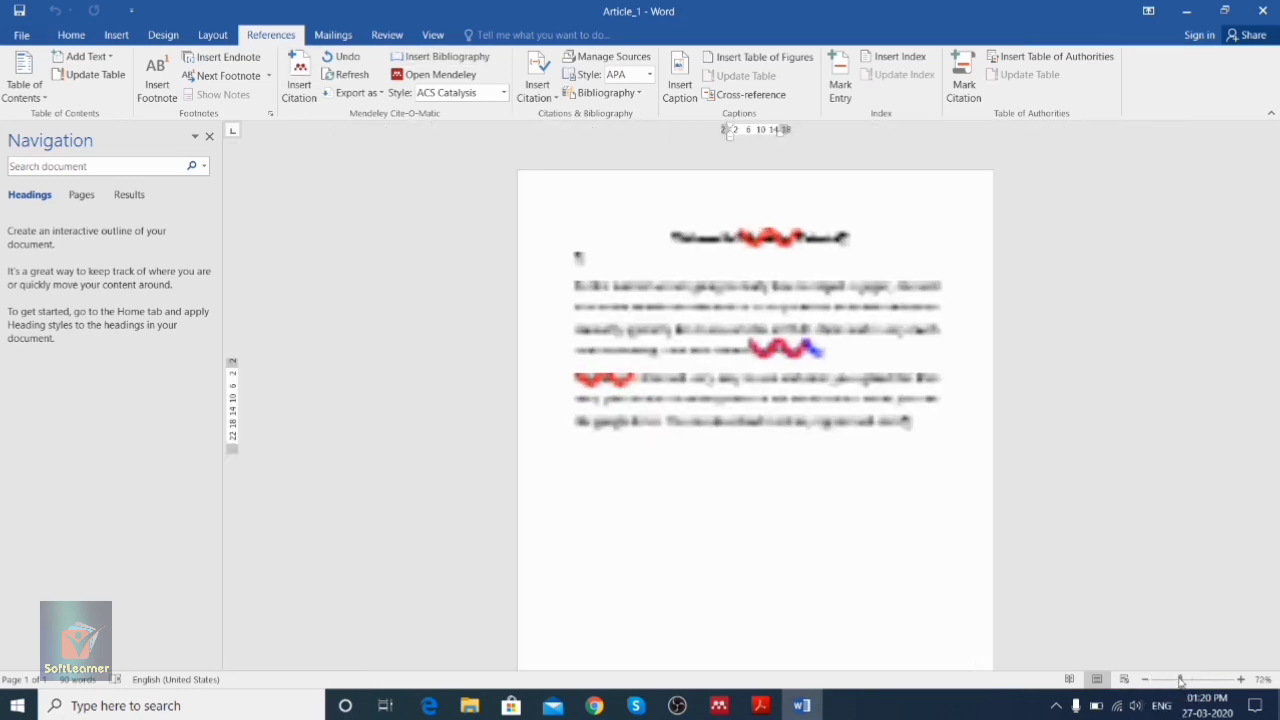
{"action": "left_click", "coordinate": [1241, 680]}
{"action": "left_click", "coordinate": [1241, 680]}
{"action": "left_click", "coordinate": [1241, 680]}
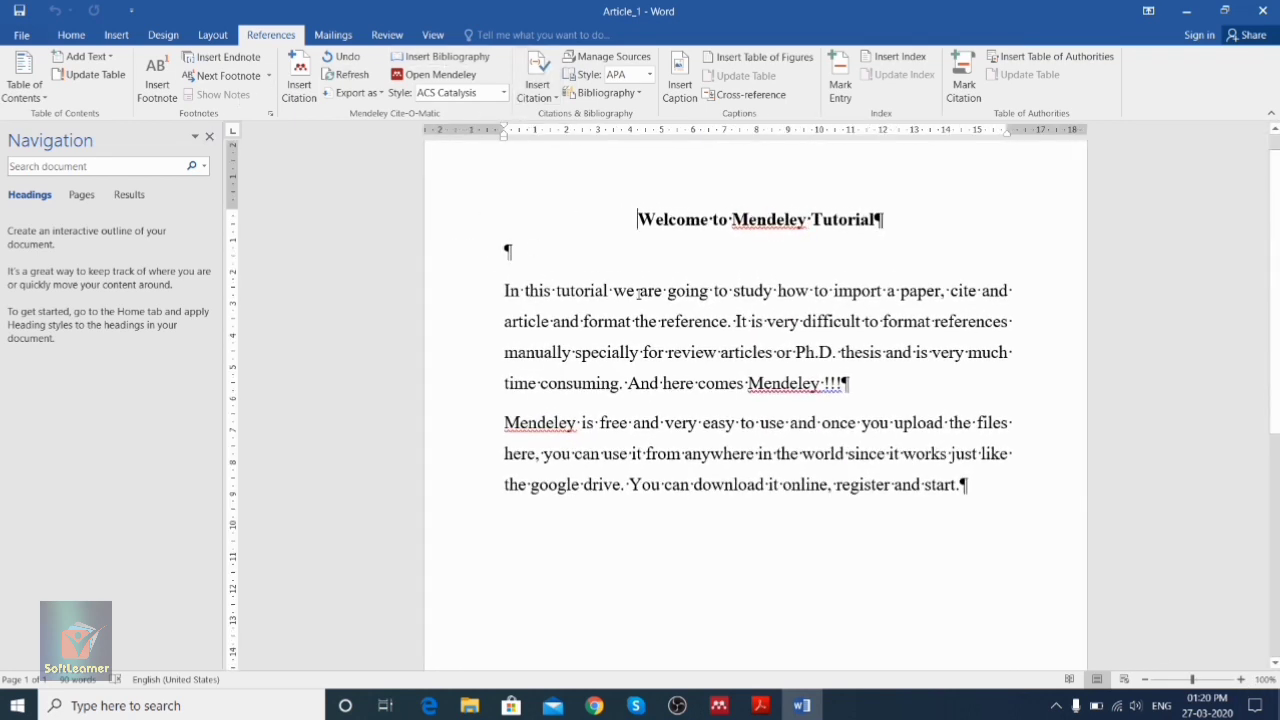
- Cite the PEGylated nanoparticles paper from Mendeley's tutorial folder directly after "format the reference." in the first paragraph
{"action": "left_click", "coordinate": [729, 321]}
{"action": "left_click", "coordinate": [763, 706]}
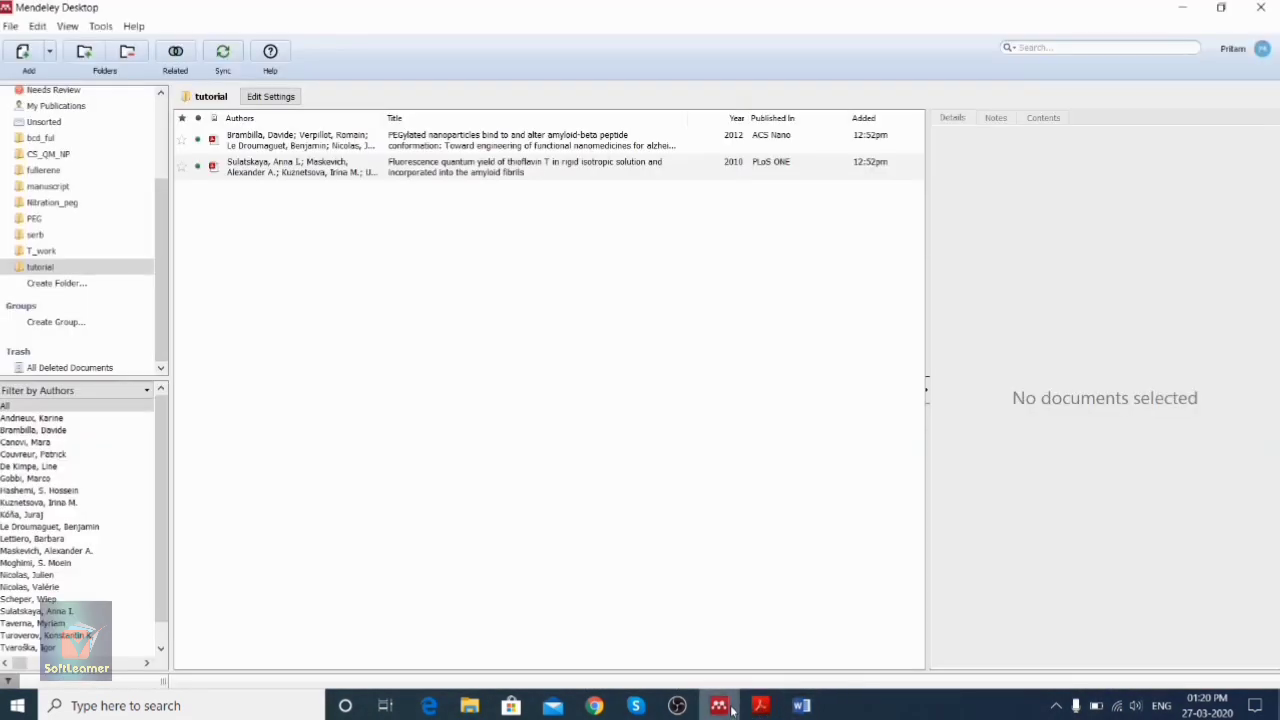
{"action": "left_click", "coordinate": [320, 140]}
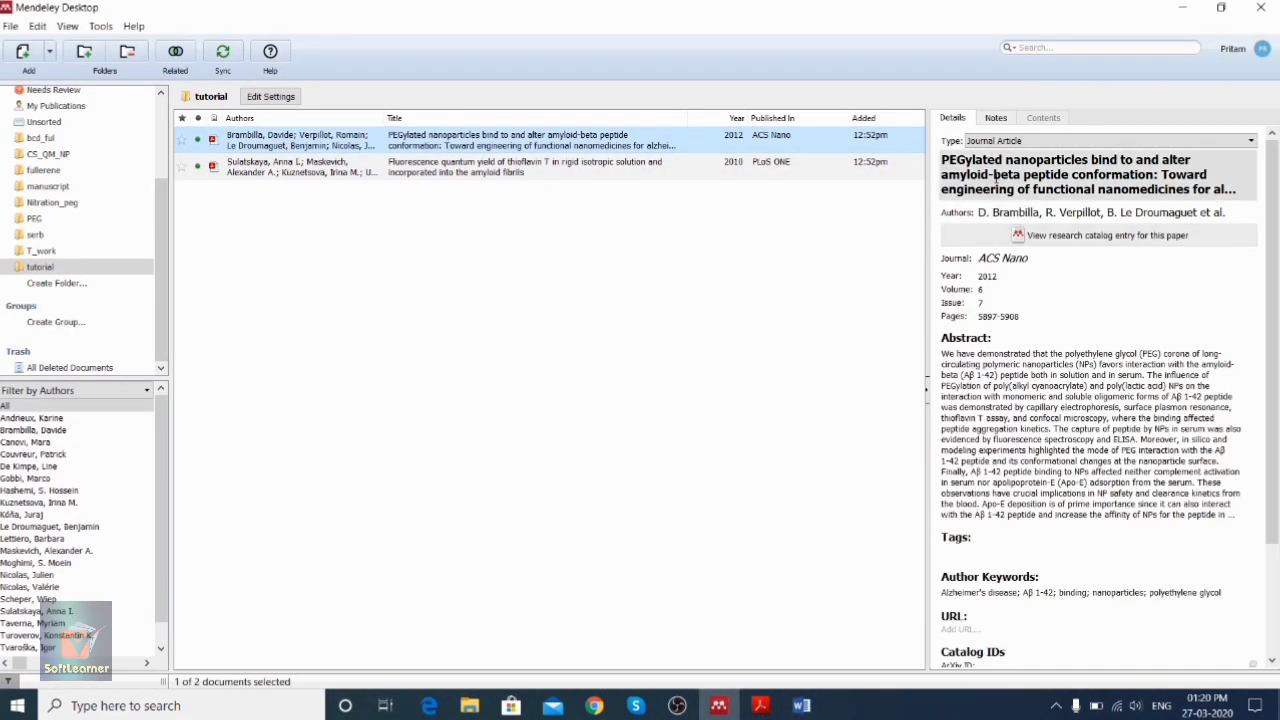
{"action": "left_click", "coordinate": [1182, 8]}
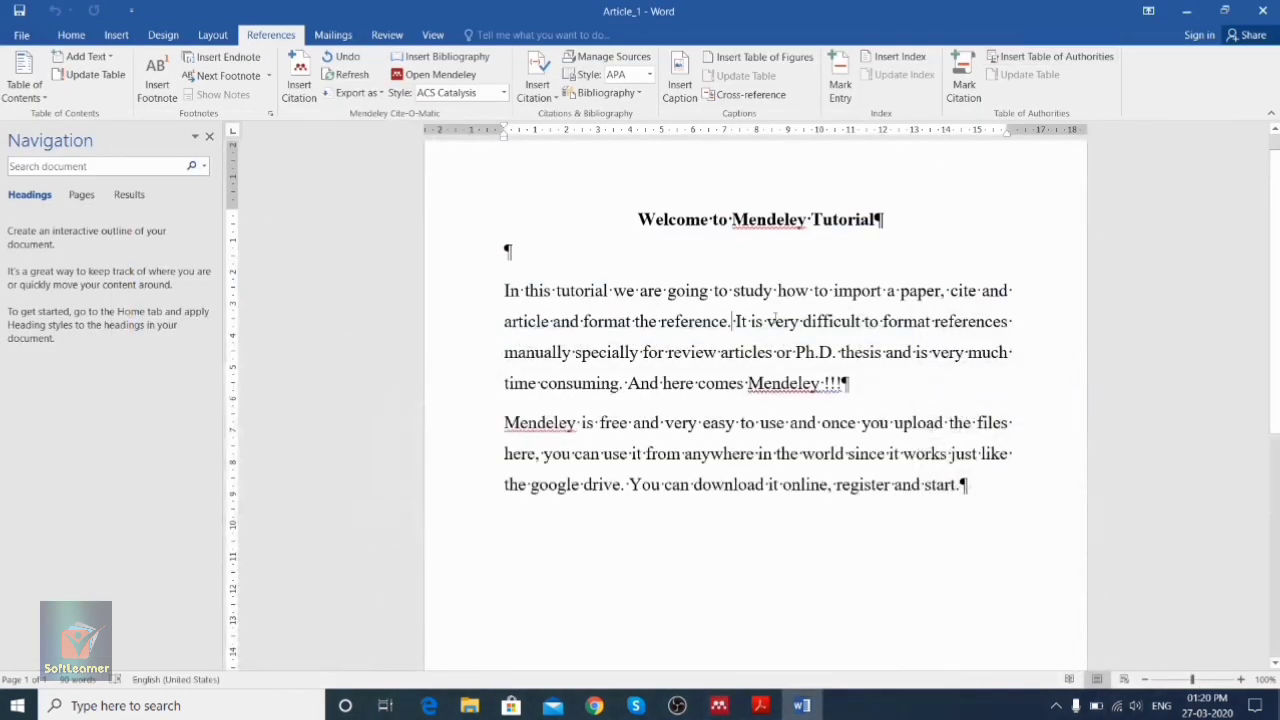
{"action": "left_click", "coordinate": [299, 84]}
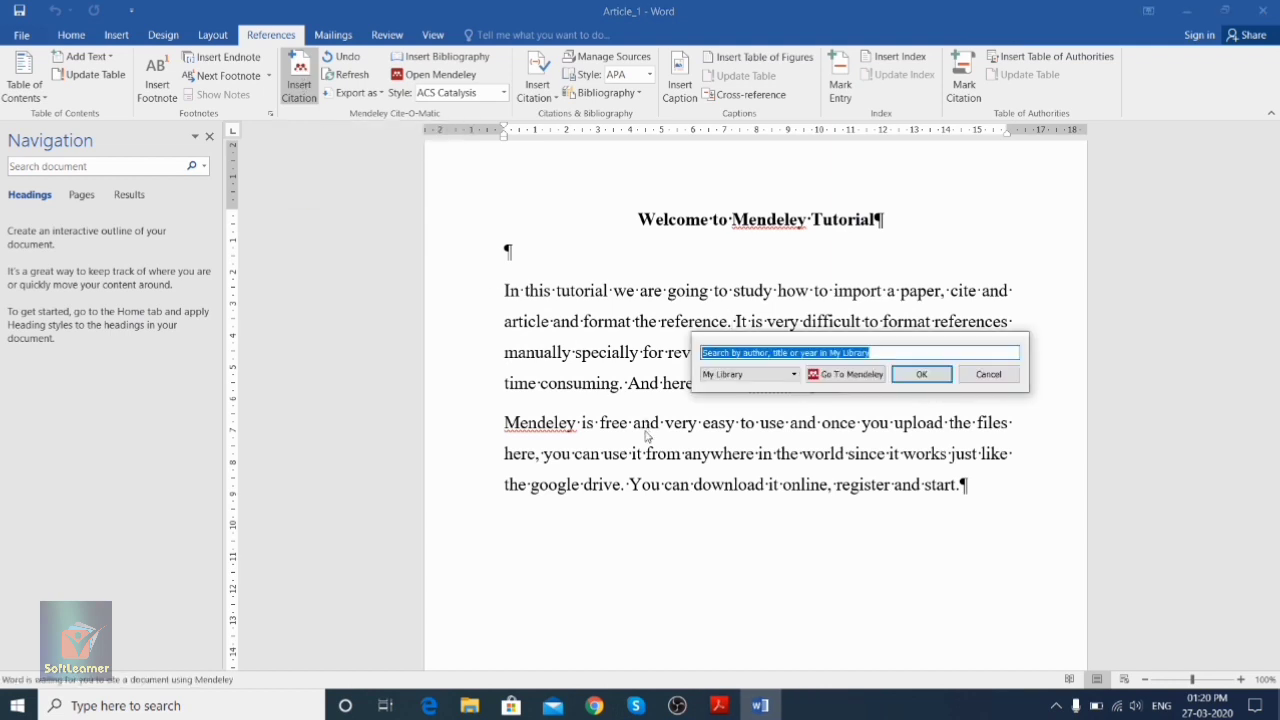
{"action": "left_click", "coordinate": [856, 380]}
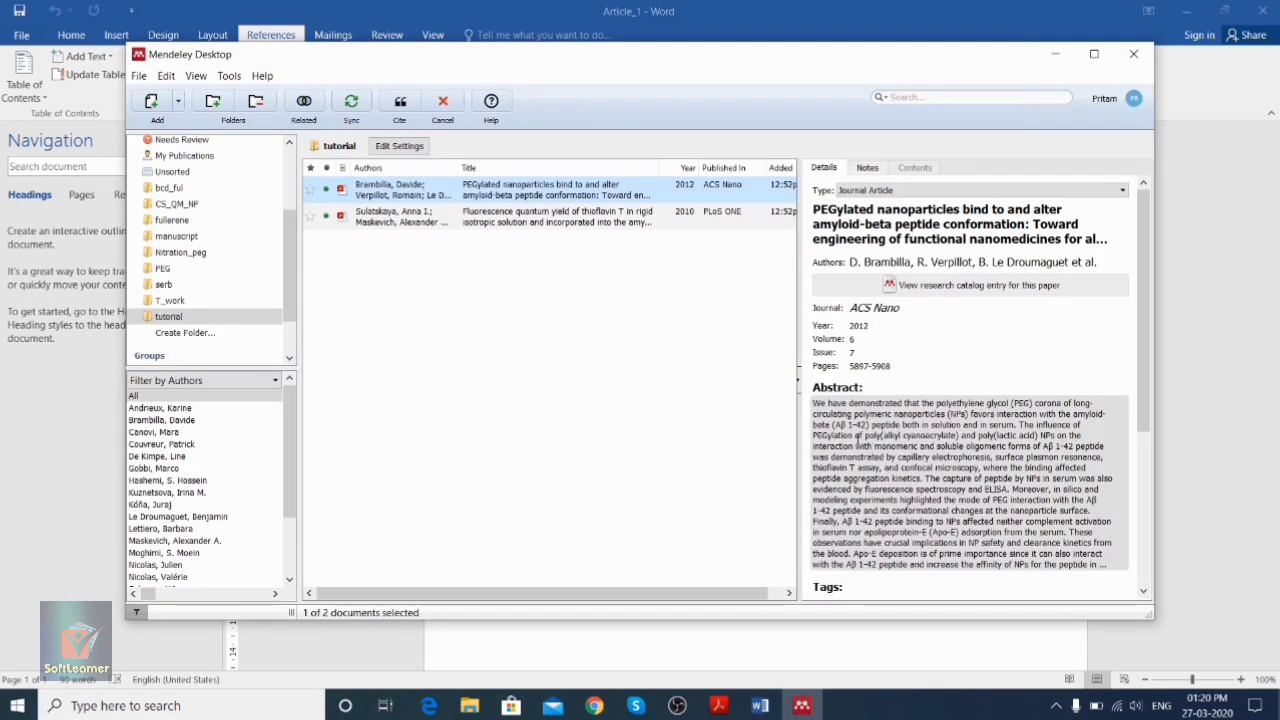
{"action": "left_click", "coordinate": [152, 316]}
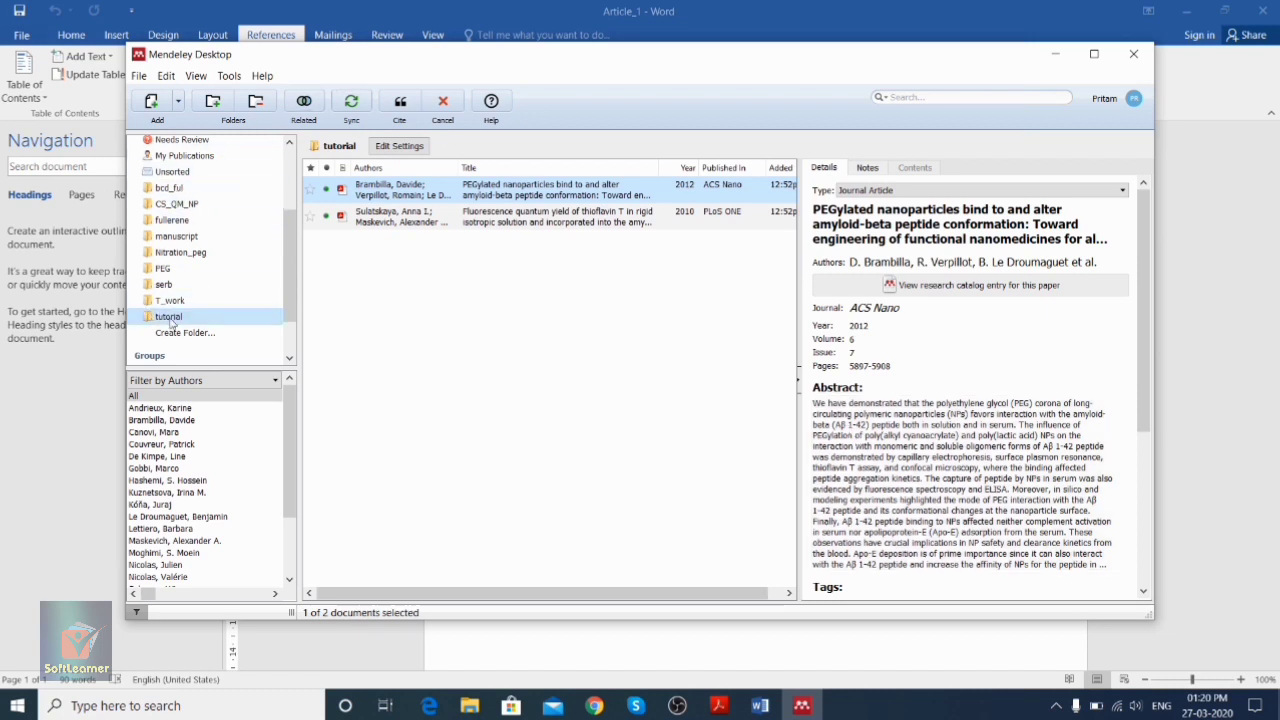
{"action": "left_click", "coordinate": [418, 195]}
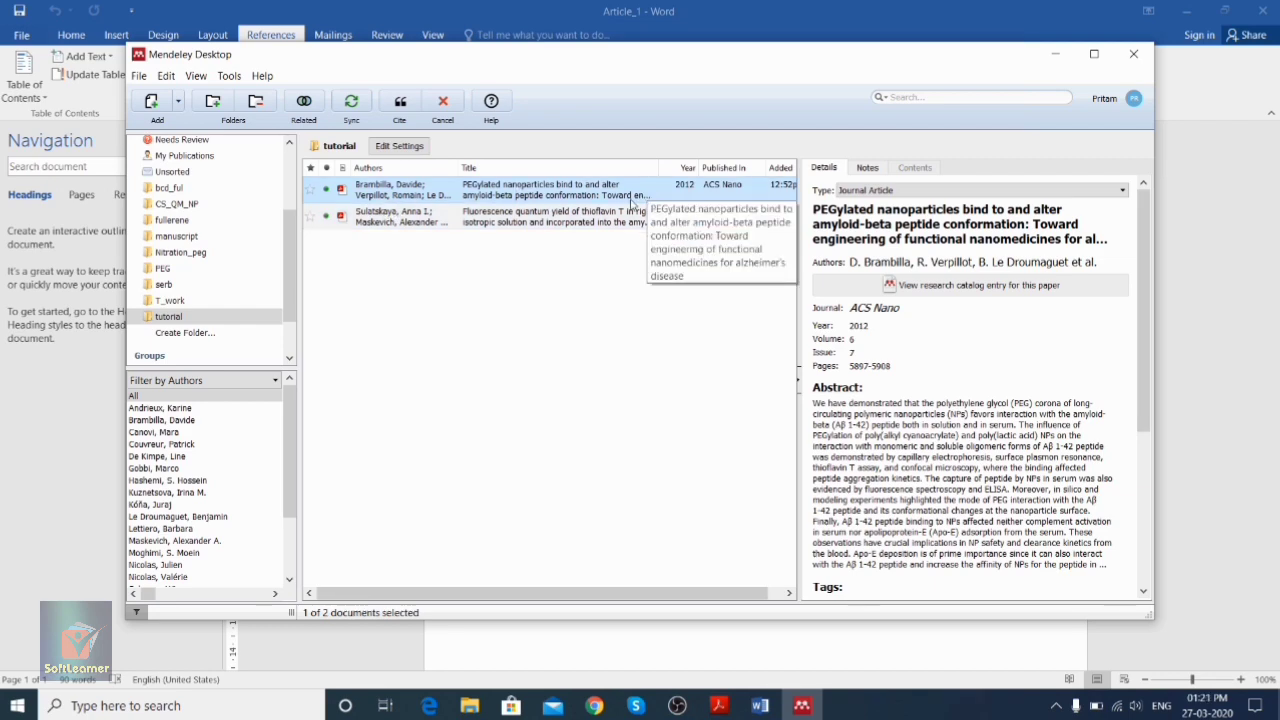
{"action": "left_click", "coordinate": [537, 222]}
{"action": "left_click", "coordinate": [531, 192]}
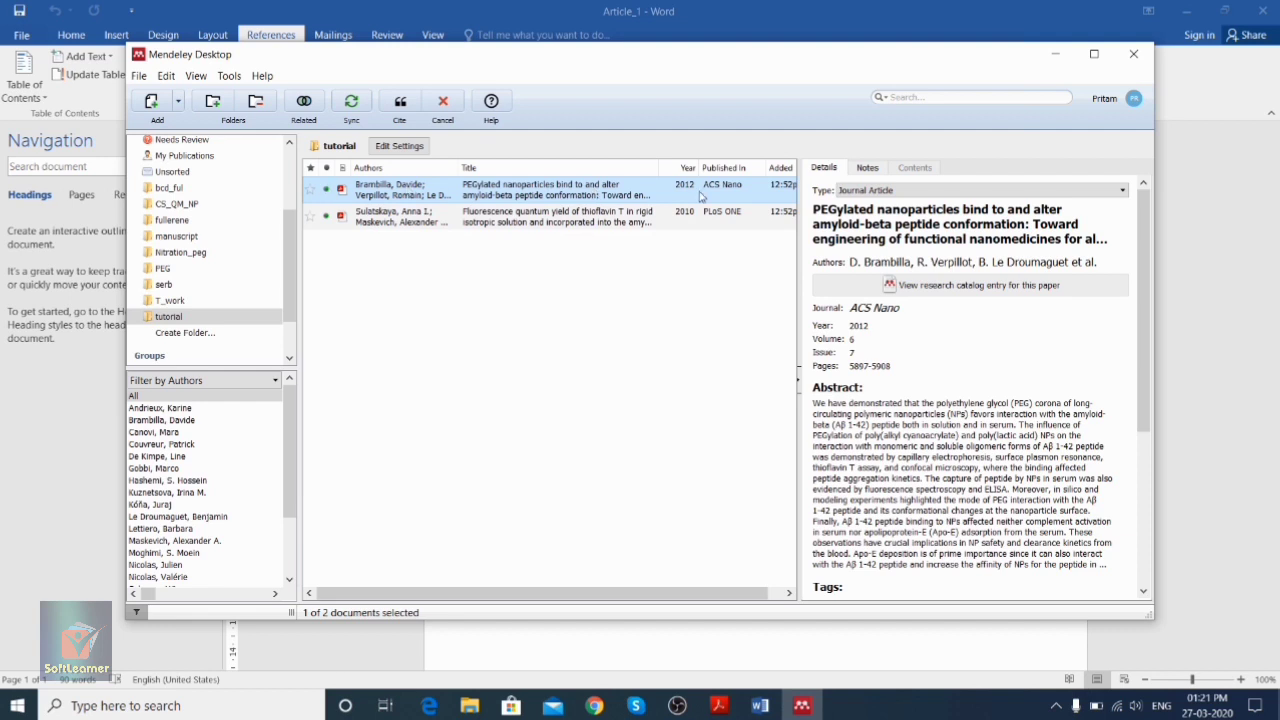
{"action": "left_click", "coordinate": [403, 107]}
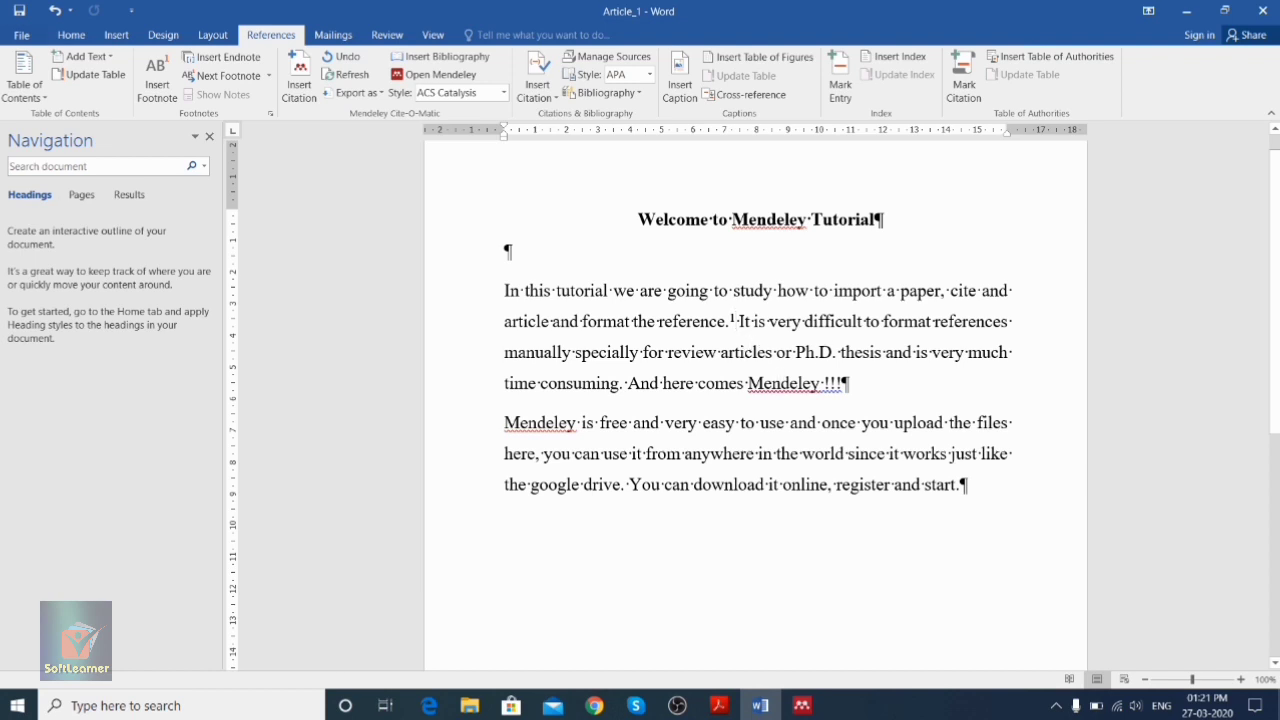
- Cite the "IL-1 beta stimulates superoxide" paper from Mendeley's Nitration_peg folder after "Ph.D. thesis" in the first paragraph
{"action": "left_click", "coordinate": [876, 354]}
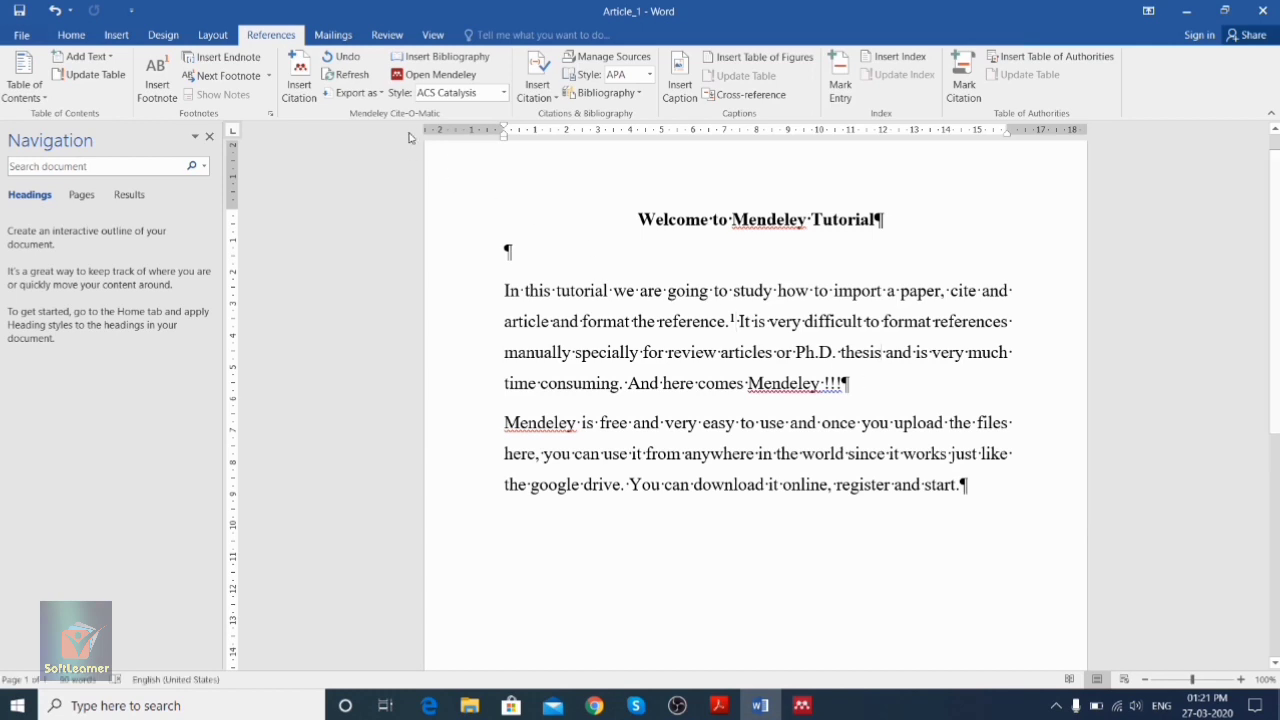
{"action": "left_click", "coordinate": [306, 84]}
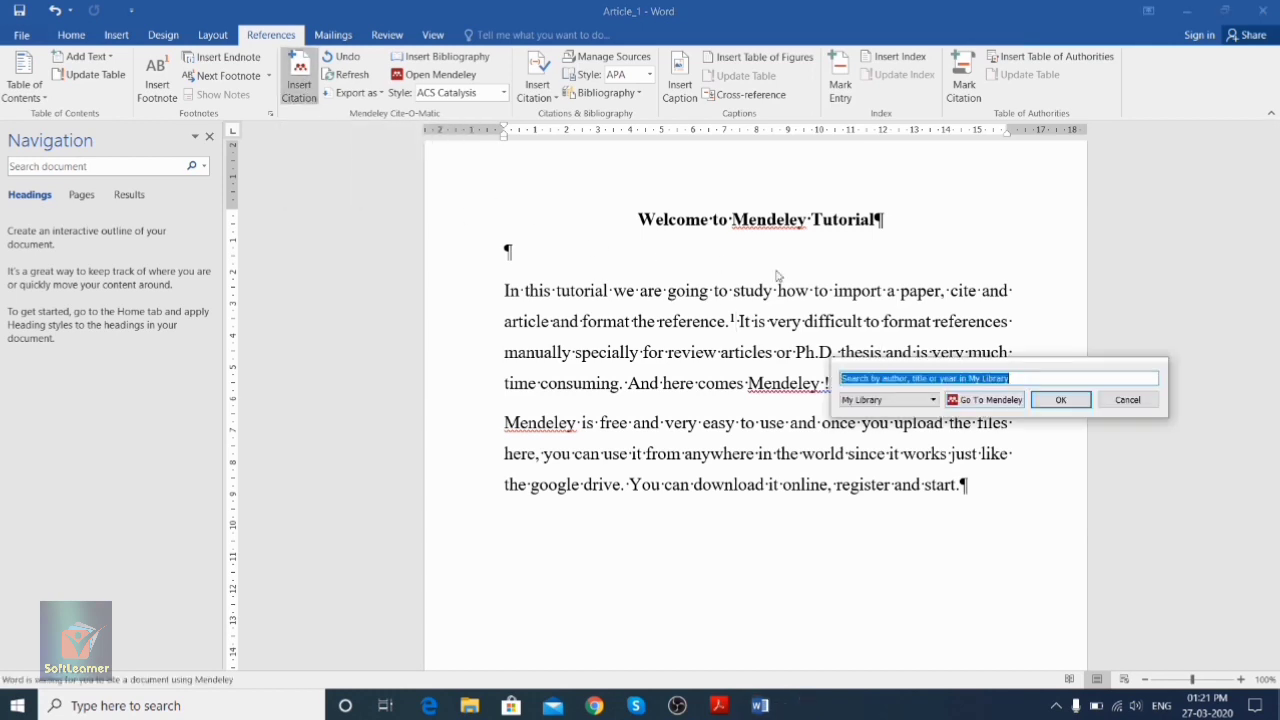
{"action": "left_click", "coordinate": [990, 400]}
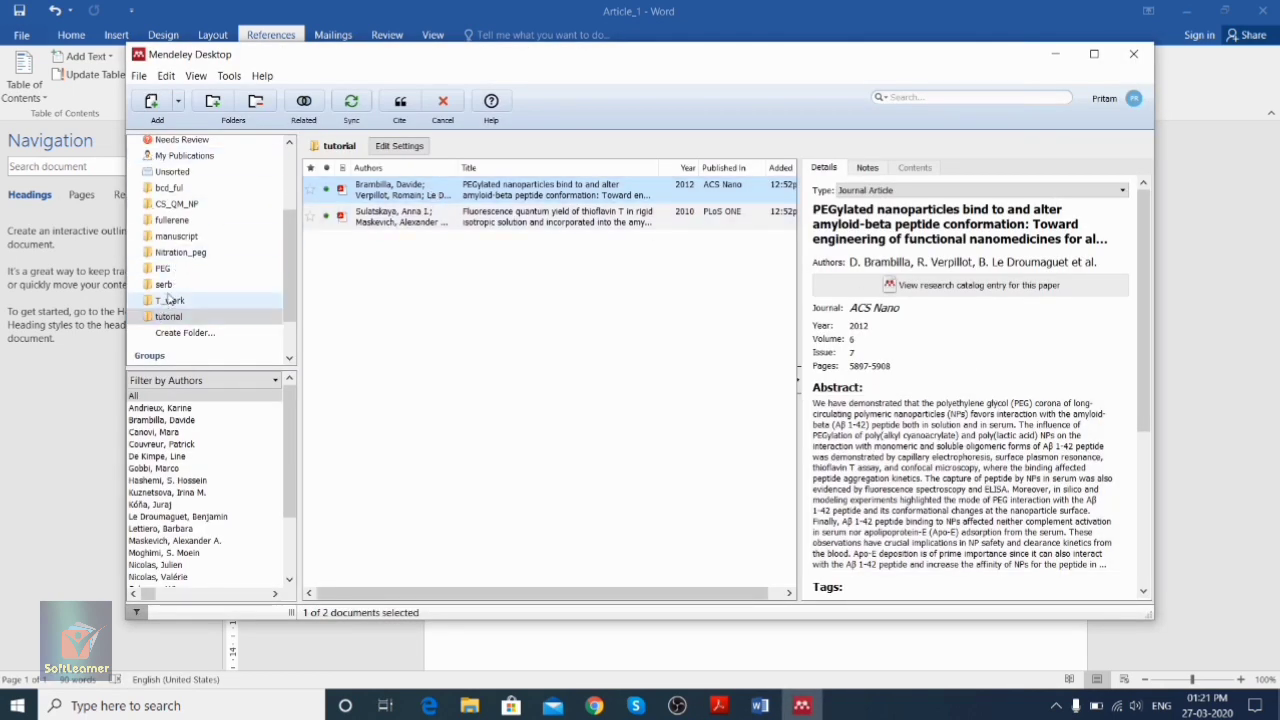
{"action": "left_click", "coordinate": [180, 253]}
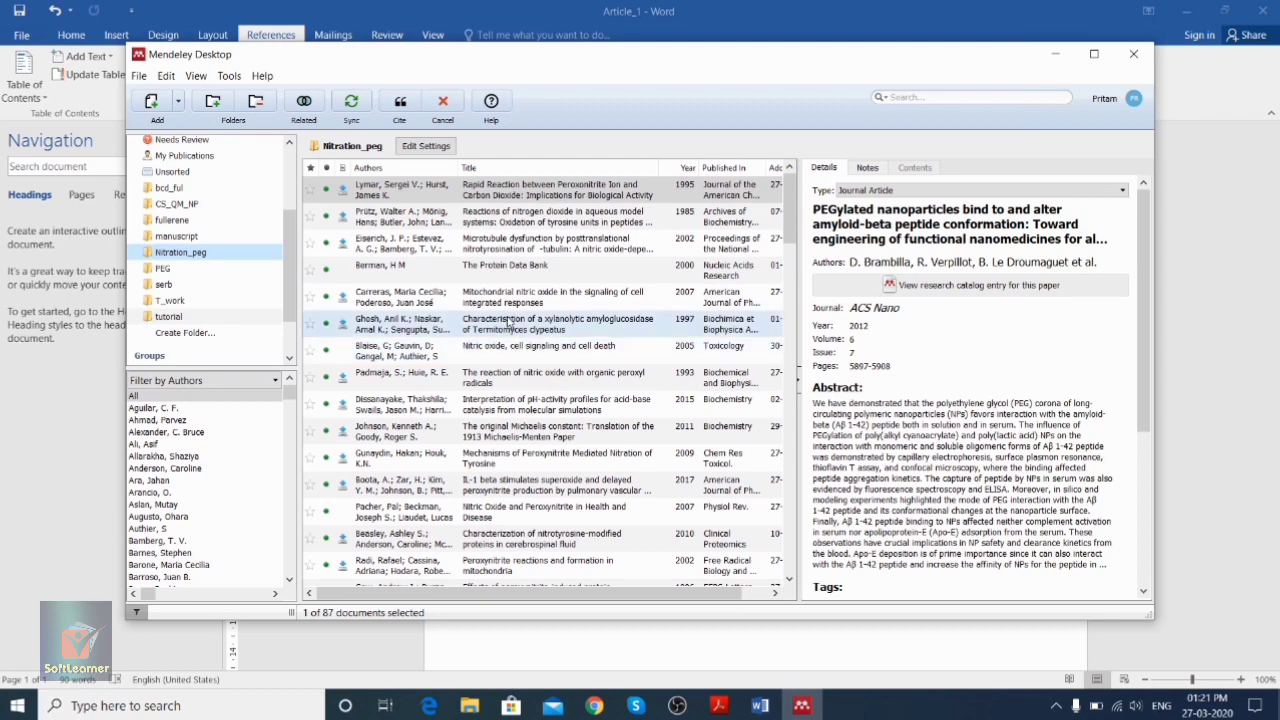
{"action": "left_click", "coordinate": [505, 325]}
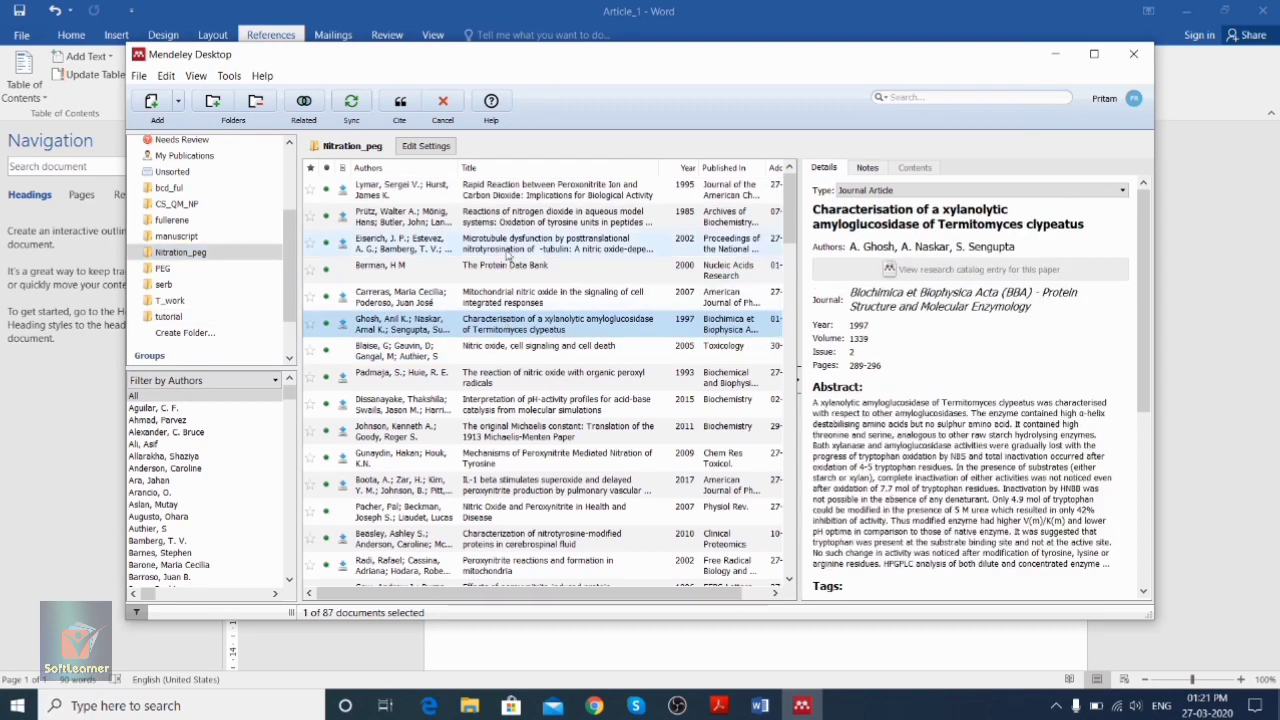
{"action": "left_click", "coordinate": [530, 197]}
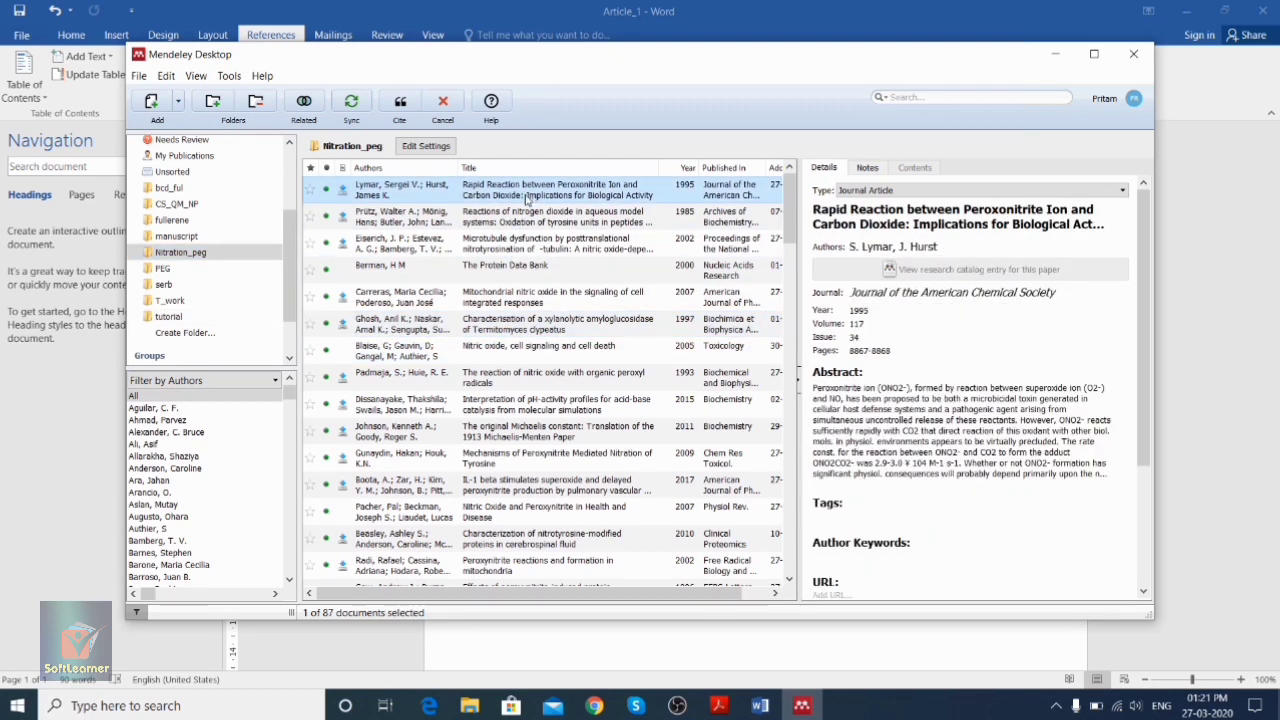
{"action": "left_click", "coordinate": [503, 490]}
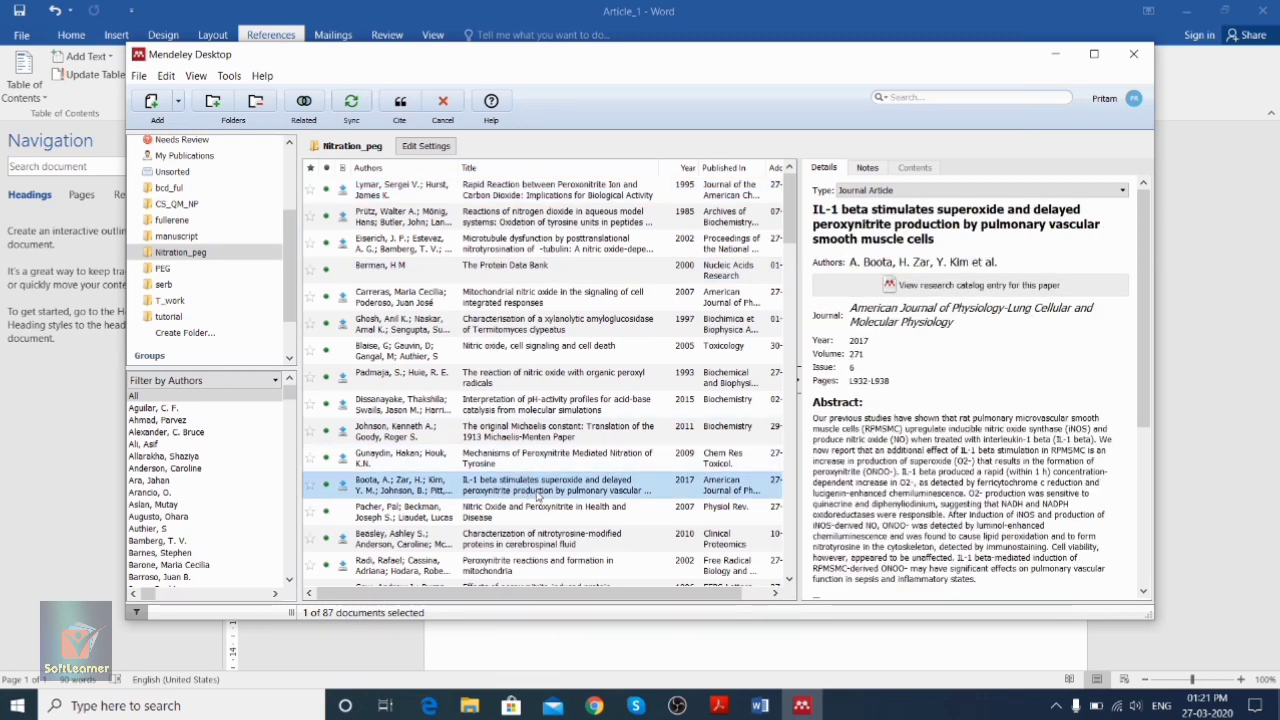
{"action": "left_click", "coordinate": [405, 102]}
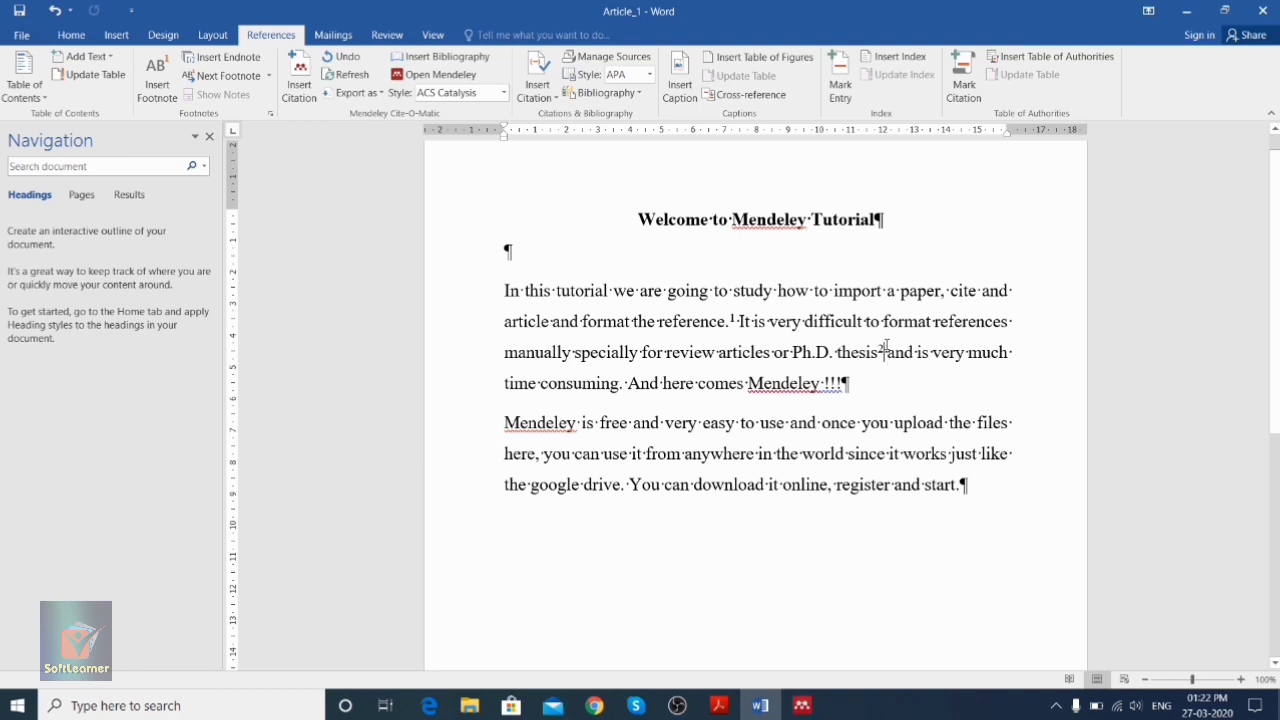
{"action": "left_click", "coordinate": [885, 346]}
- Add a "References:" line below the last paragraph, separated by one empty line and followed by a new empty paragraph
{"action": "left_click", "coordinate": [897, 421]}
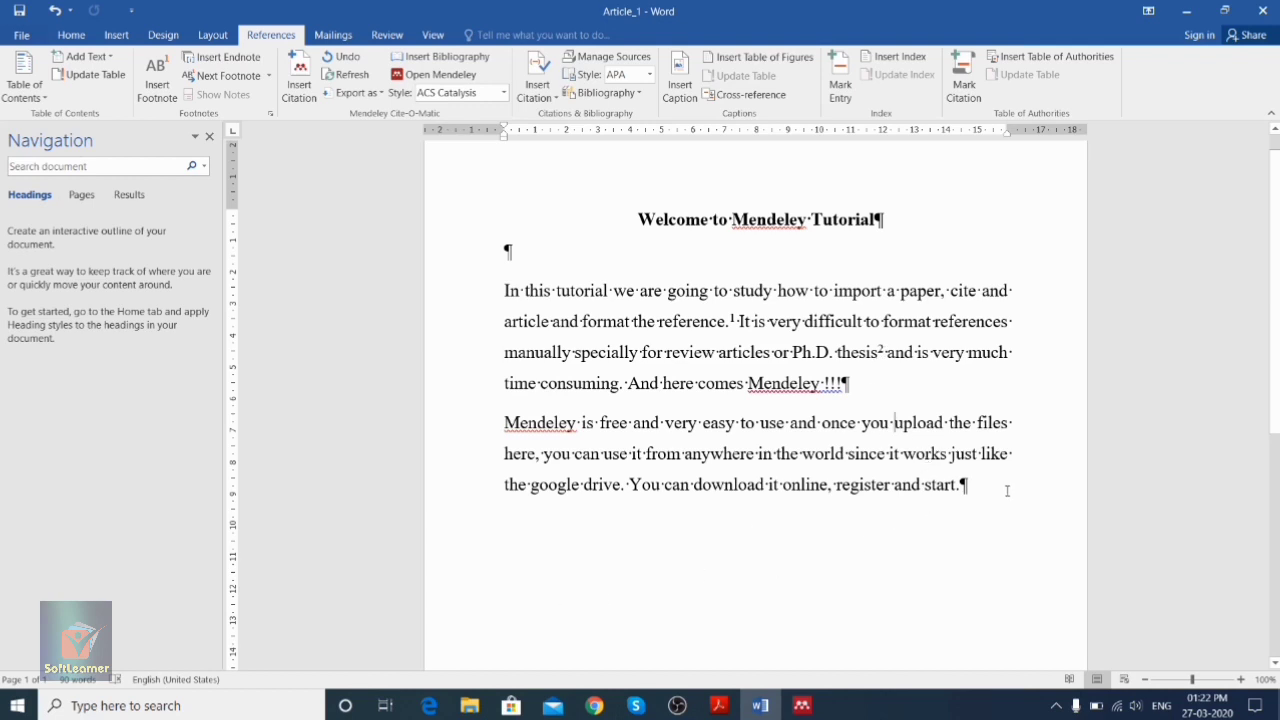
{"action": "left_click", "coordinate": [982, 478]}
{"action": "key", "text": "Return"}
{"action": "key", "text": "Return"}
{"action": "type", "text": "R"}
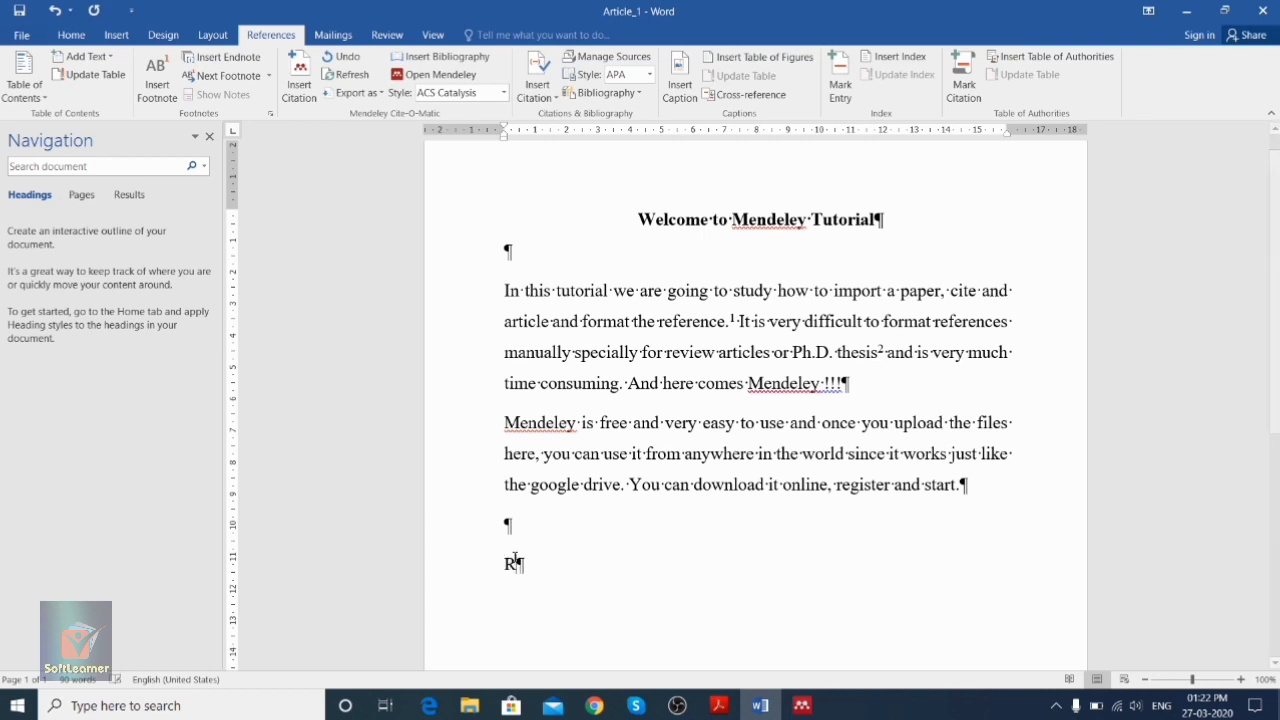
{"action": "type", "text": "eferences:"}
{"action": "key", "text": "Return"}
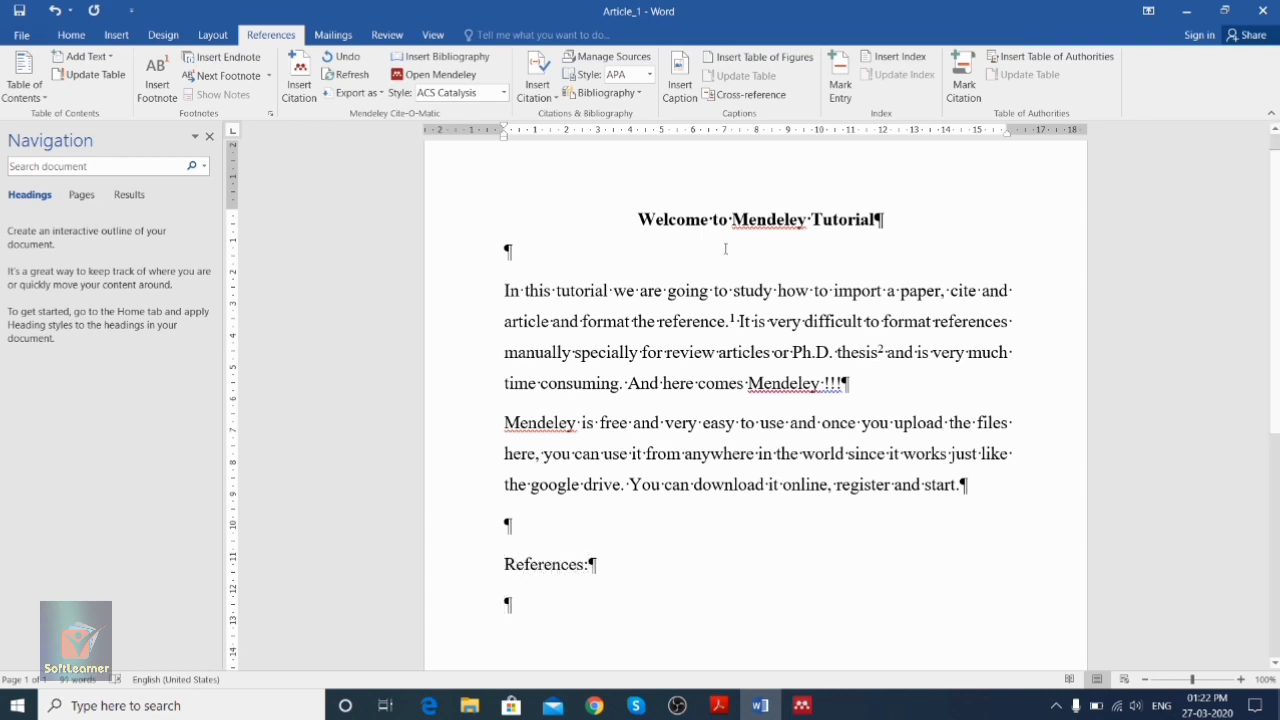
{"action": "scroll", "coordinate": [760, 450], "scroll_direction": "down", "scroll_amount": 2}
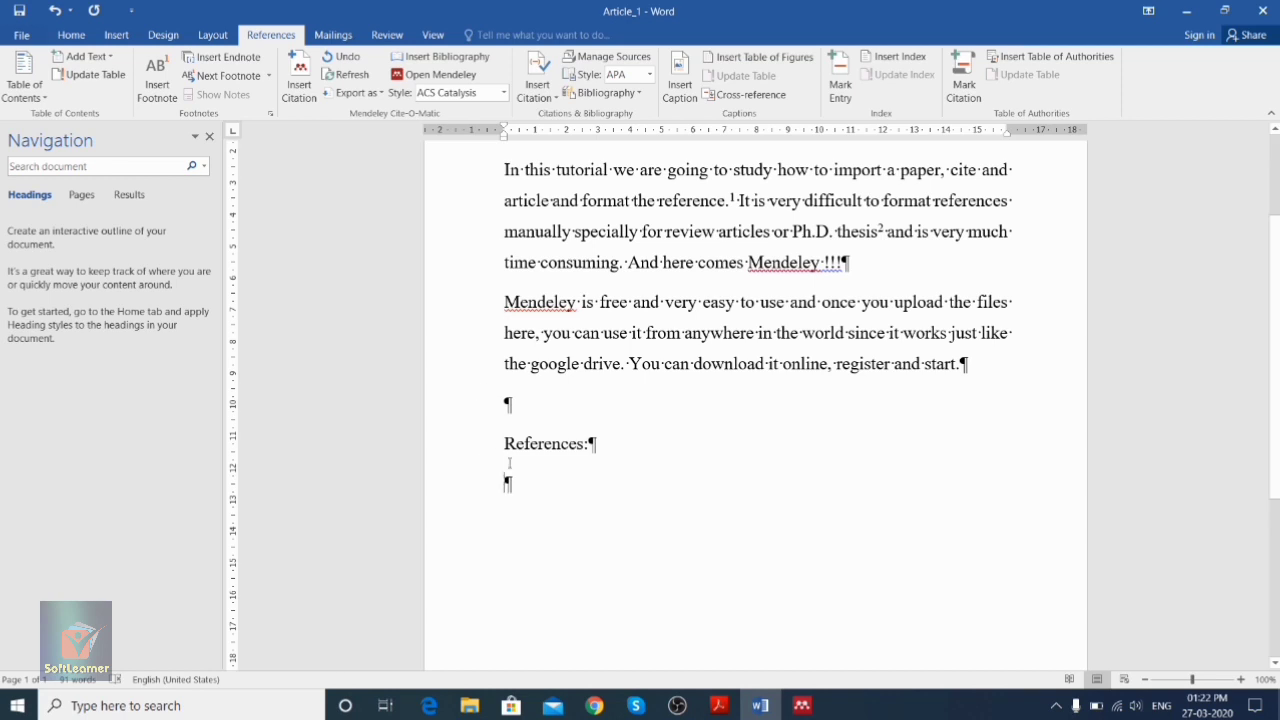
- Insert the Mendeley bibliography in the empty paragraph below the "References:" line
{"action": "left_click", "coordinate": [479, 60]}
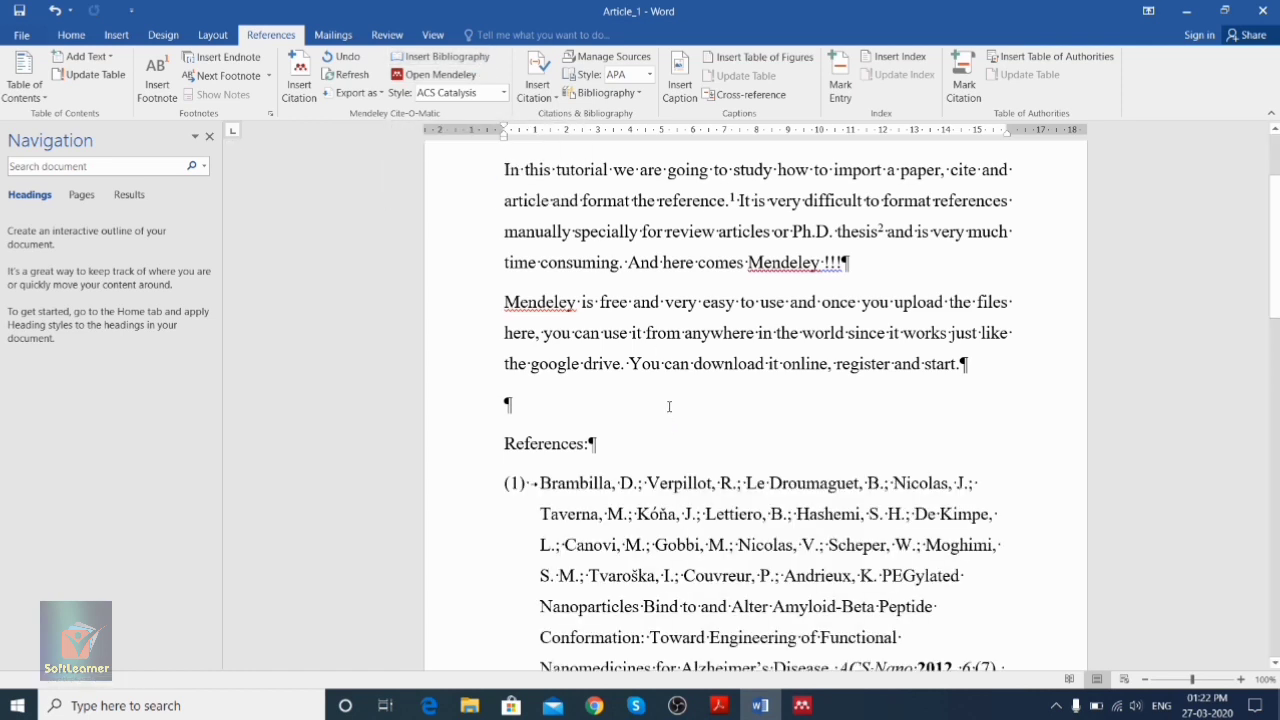
{"action": "scroll", "coordinate": [675, 478], "scroll_direction": "down", "scroll_amount": 2}
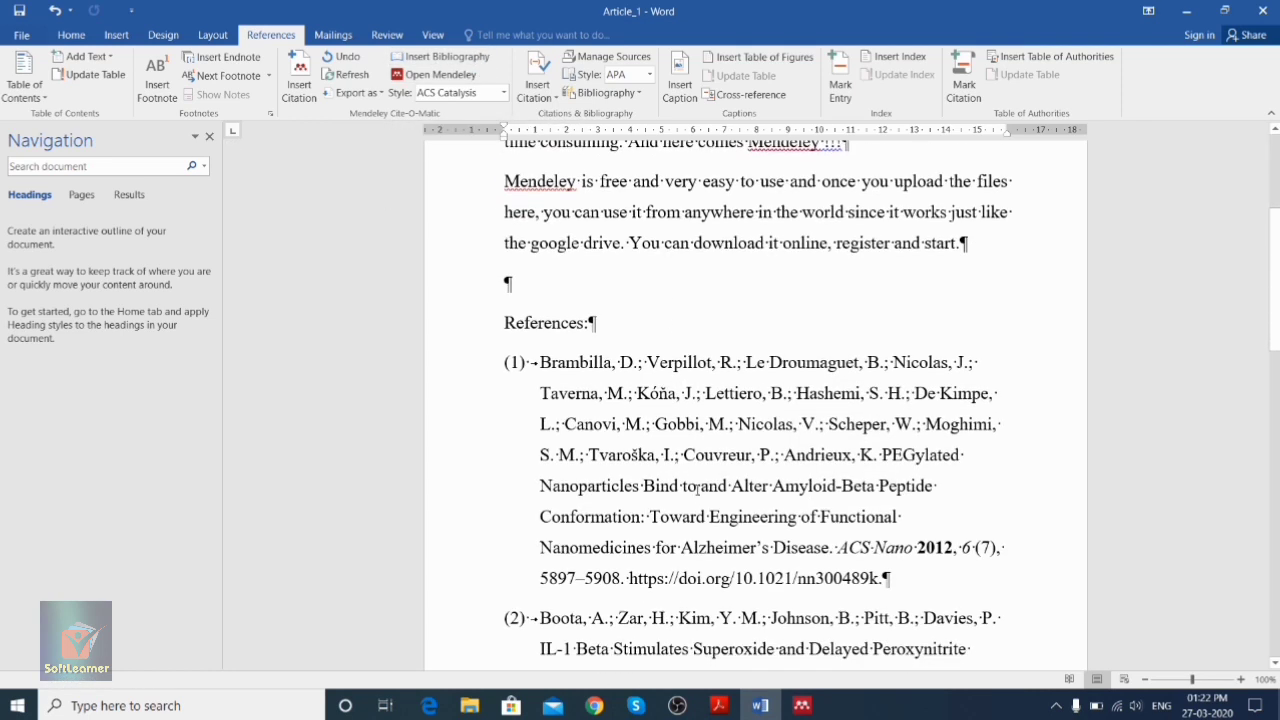
{"action": "scroll", "coordinate": [697, 488], "scroll_direction": "down", "scroll_amount": 8}
{"action": "scroll", "coordinate": [677, 481], "scroll_direction": "up", "scroll_amount": 8}
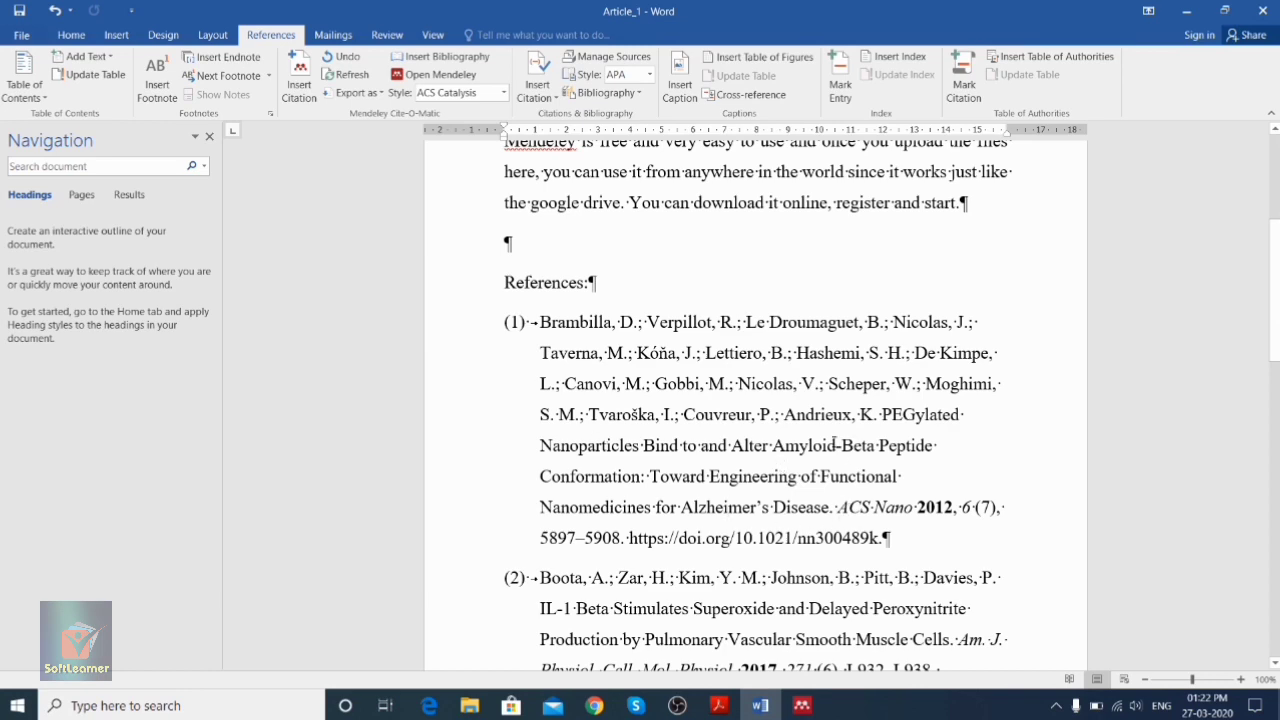
- Examine how the ACS Catalysis style formats the journal name, year, volume and DOI link in the first bibliography entry
{"action": "left_click_drag", "start_coordinate": [838, 508], "coordinate": [914, 515]}
{"action": "left_click", "coordinate": [912, 518]}
{"action": "double_click", "coordinate": [935, 507]}
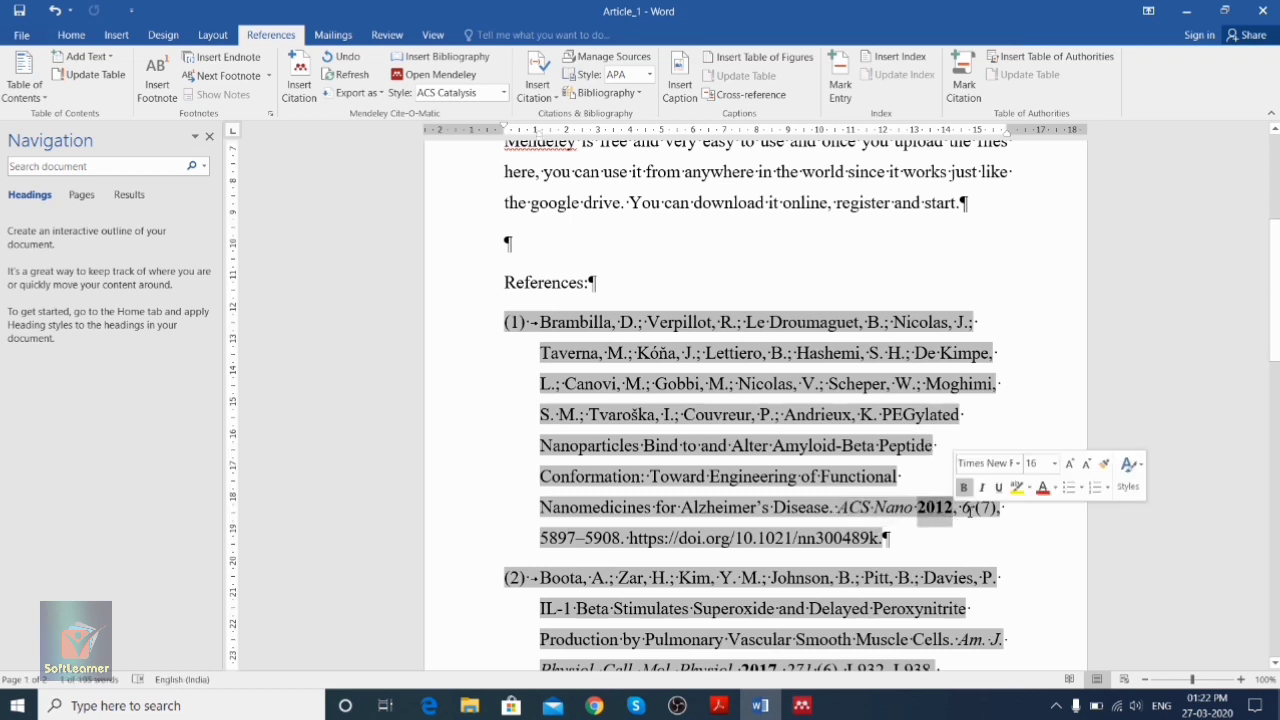
{"action": "left_click", "coordinate": [965, 507]}
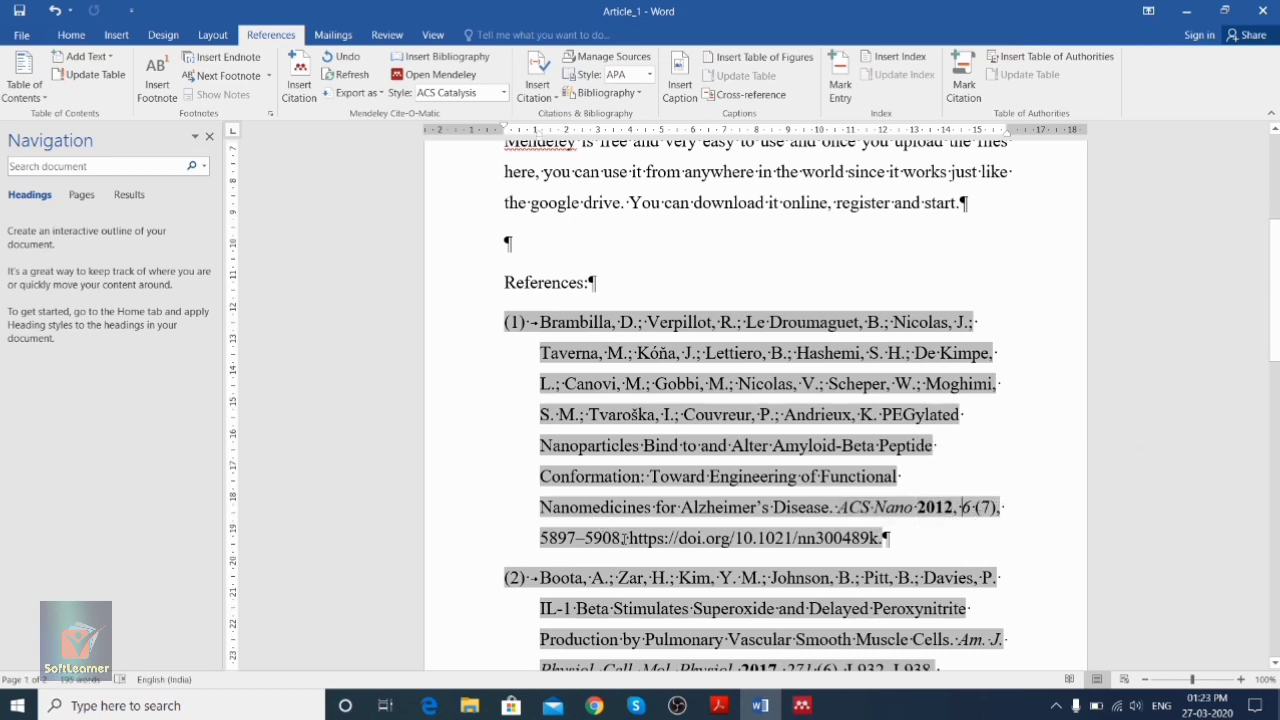
{"action": "left_click_drag", "start_coordinate": [628, 539], "coordinate": [888, 540]}
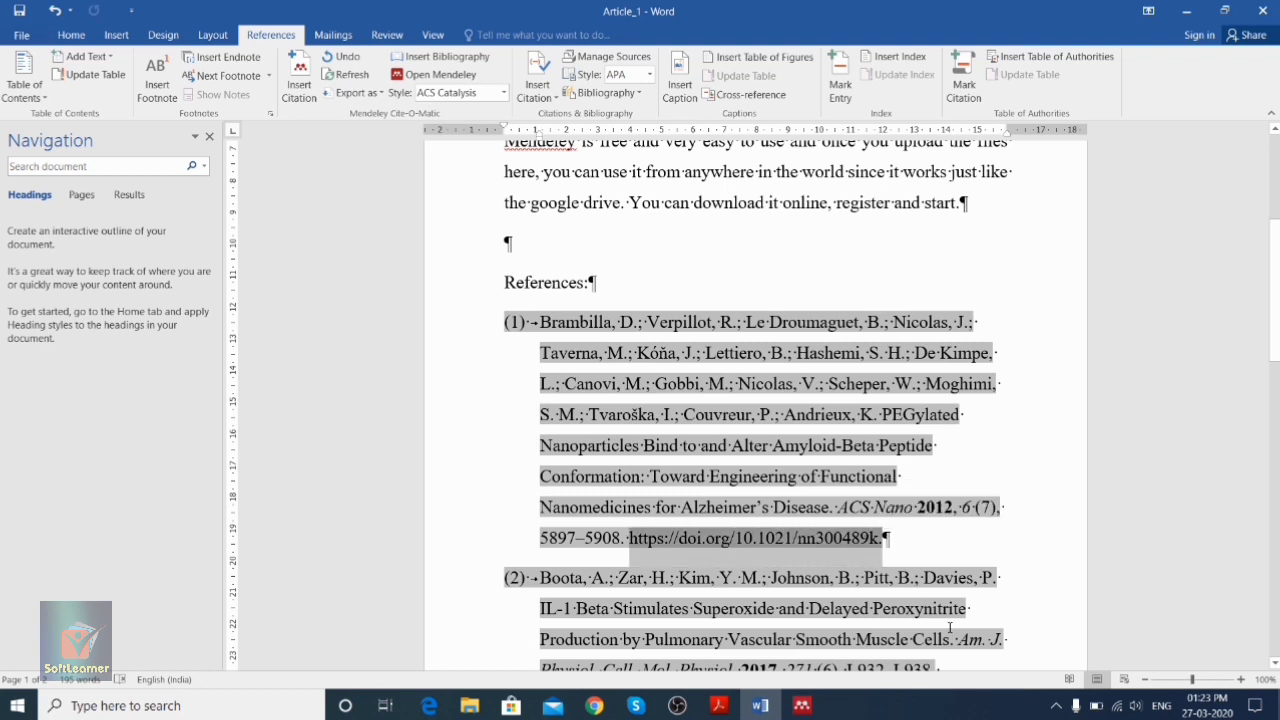
{"action": "left_click", "coordinate": [883, 512]}
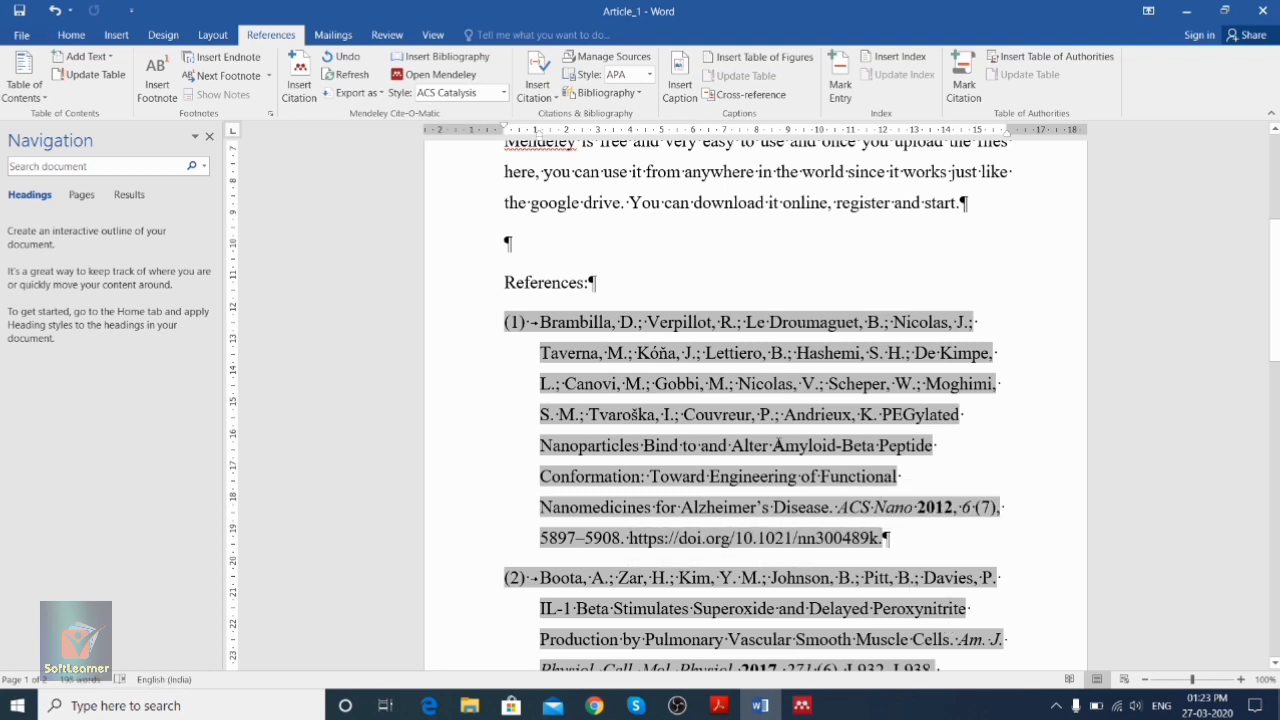
{"action": "scroll", "coordinate": [876, 505], "scroll_direction": "down", "scroll_amount": 2}
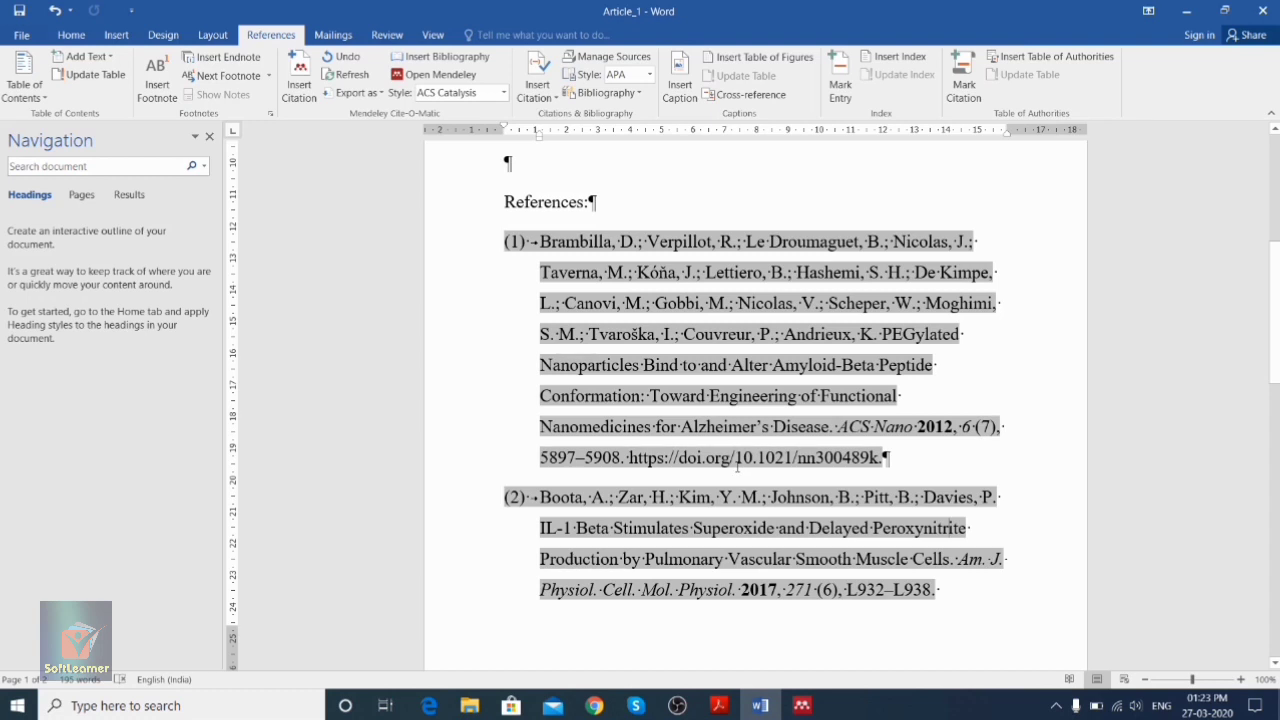
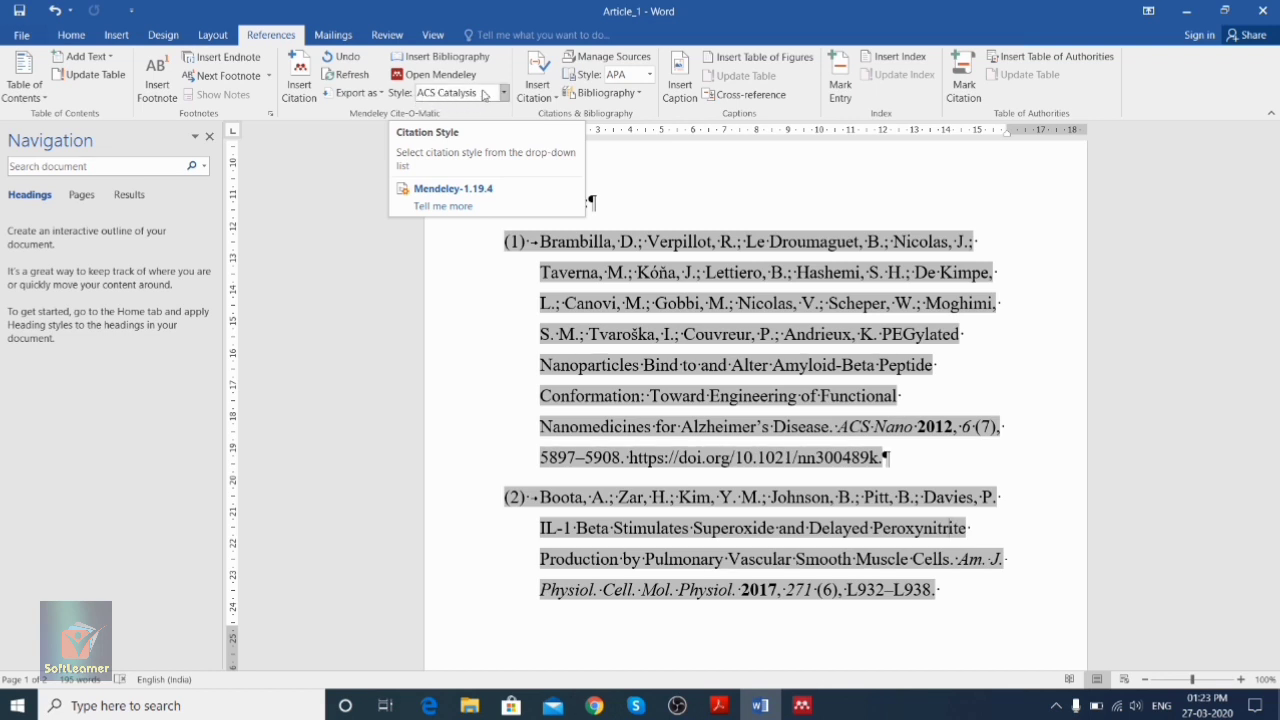
- Switch the Mendeley citation style to Nature and review the reformatted citations and bibliography
{"action": "left_click", "coordinate": [484, 94]}
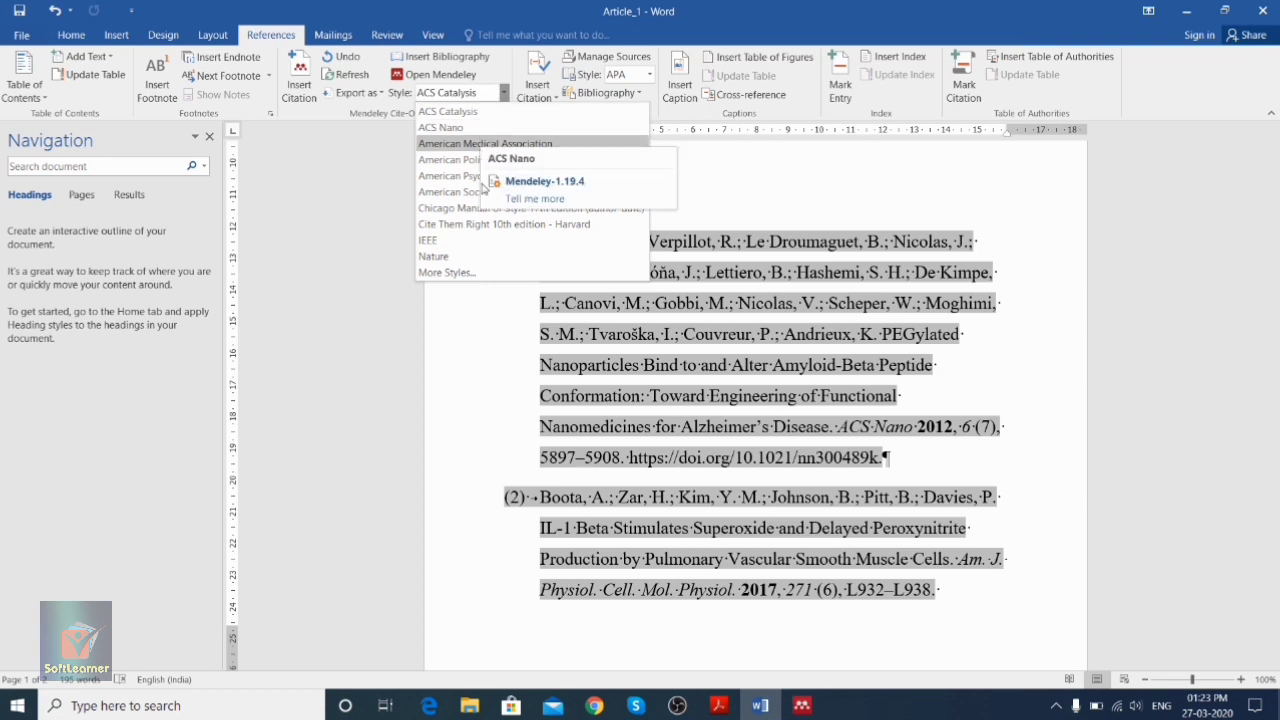
{"action": "left_click", "coordinate": [485, 256]}
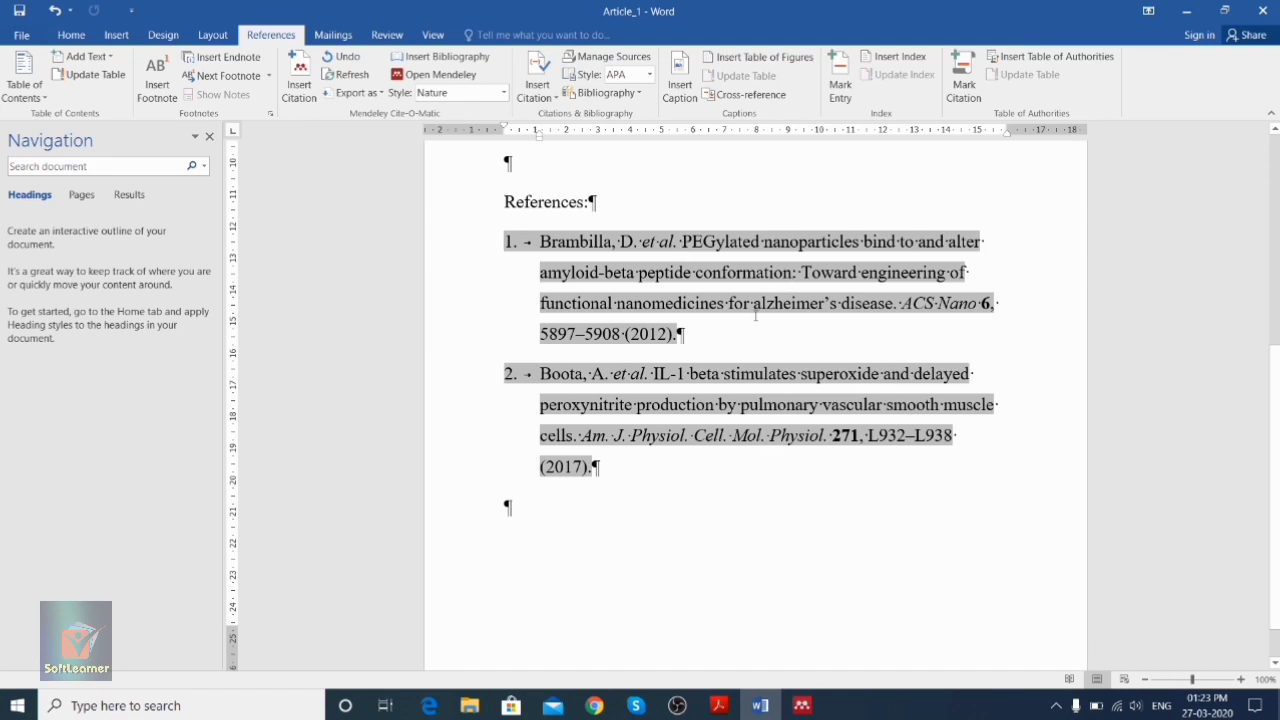
{"action": "scroll", "coordinate": [785, 300], "scroll_direction": "up", "scroll_amount": 6}
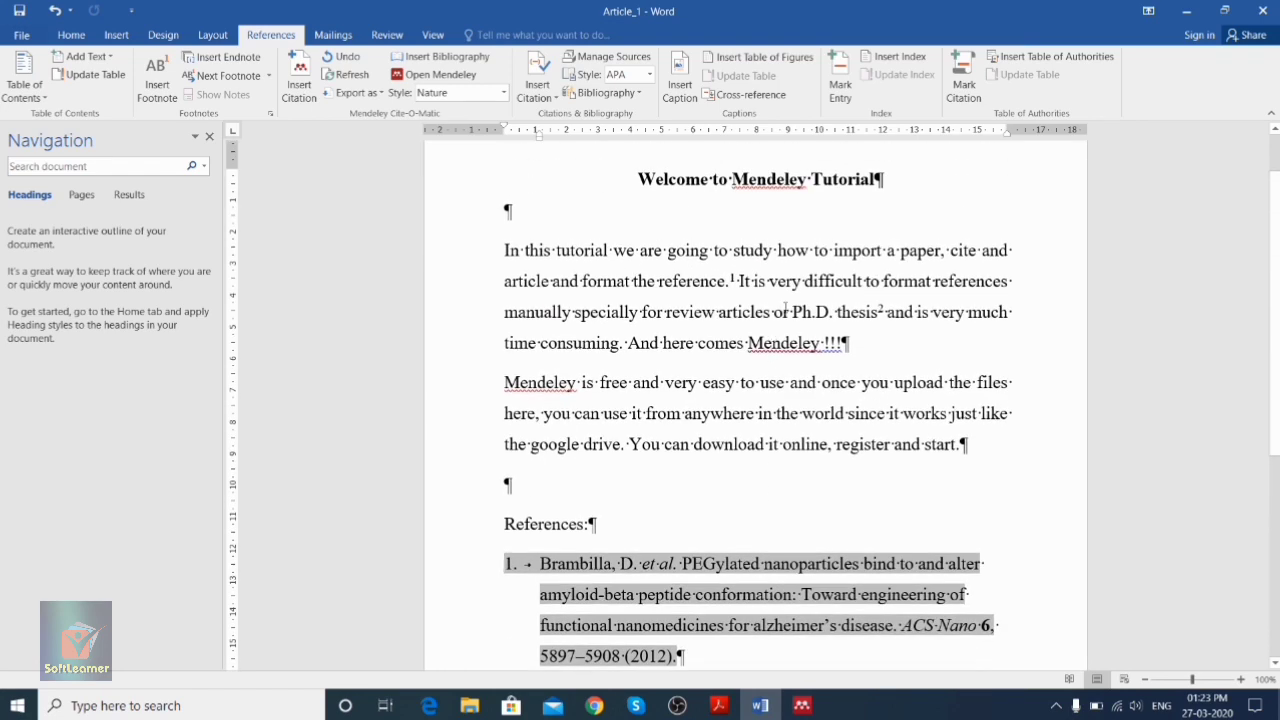
{"action": "scroll", "coordinate": [787, 314], "scroll_direction": "down", "scroll_amount": 3}
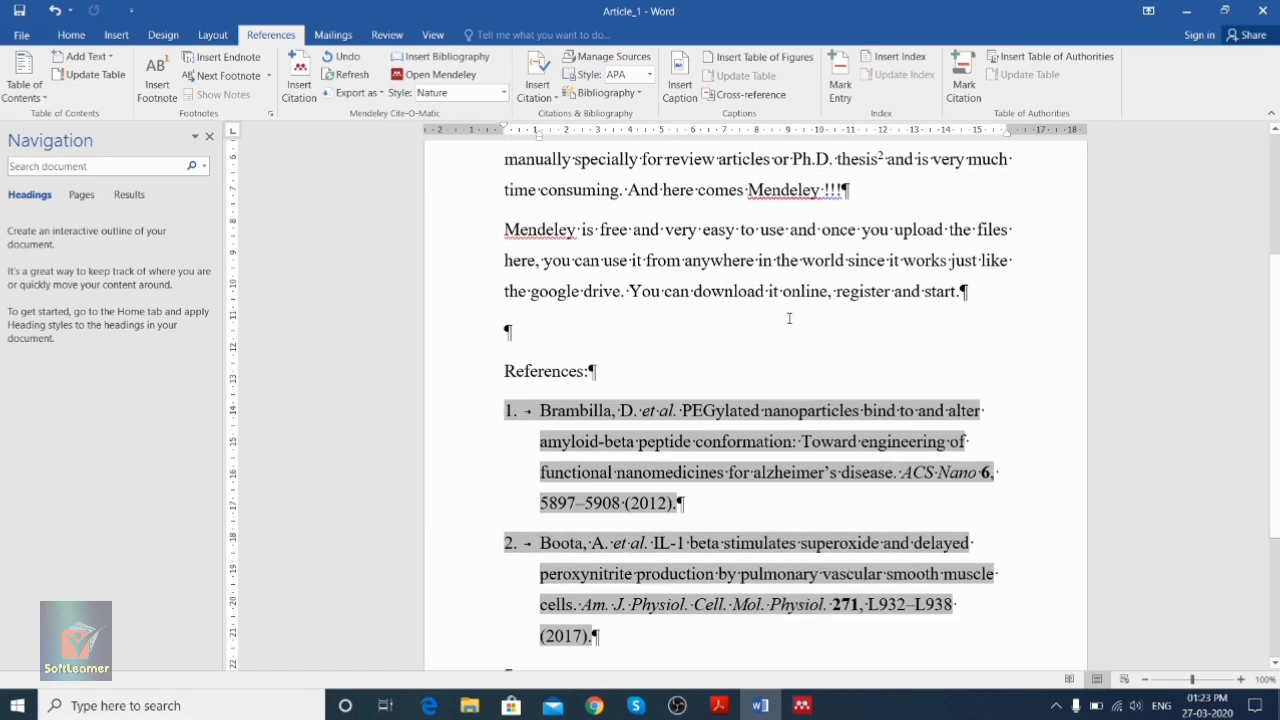
{"action": "scroll", "coordinate": [785, 325], "scroll_direction": "down", "scroll_amount": 1}
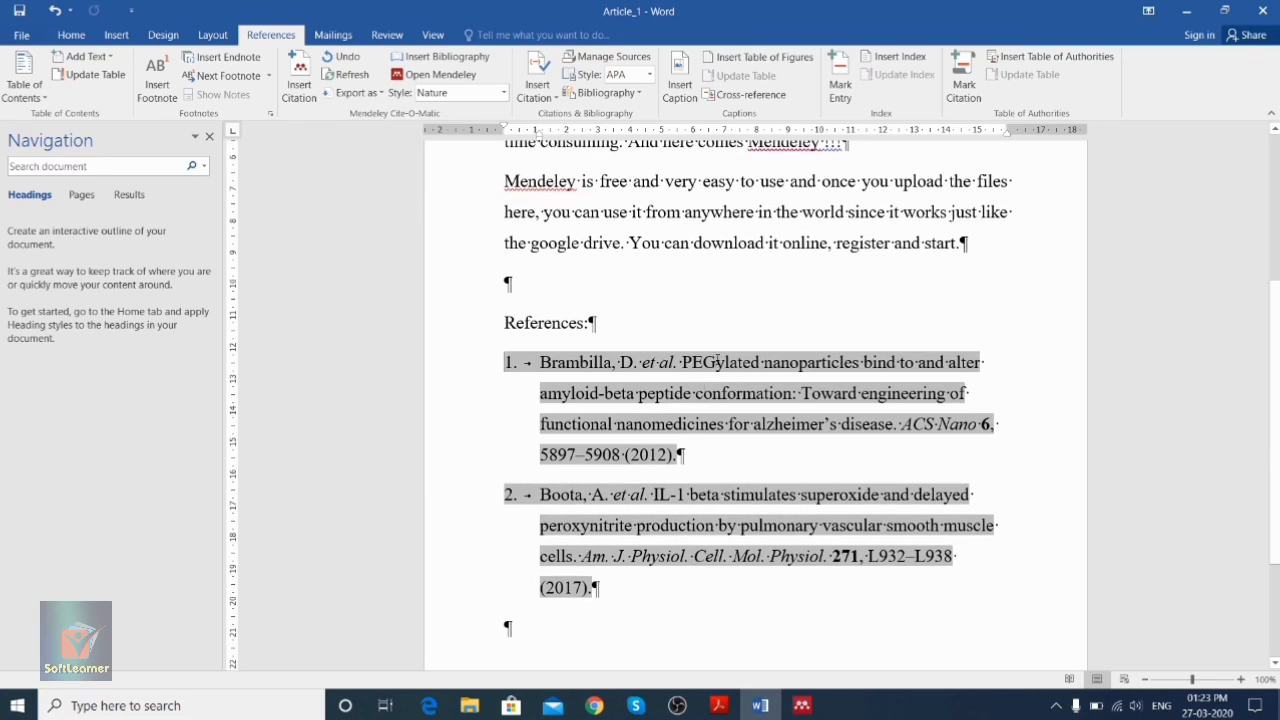
{"action": "scroll", "coordinate": [718, 361], "scroll_direction": "up", "scroll_amount": 2}
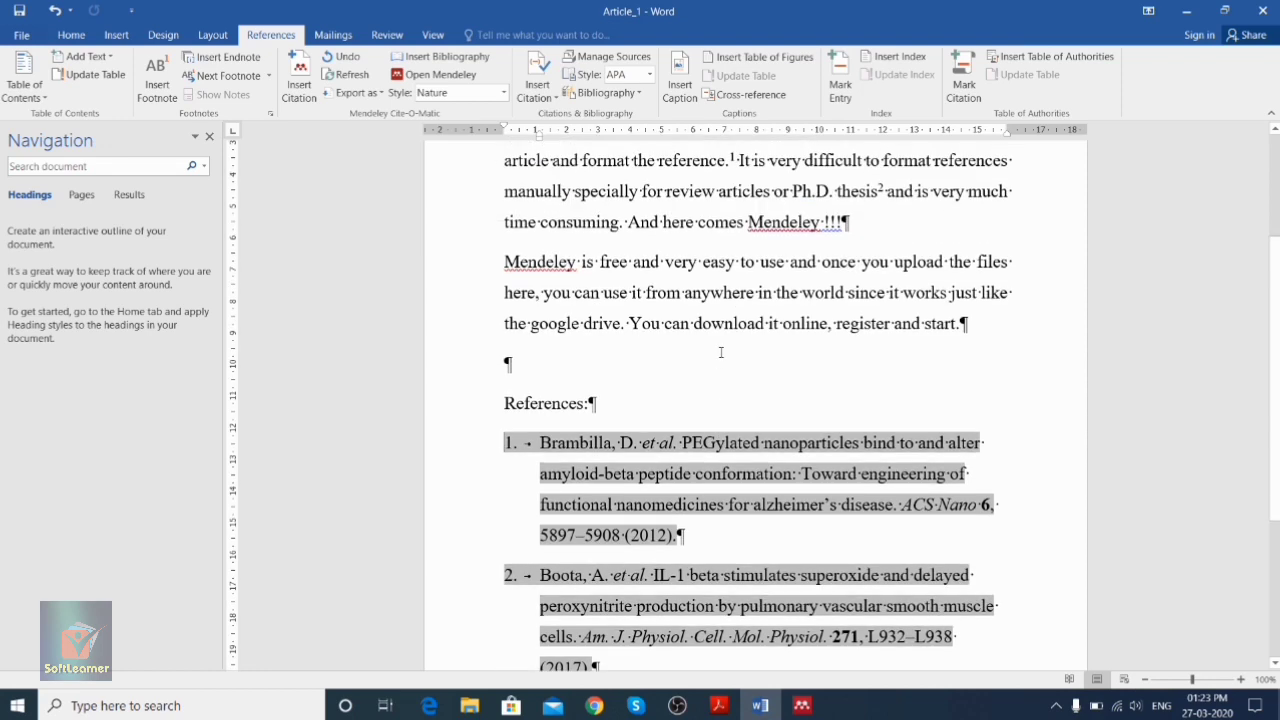
{"action": "scroll", "coordinate": [720, 352], "scroll_direction": "down", "scroll_amount": 1}
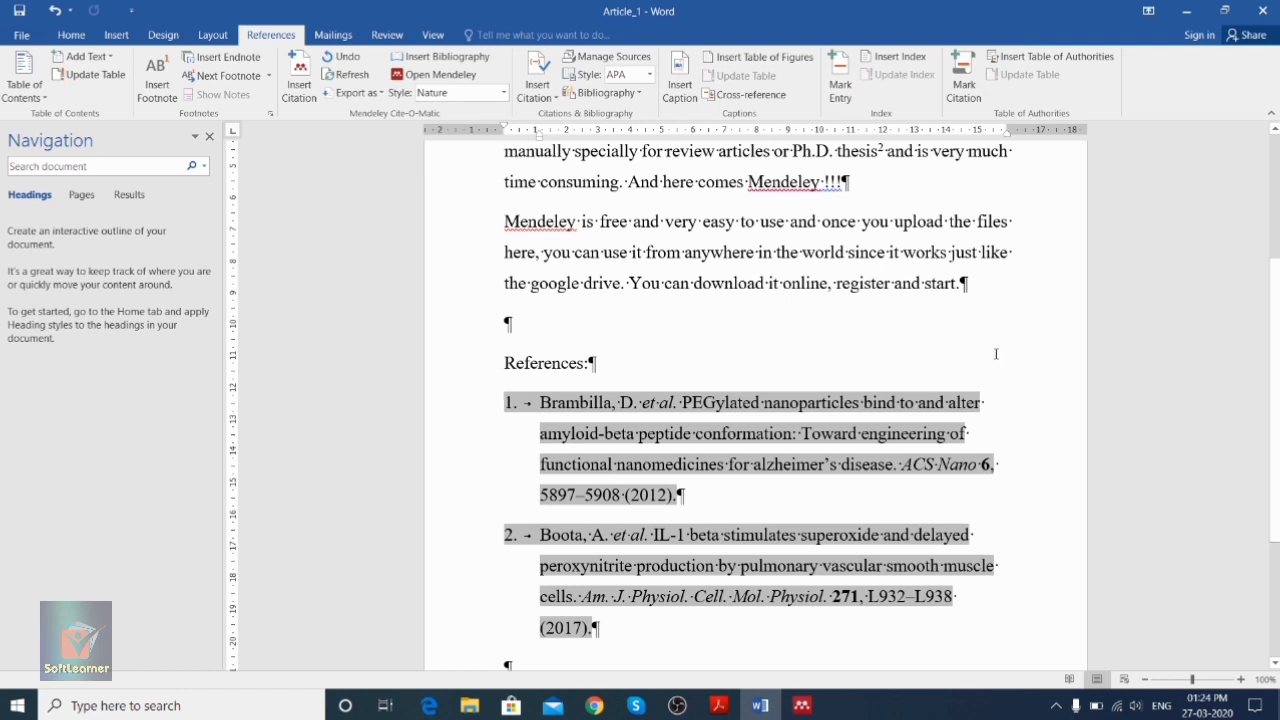
- Open Mendeley's Citation Styles dialog through the option for more styles and browse the installed styles
{"action": "left_click", "coordinate": [504, 94]}
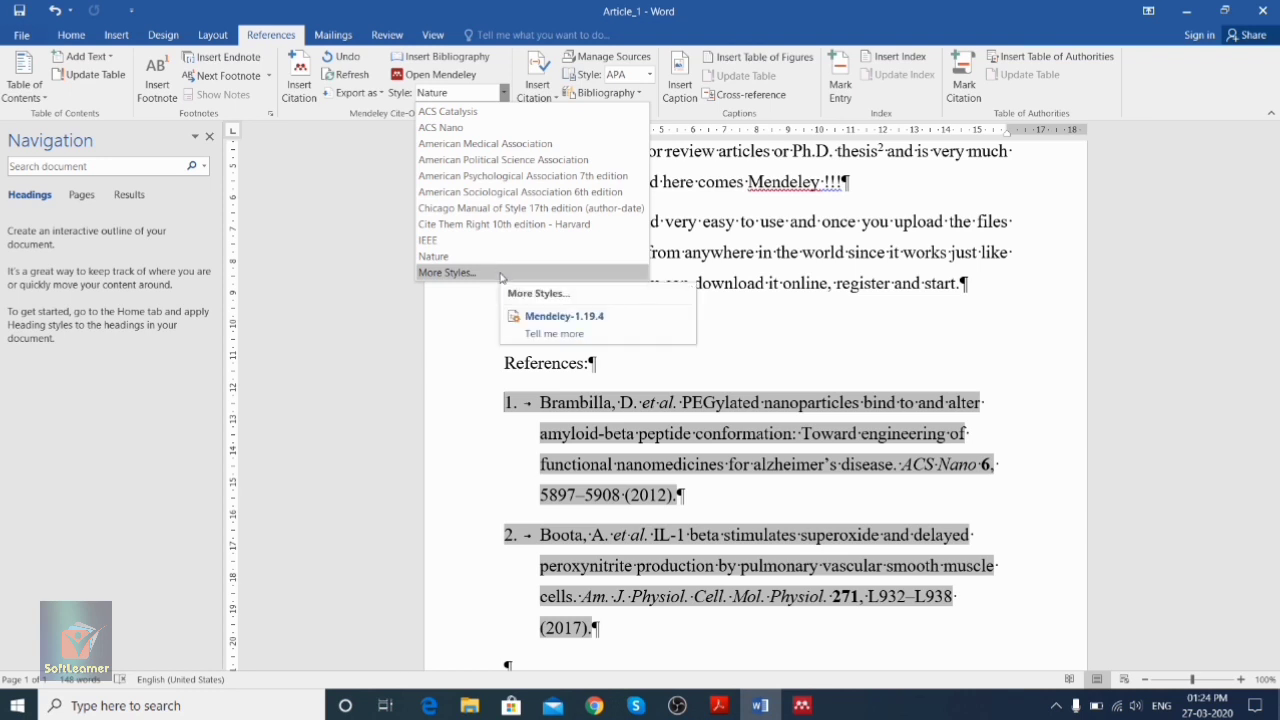
{"action": "left_click", "coordinate": [444, 276]}
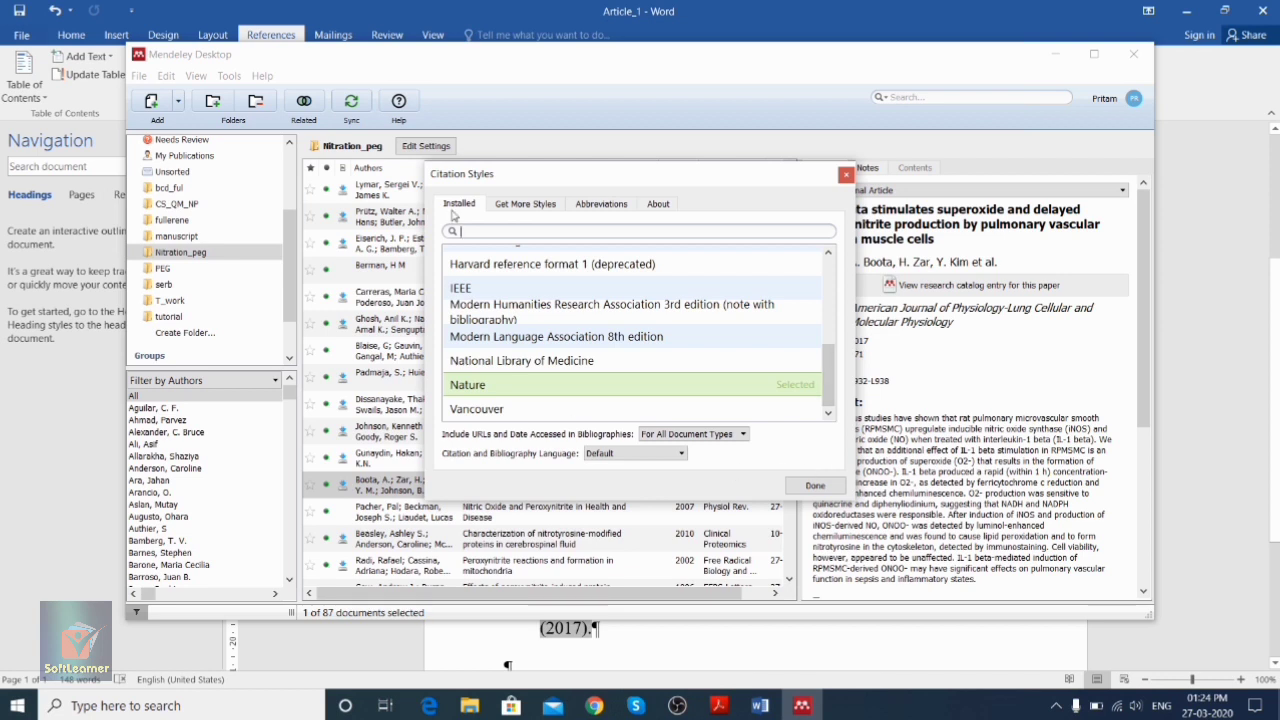
{"action": "left_click", "coordinate": [525, 207]}
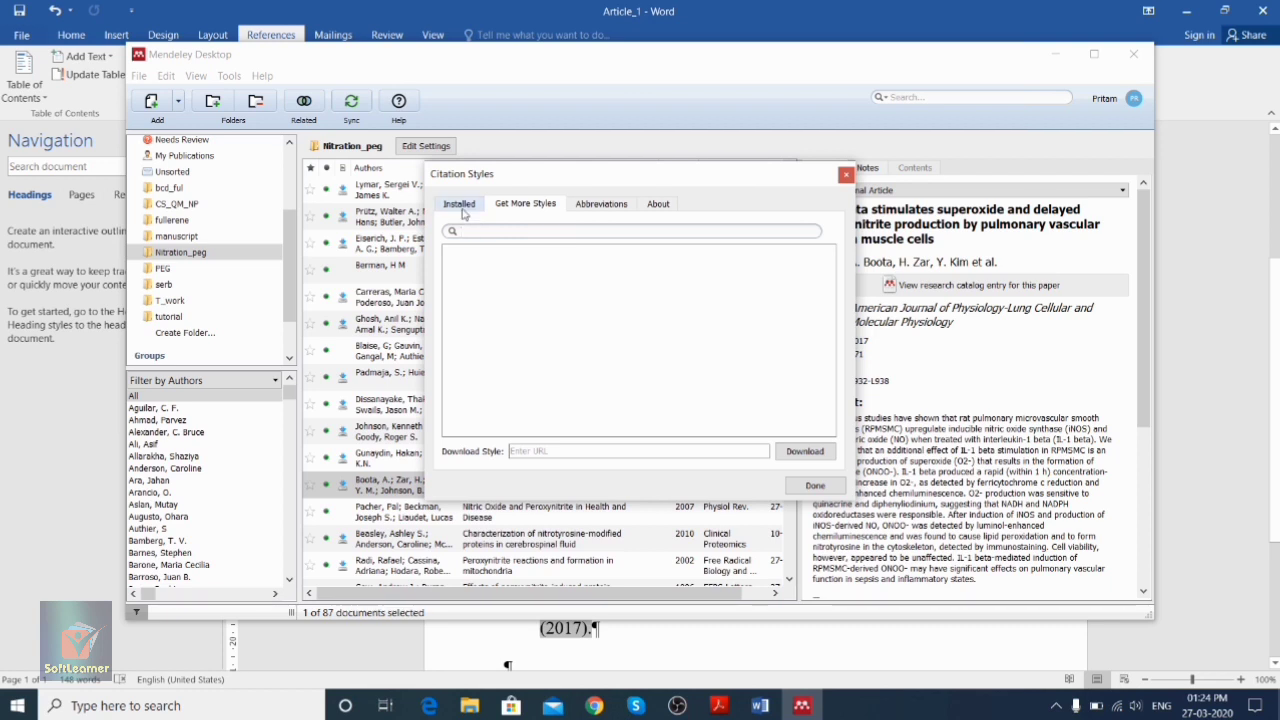
{"action": "left_click", "coordinate": [460, 207]}
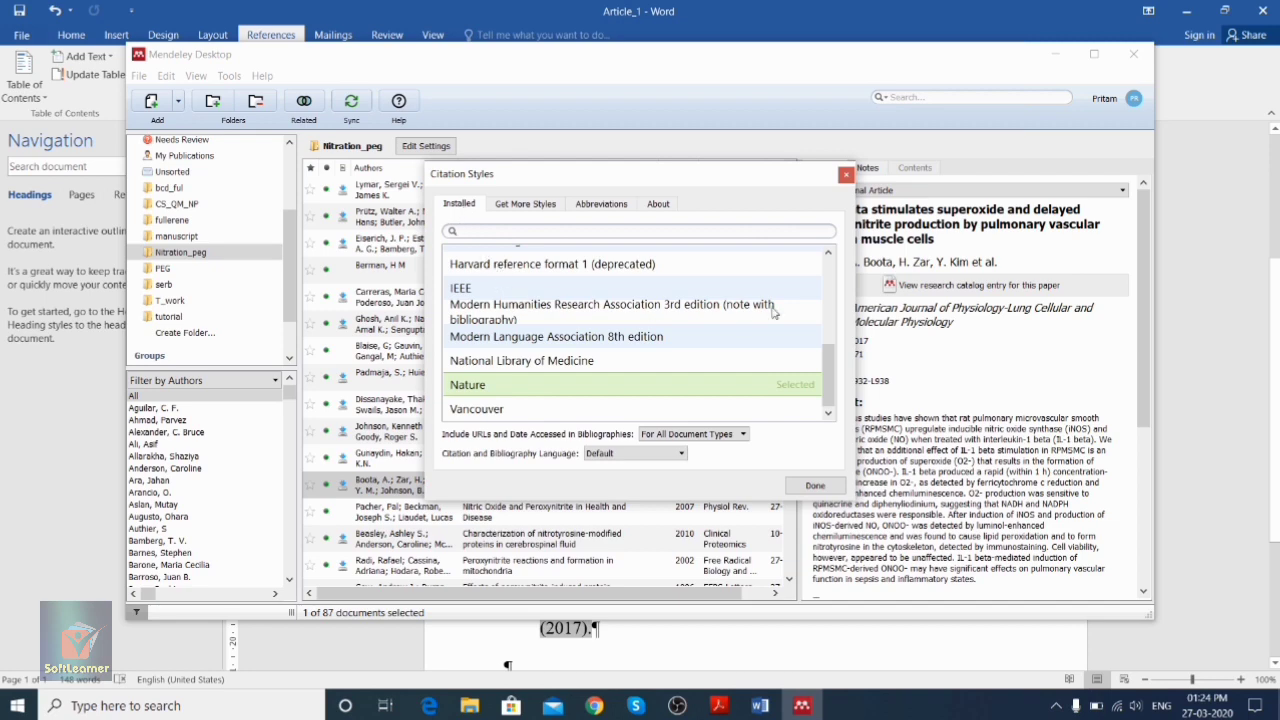
{"action": "left_click_drag", "start_coordinate": [820, 372], "coordinate": [827, 398]}
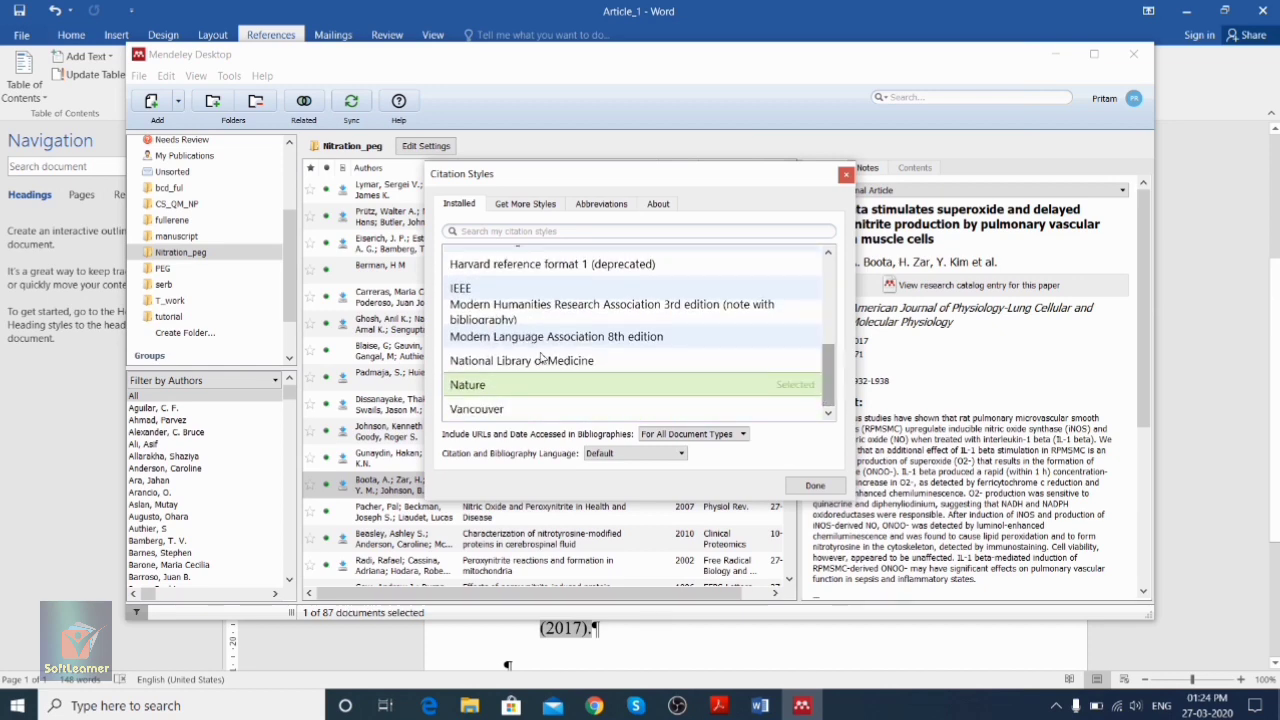
{"action": "scroll", "coordinate": [640, 330], "scroll_direction": "up", "scroll_amount": 10}
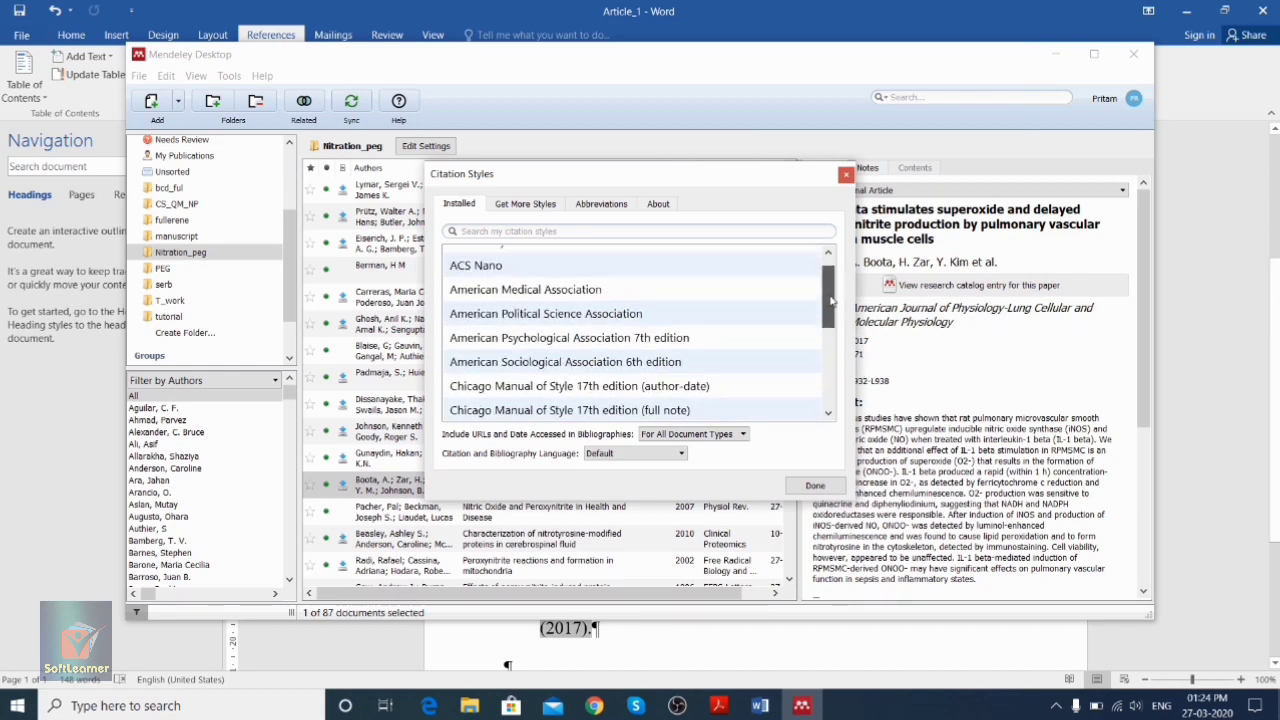
- Search the downloadable citation styles for "Journal of Physical" and install The Journal of Physical Chemistry B
{"action": "left_click", "coordinate": [540, 205]}
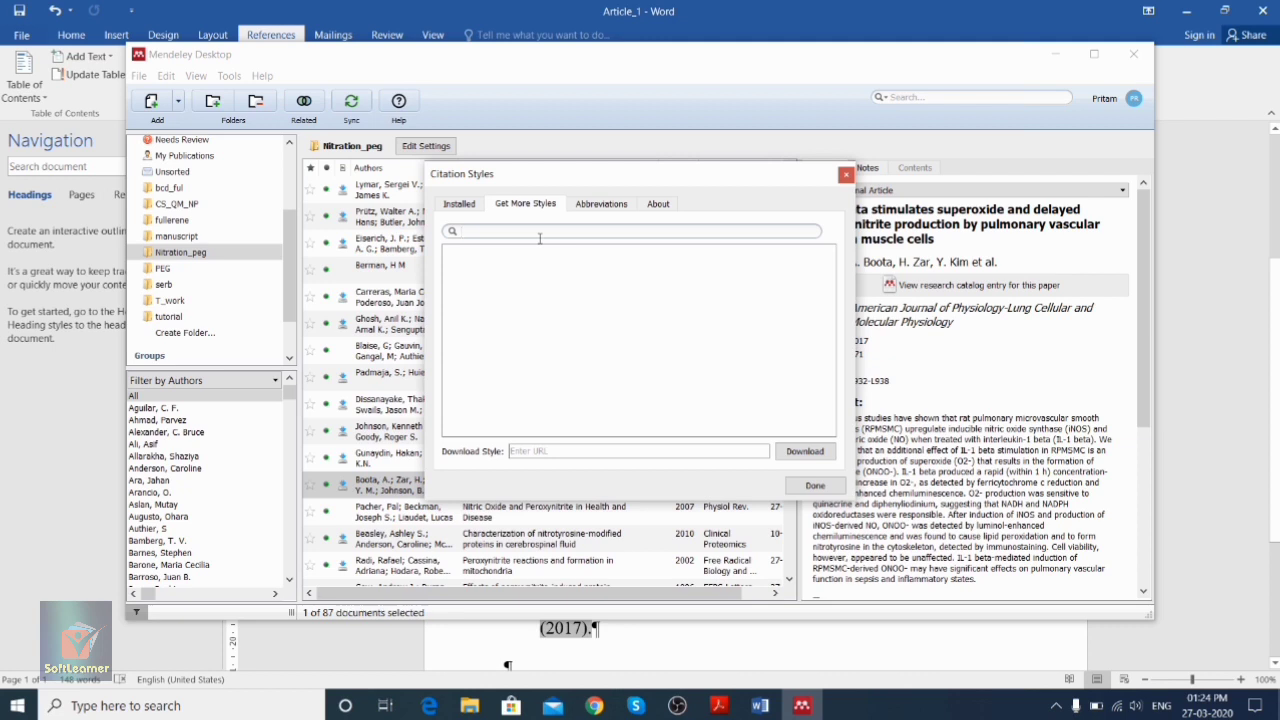
{"action": "type", "text": "Journal of"}
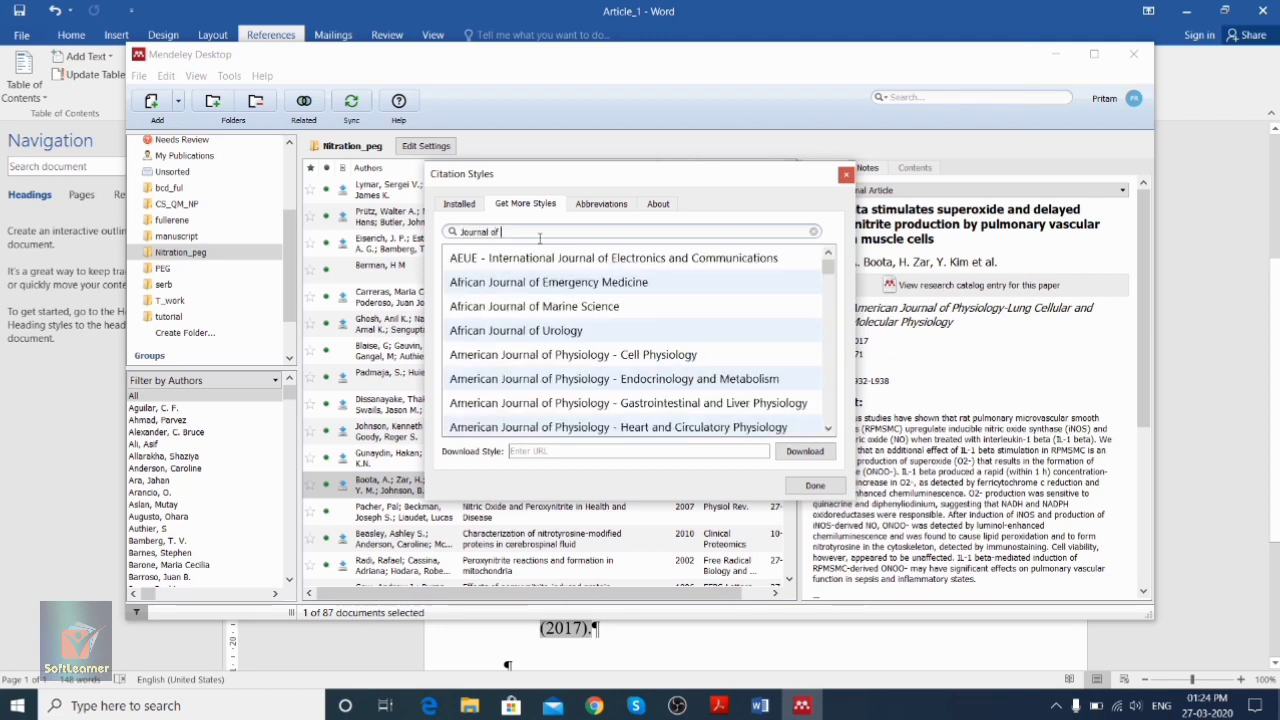
{"action": "type", "text": " Phy"}
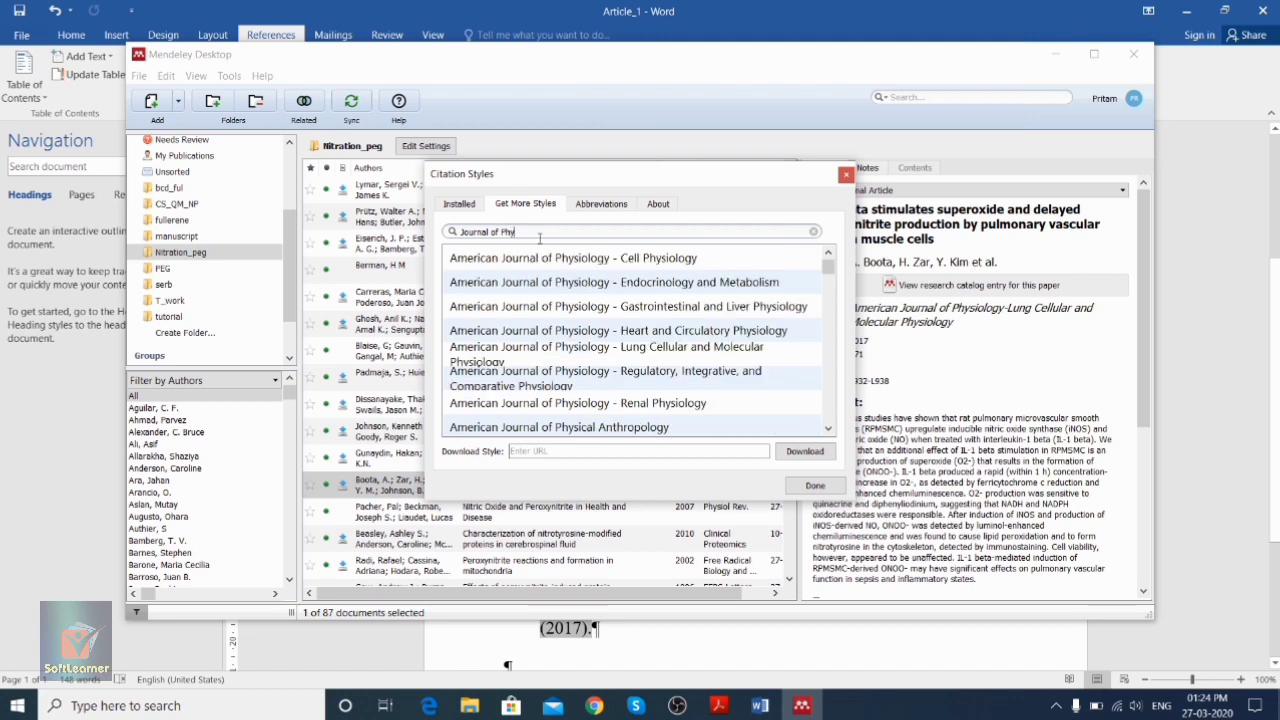
{"action": "type", "text": "sical"}
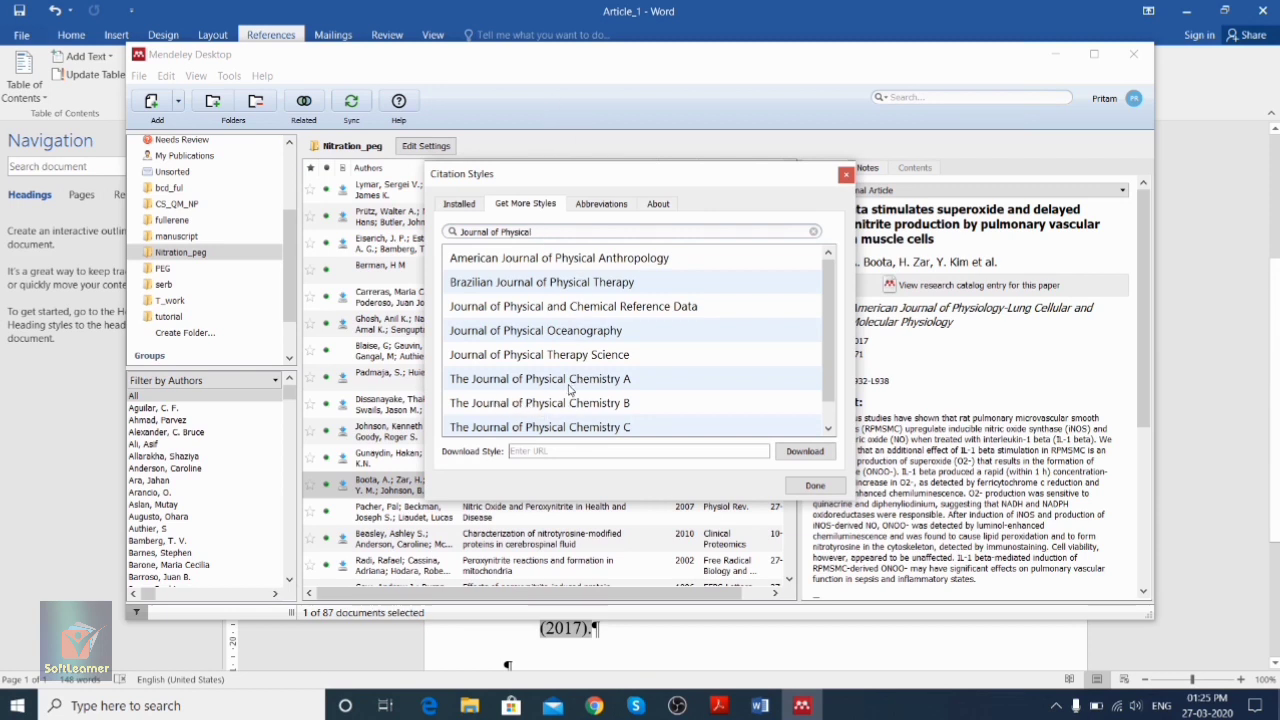
{"action": "left_click", "coordinate": [503, 407]}
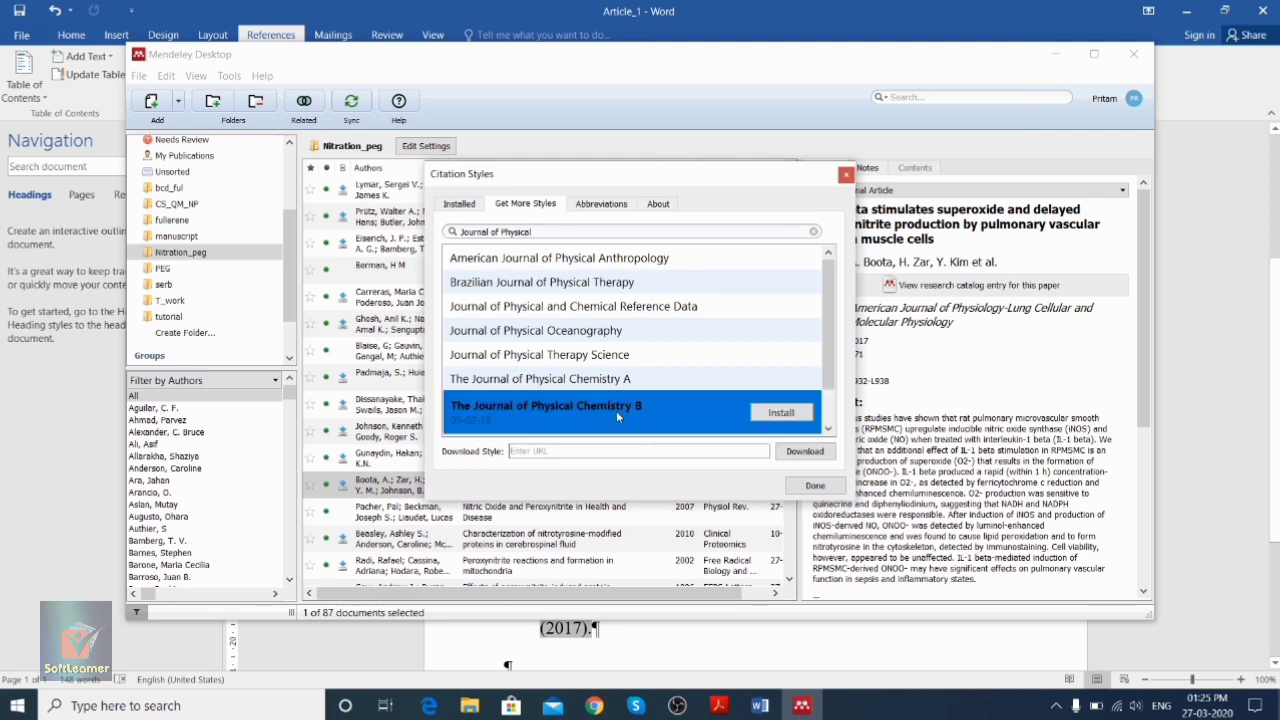
{"action": "left_click", "coordinate": [781, 413]}
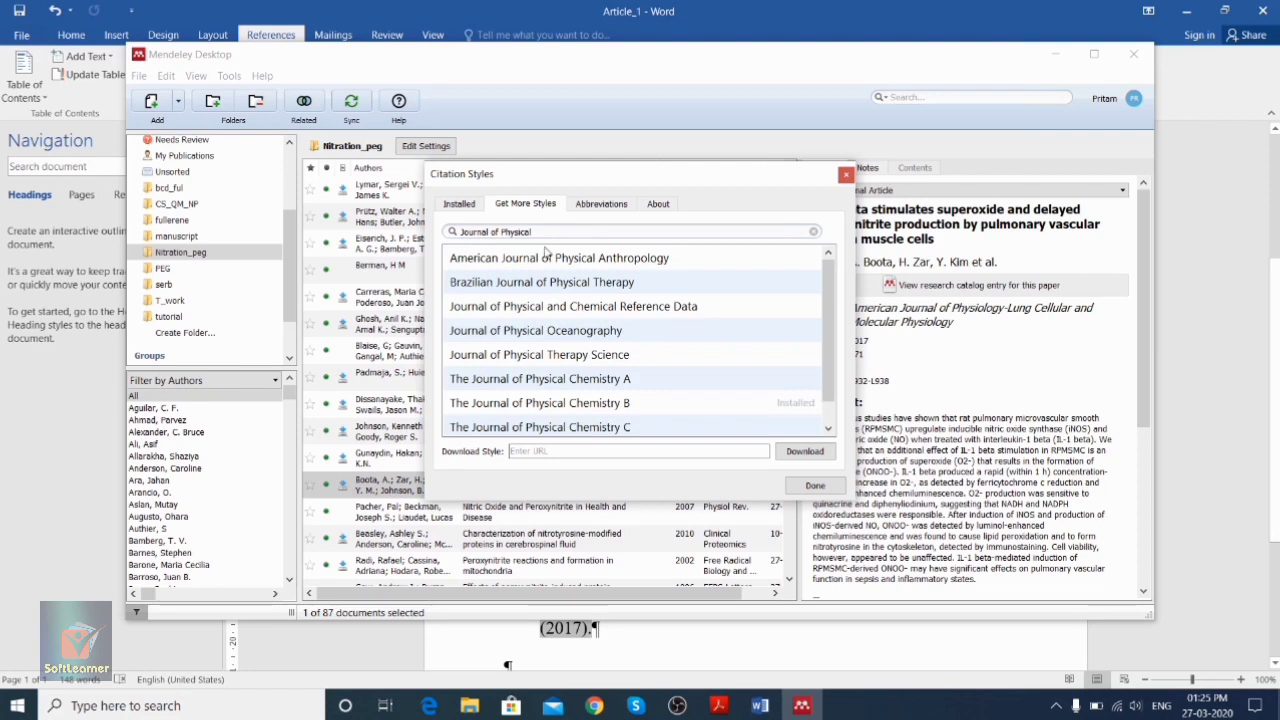
- Apply the installed The Journal of Physical Chemistry B style to the document and review the reformatted bibliography
{"action": "left_click", "coordinate": [462, 208]}
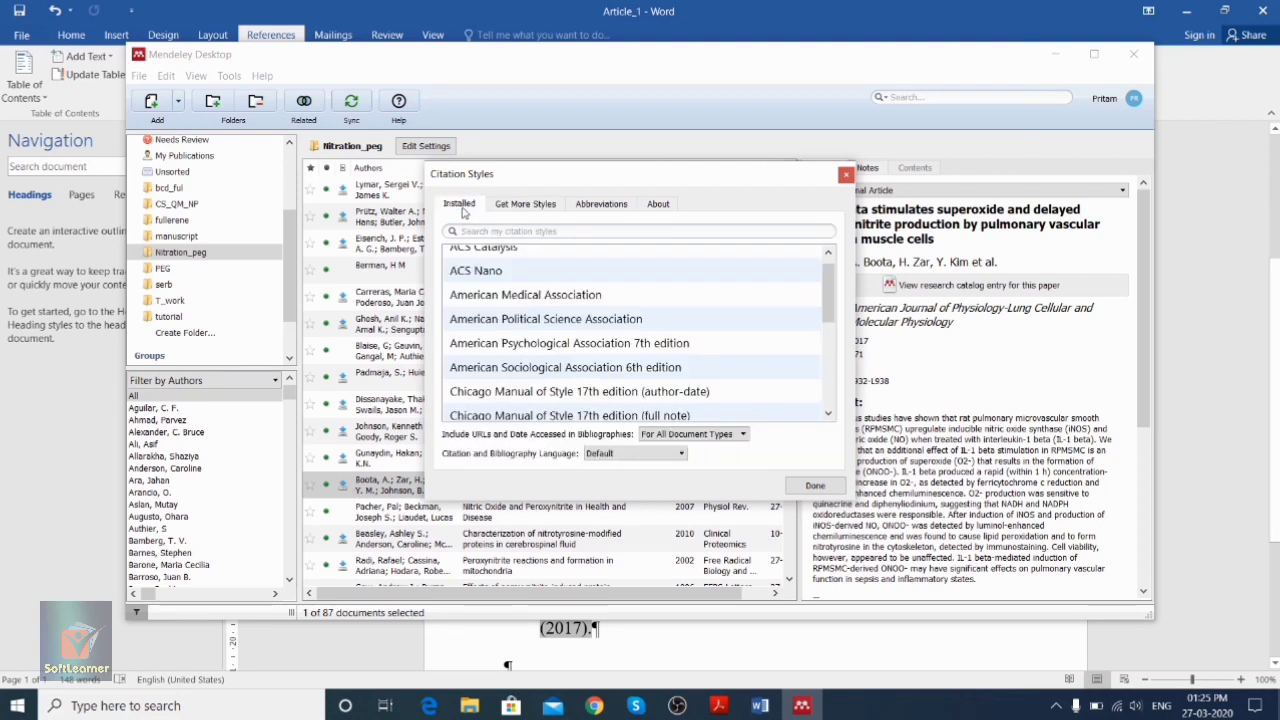
{"action": "scroll", "coordinate": [675, 358], "scroll_direction": "down", "scroll_amount": 3}
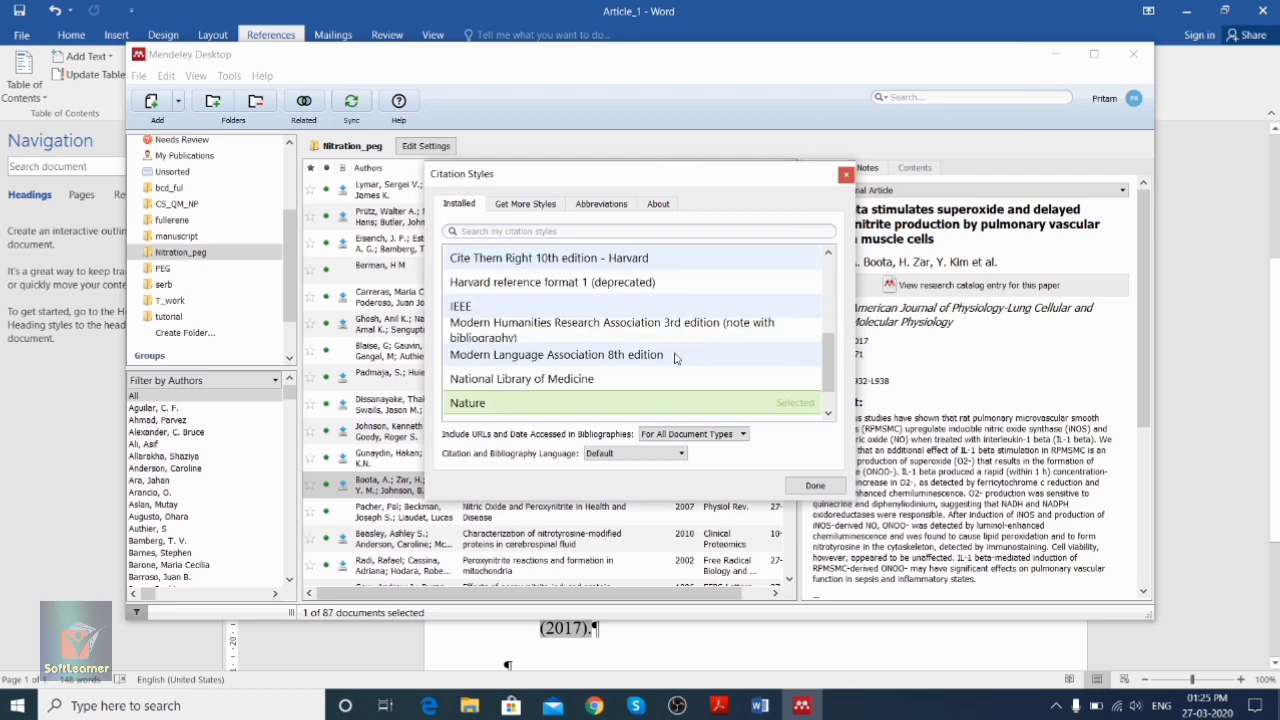
{"action": "scroll", "coordinate": [675, 358], "scroll_direction": "down", "scroll_amount": 1}
{"action": "scroll", "coordinate": [675, 358], "scroll_direction": "up", "scroll_amount": 2}
{"action": "scroll", "coordinate": [645, 403], "scroll_direction": "down", "scroll_amount": 2}
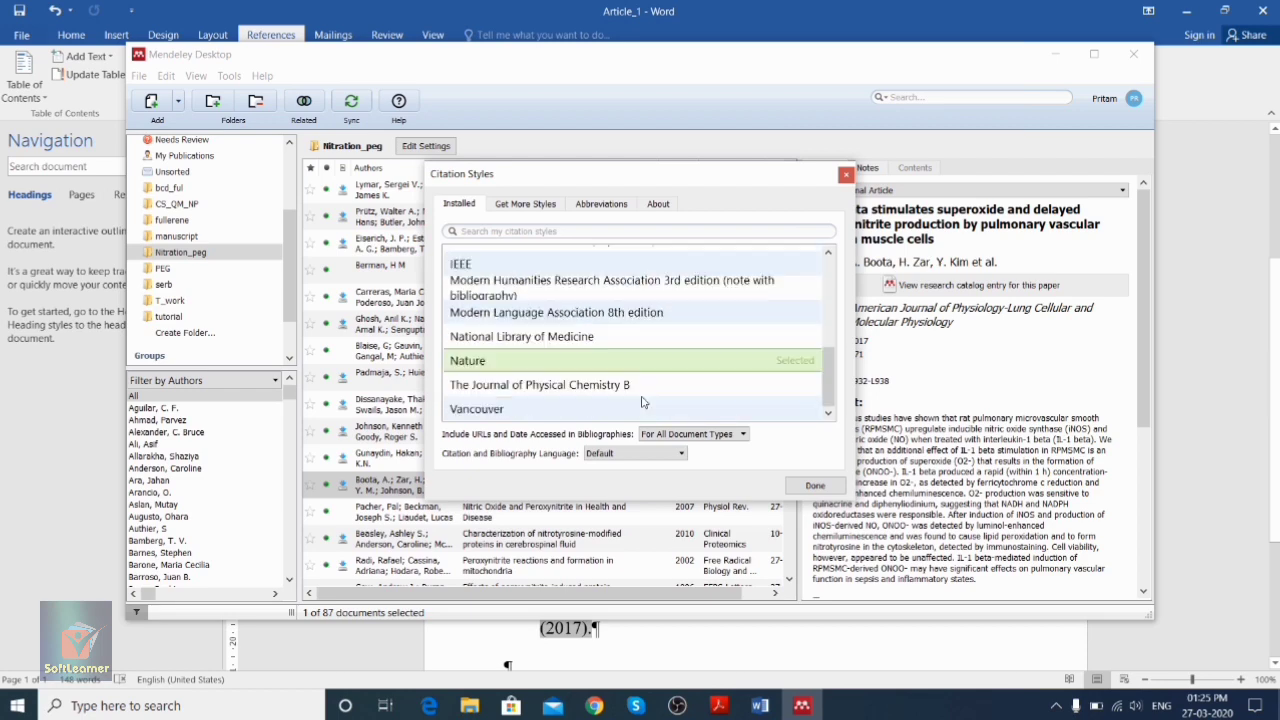
{"action": "left_click", "coordinate": [512, 388]}
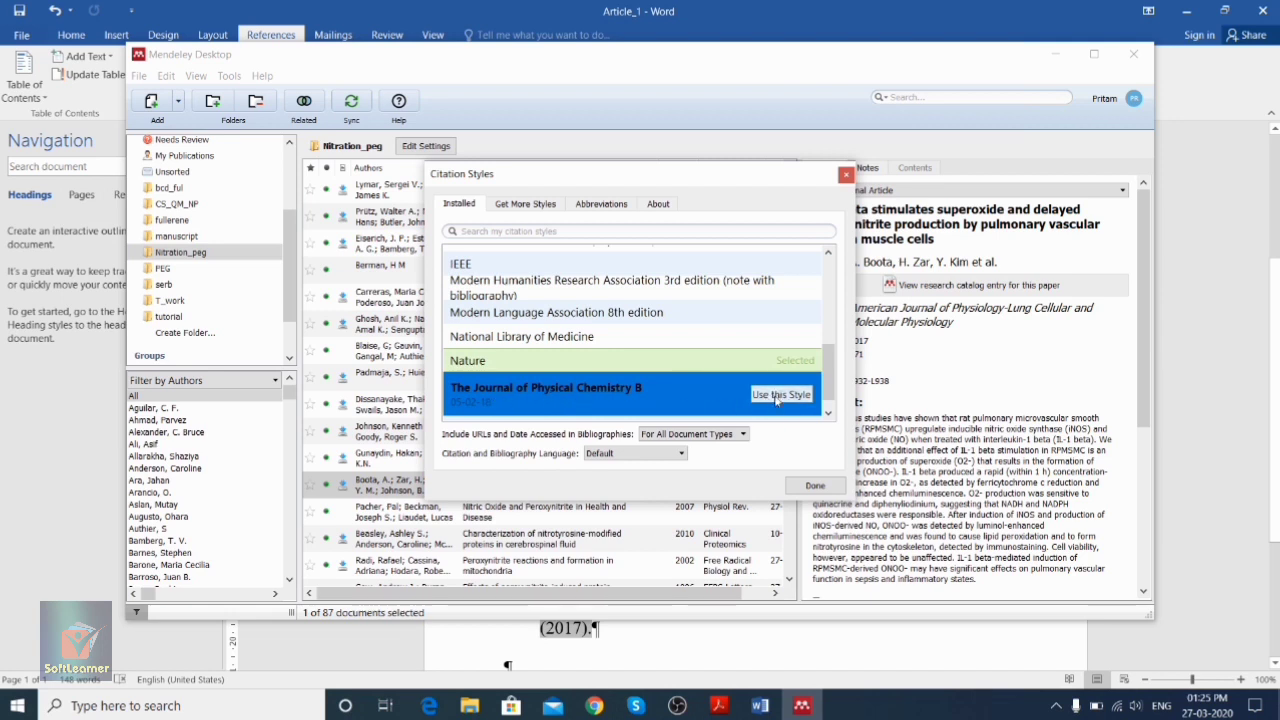
{"action": "left_click", "coordinate": [779, 395]}
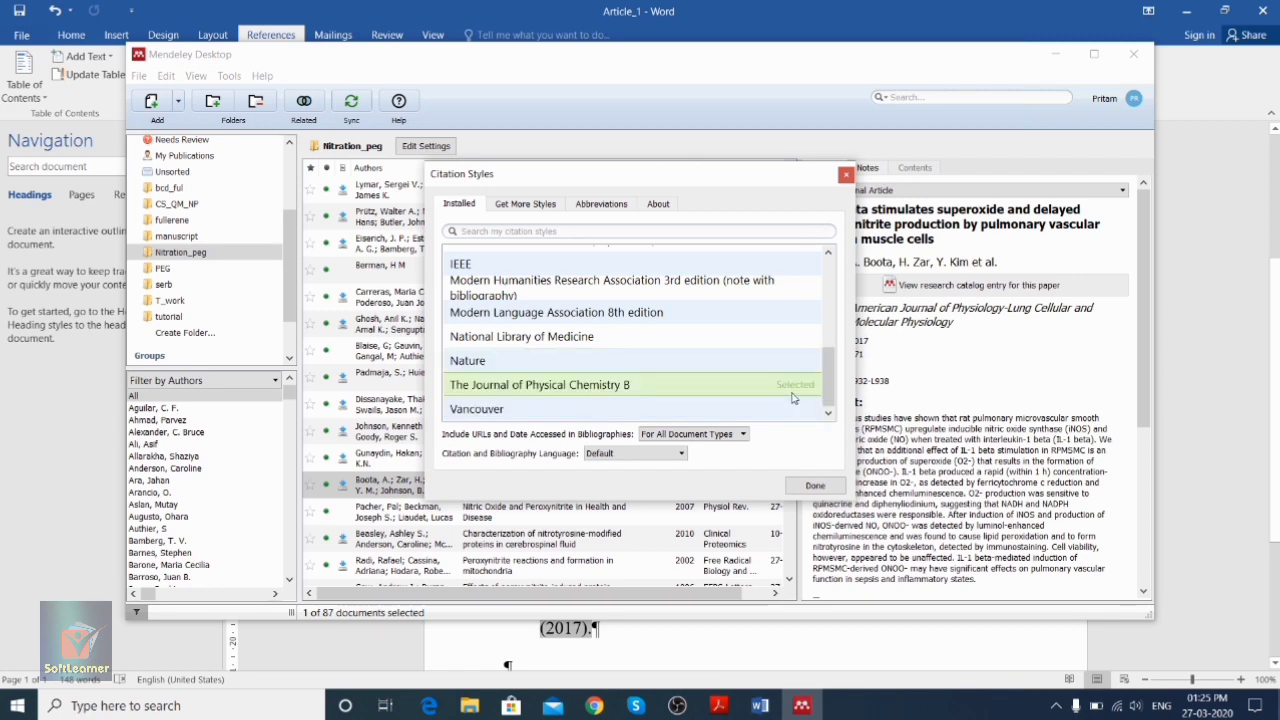
{"action": "left_click", "coordinate": [815, 486]}
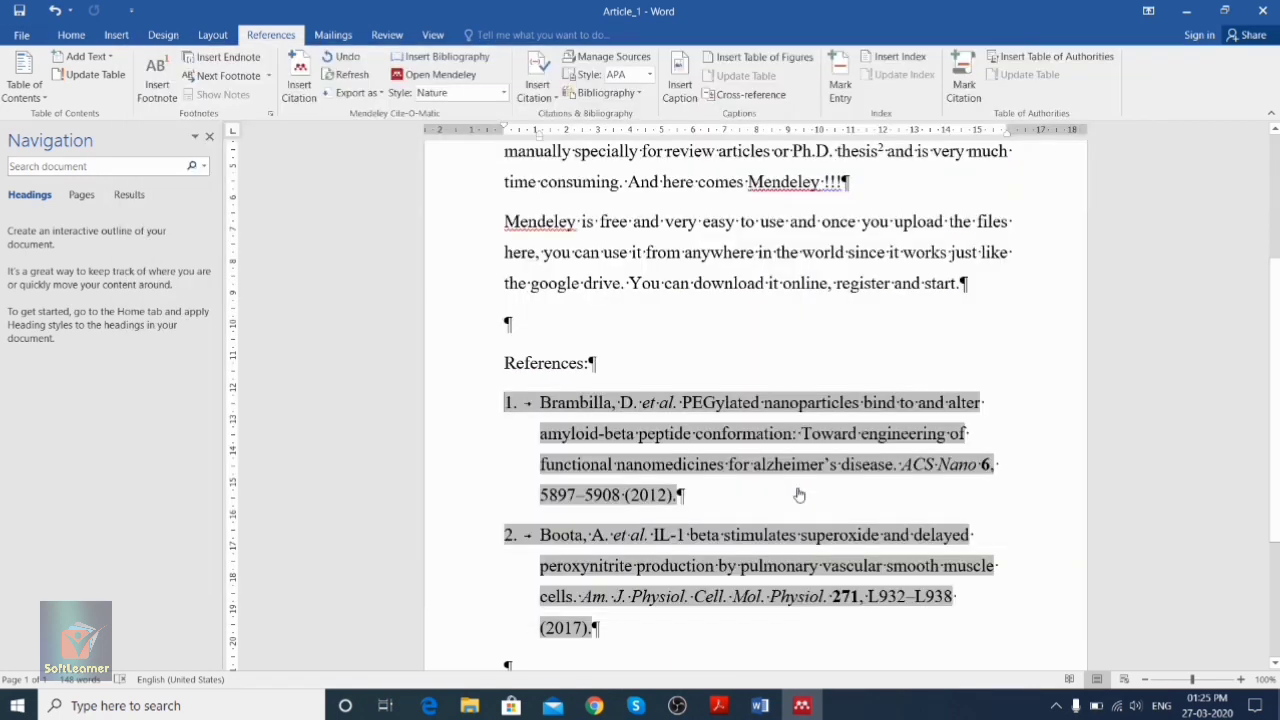
{"action": "scroll", "coordinate": [792, 448], "scroll_direction": "down", "scroll_amount": 2}
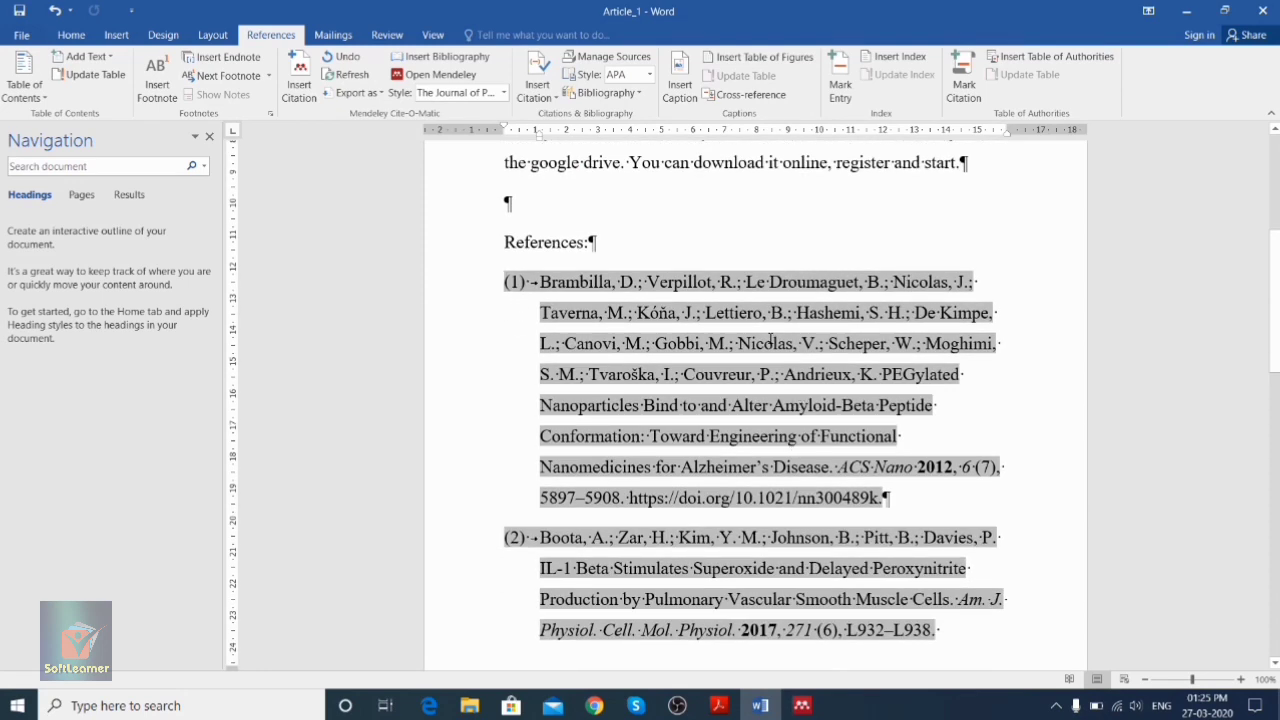
{"action": "scroll", "coordinate": [798, 405], "scroll_direction": "down", "scroll_amount": 3}
{"action": "scroll", "coordinate": [829, 409], "scroll_direction": "down", "scroll_amount": 2}
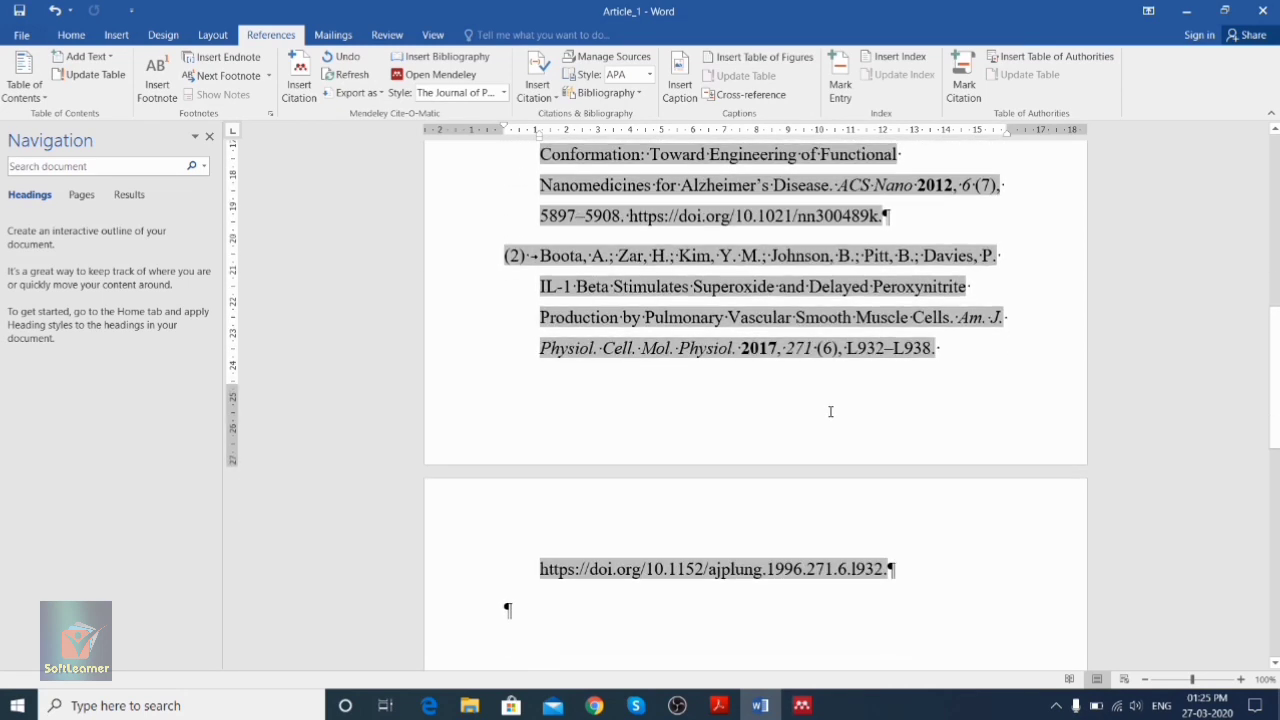
{"action": "scroll", "coordinate": [830, 411], "scroll_direction": "up", "scroll_amount": 5}
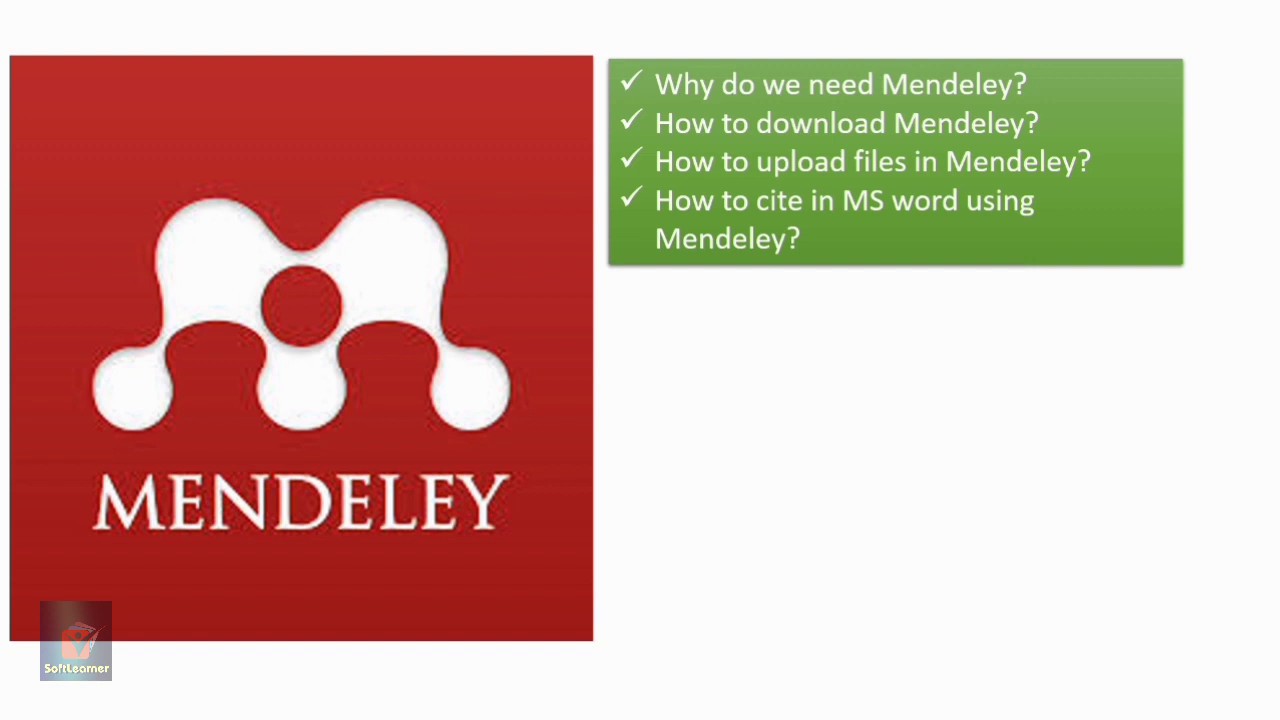
{"action": "key", "text": "Right"}
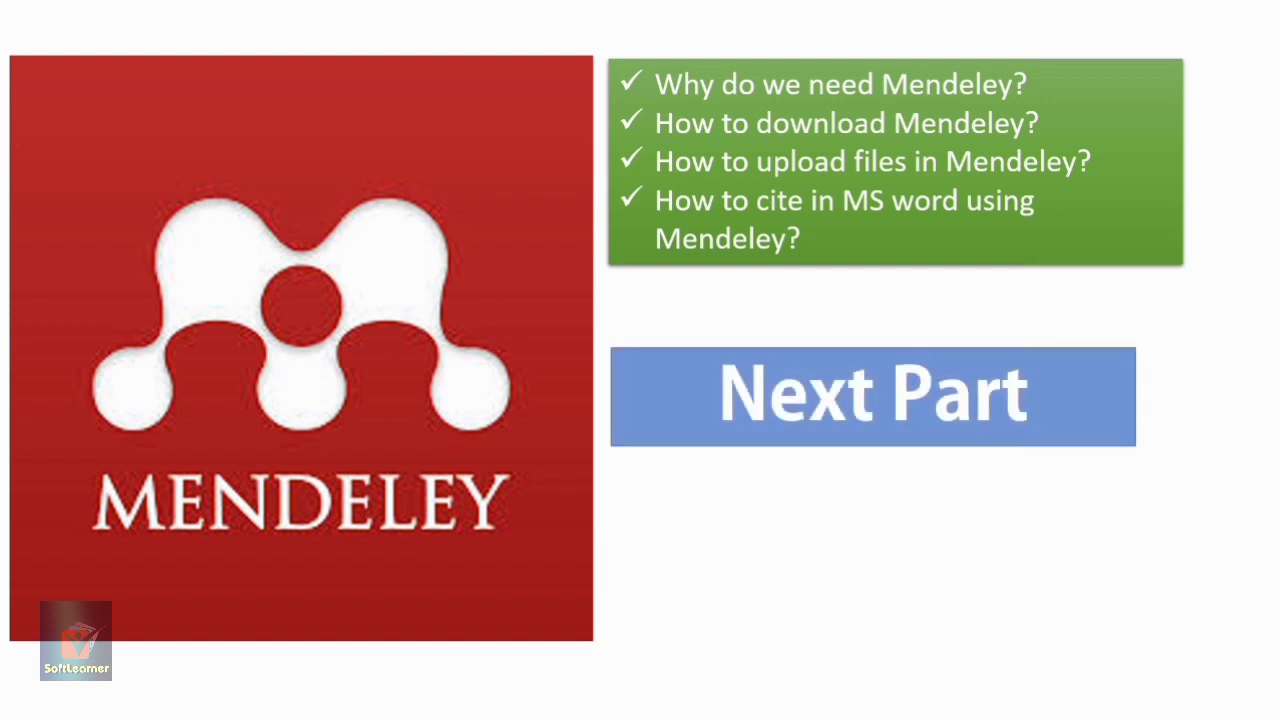